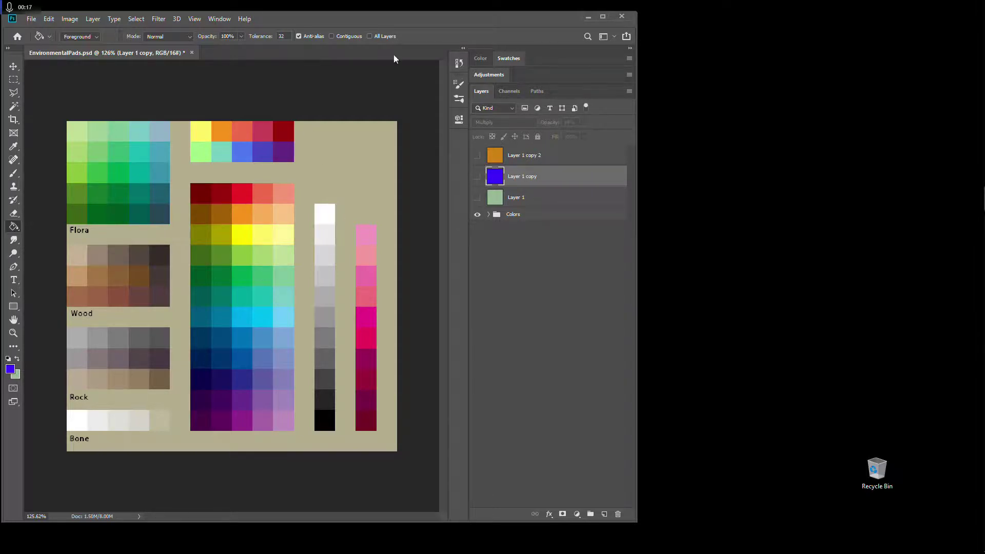
Float the Color and Swatches panel group free of the docked panels and expand it again after collapsing.
left_click_drag(440, 29, 435, 30)
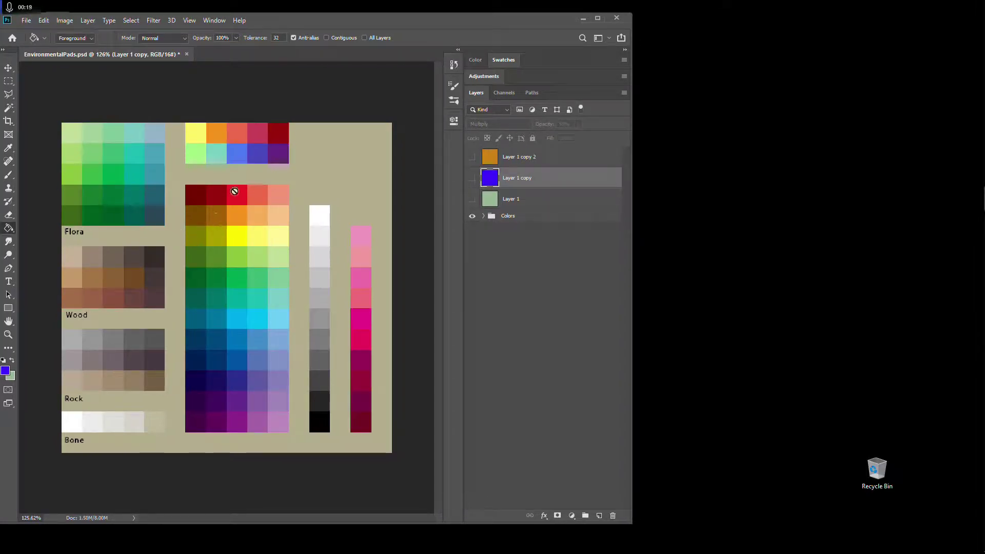
left_click(549, 64)
left_click(549, 61)
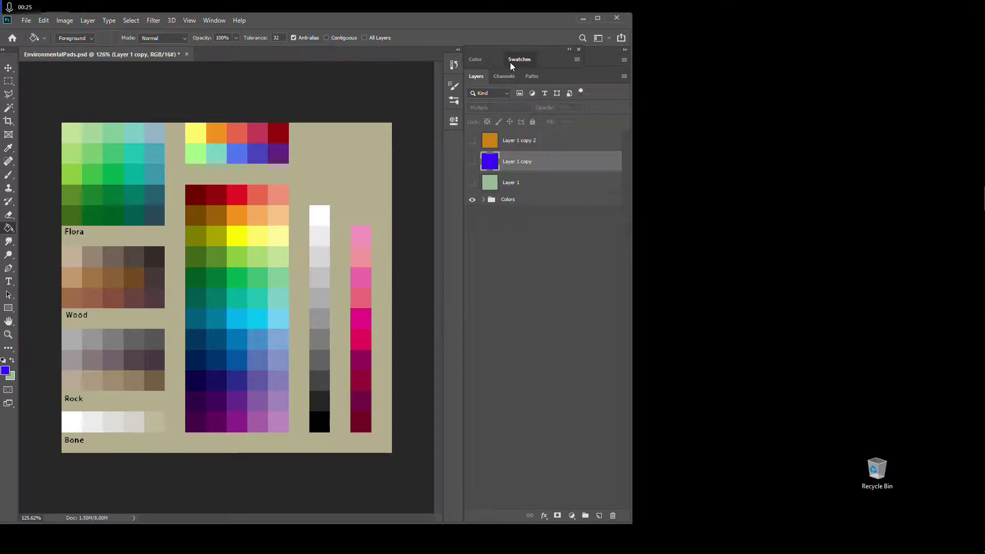
left_click(544, 66)
double_click(543, 61)
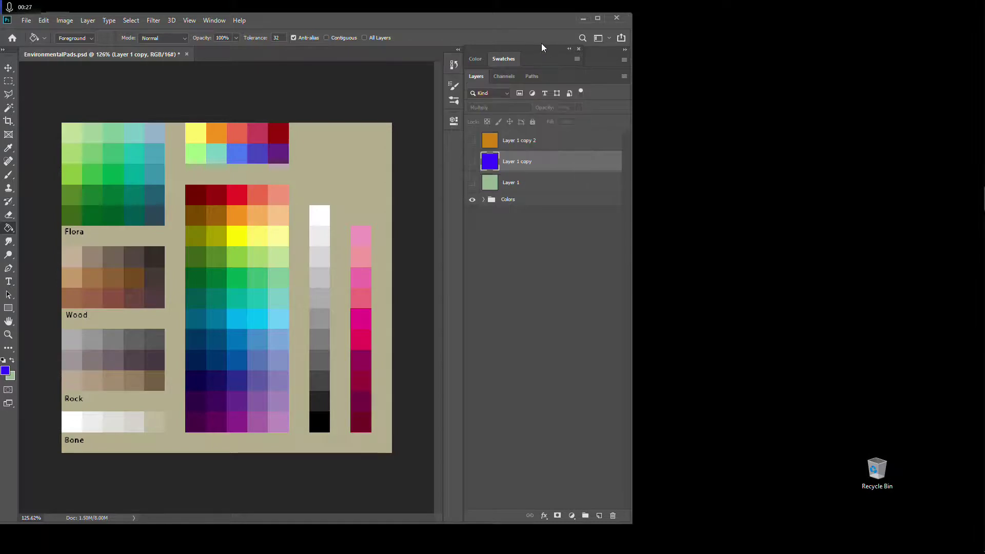
double_click(541, 49)
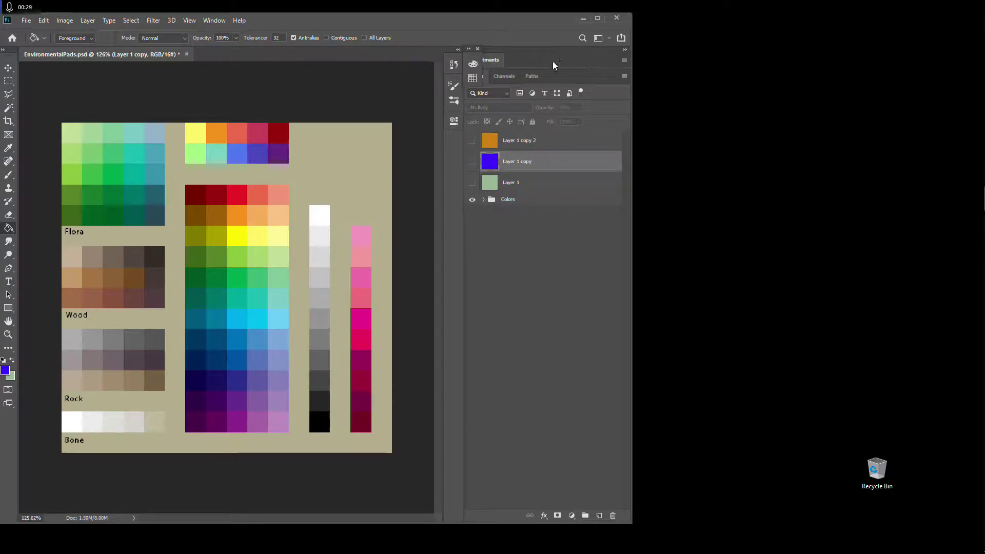
left_click(469, 51)
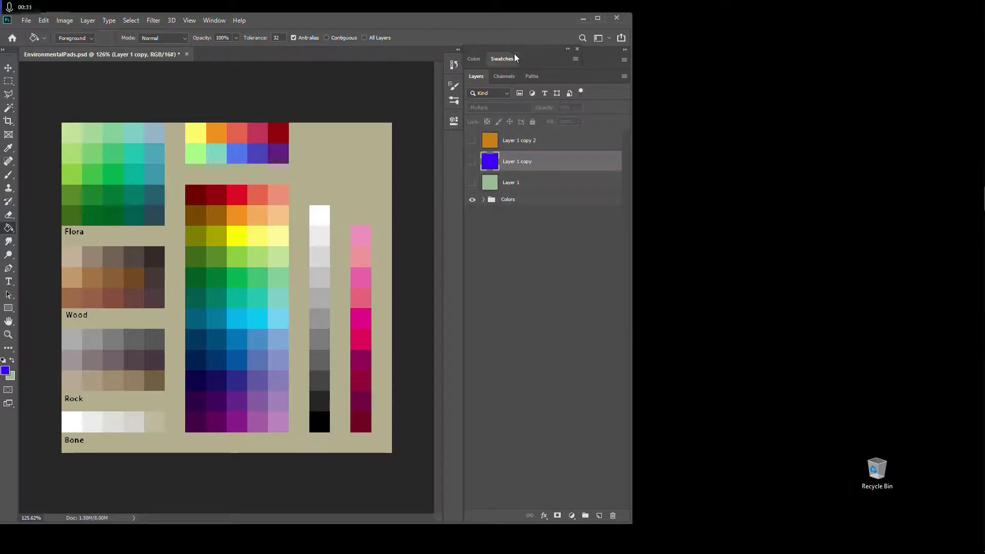
Dock the Swatches and Color panels back above Adjustments, with Swatches first, and collapse the group.
left_click_drag(498, 62, 613, 57)
left_click_drag(477, 58, 574, 54)
left_click_drag(477, 60, 525, 137)
left_click(480, 59)
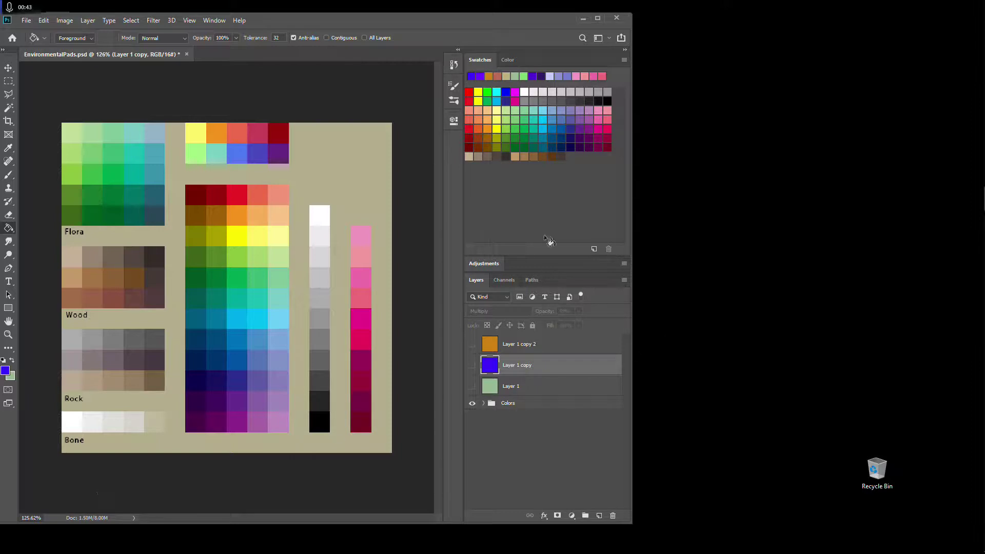
double_click(579, 61)
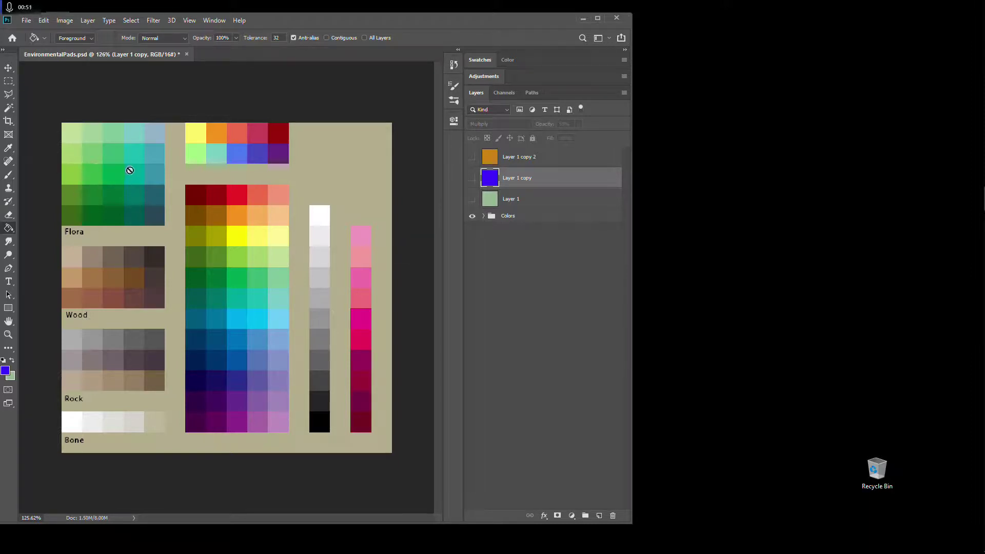
Preview Layer 1, Layer 1 copy and Layer 1 copy 2 stacked over the Colors palette, and hide all three again.
left_click(8, 68)
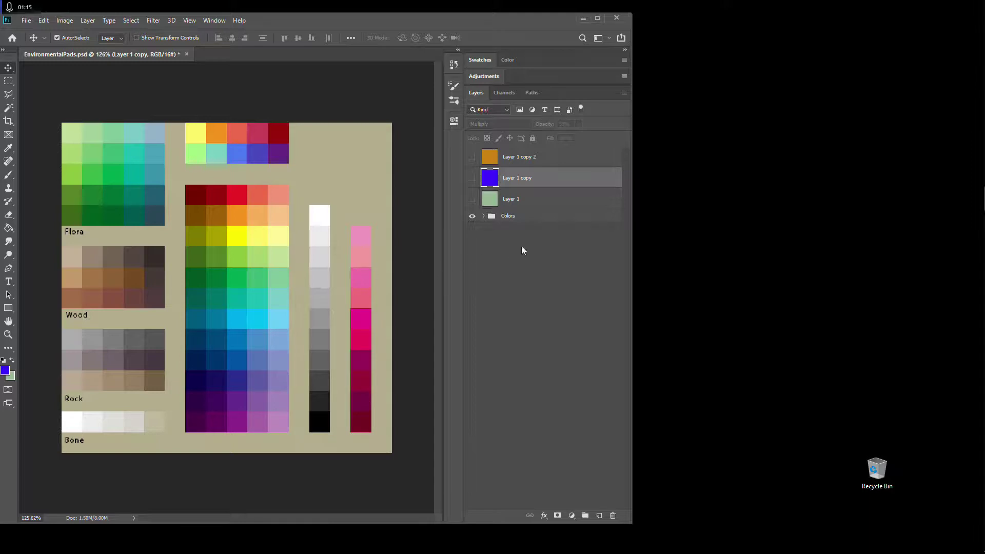
left_click(473, 199)
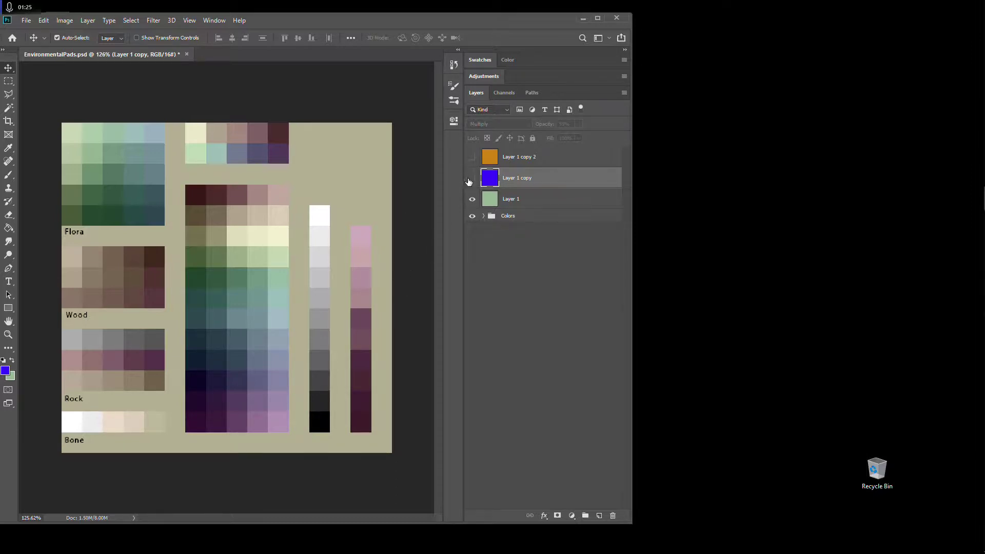
left_click(472, 178)
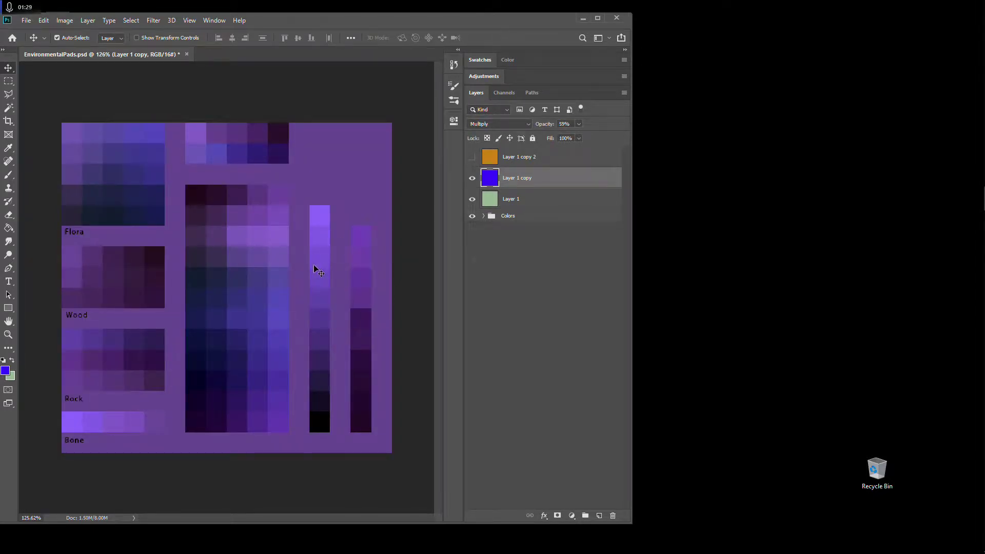
left_click(471, 157)
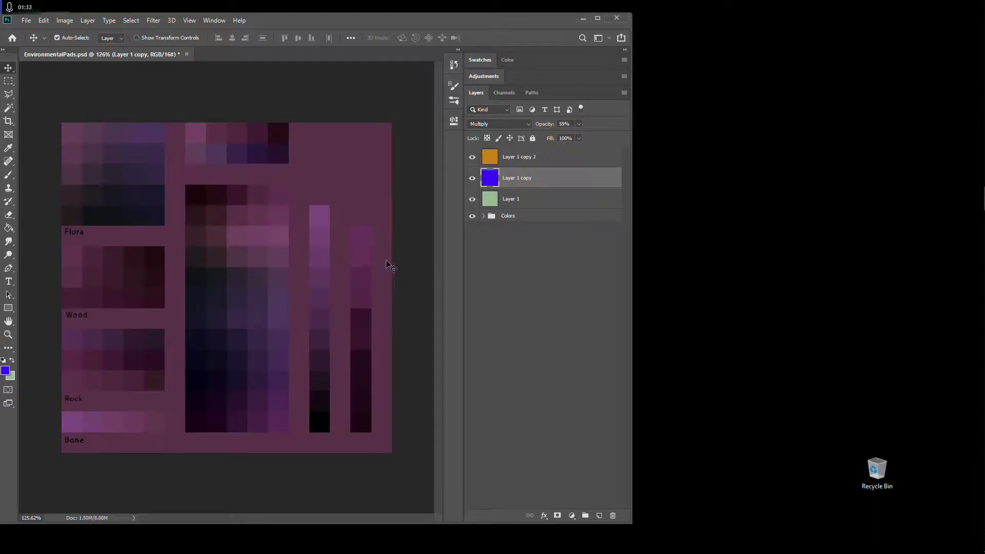
left_click(472, 179)
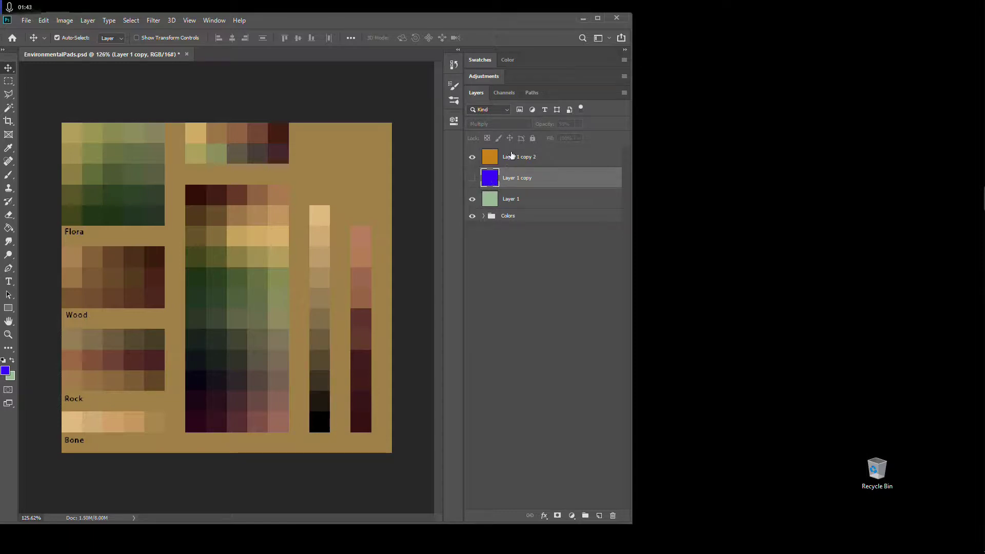
left_click(472, 157)
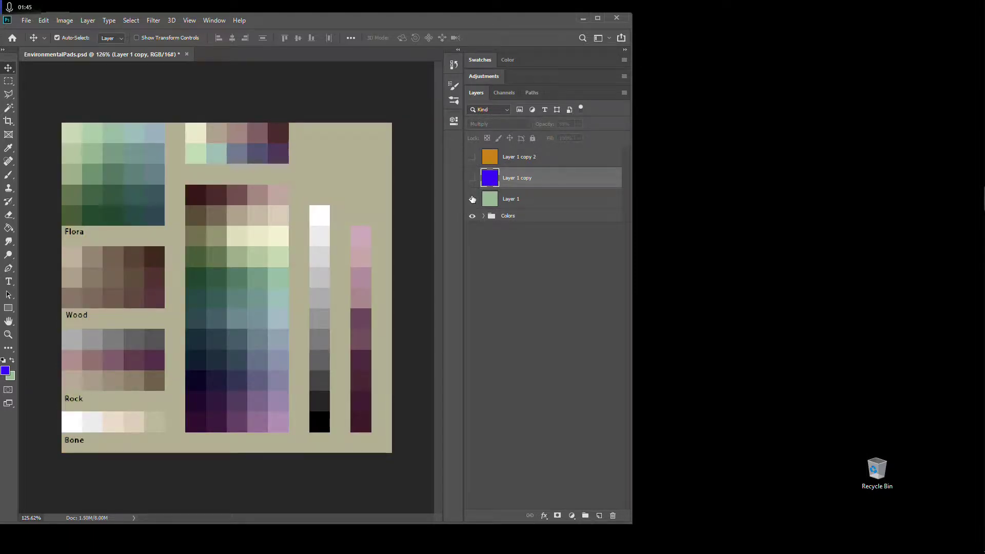
left_click(473, 199)
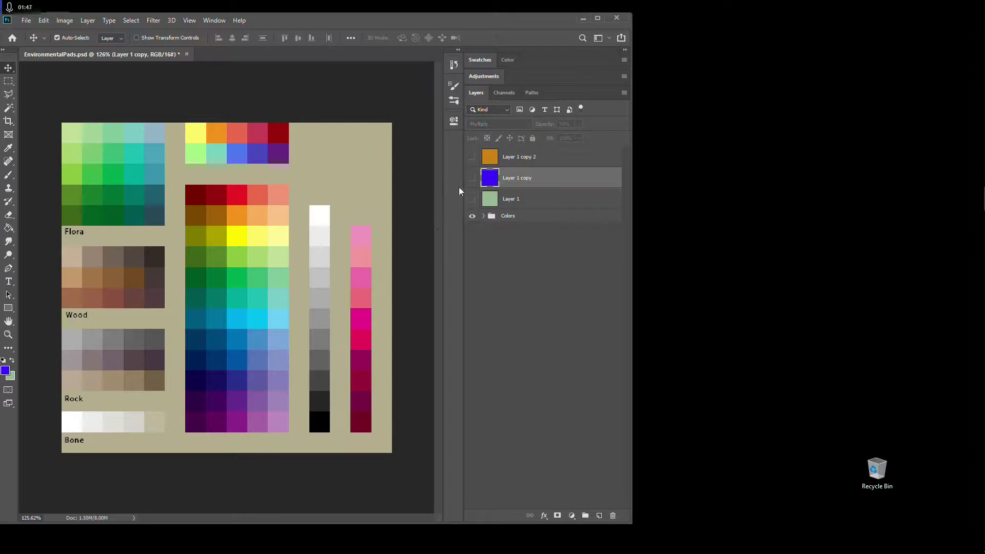
Compare the blue and orange tints, leaving Layer 1 copy 2 and Layer 1 visible and Layer 1 copy hidden.
left_click(472, 178)
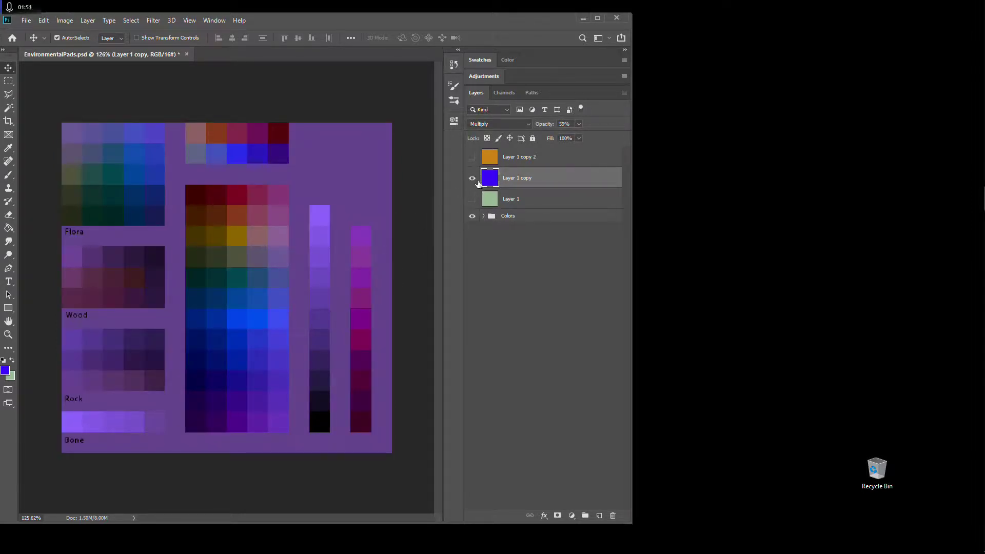
left_click(472, 178)
left_click(472, 157)
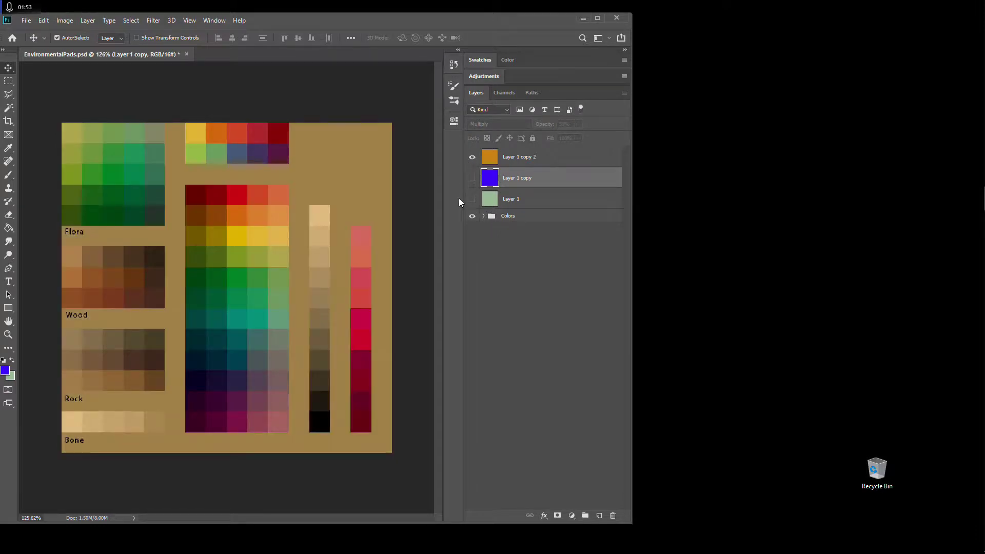
left_click(472, 200)
left_click(471, 200)
left_click(471, 200)
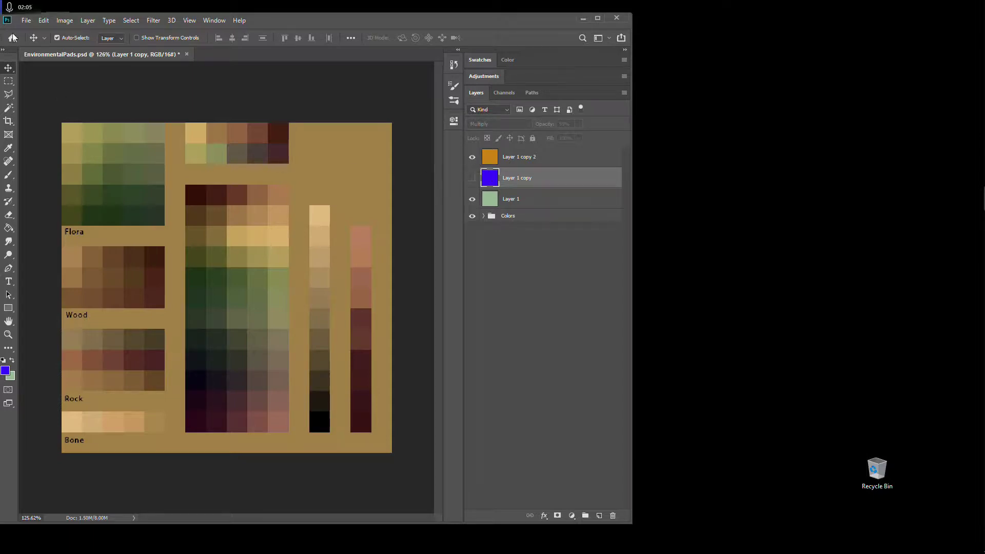
Export the tinted palette as EnvironmentalPads.png into the TheGame character folder.
left_click(26, 21)
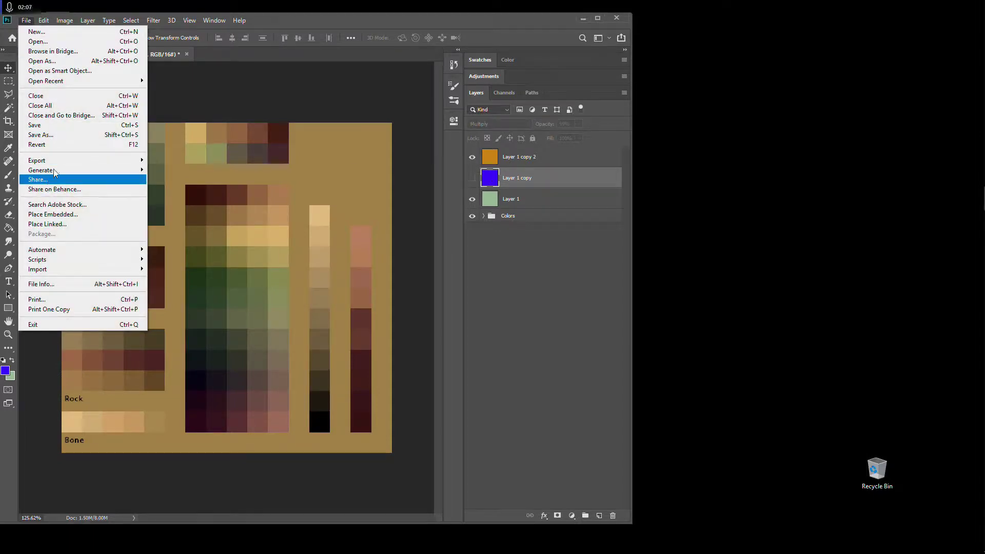
mouse_move(77, 163)
left_click(212, 161)
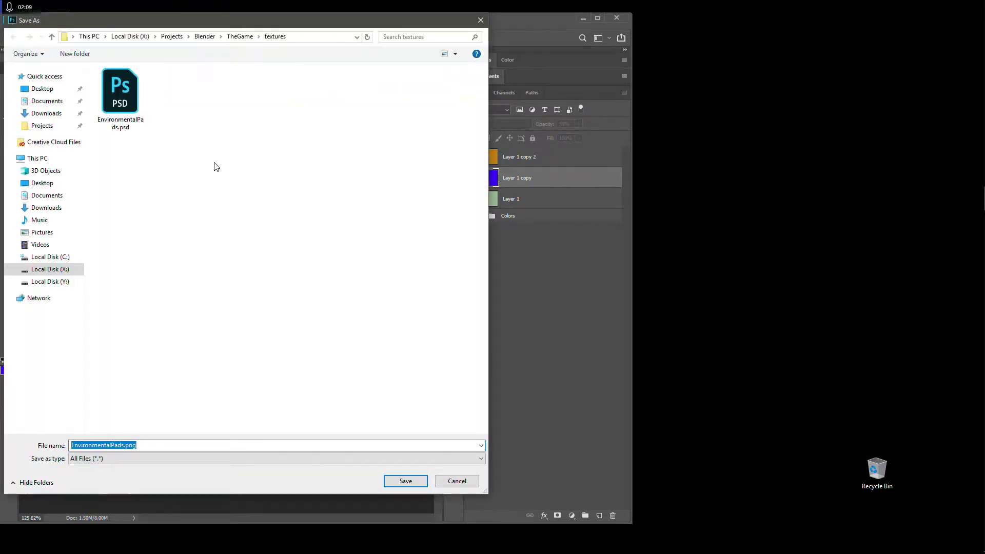
left_click(242, 39)
double_click(137, 83)
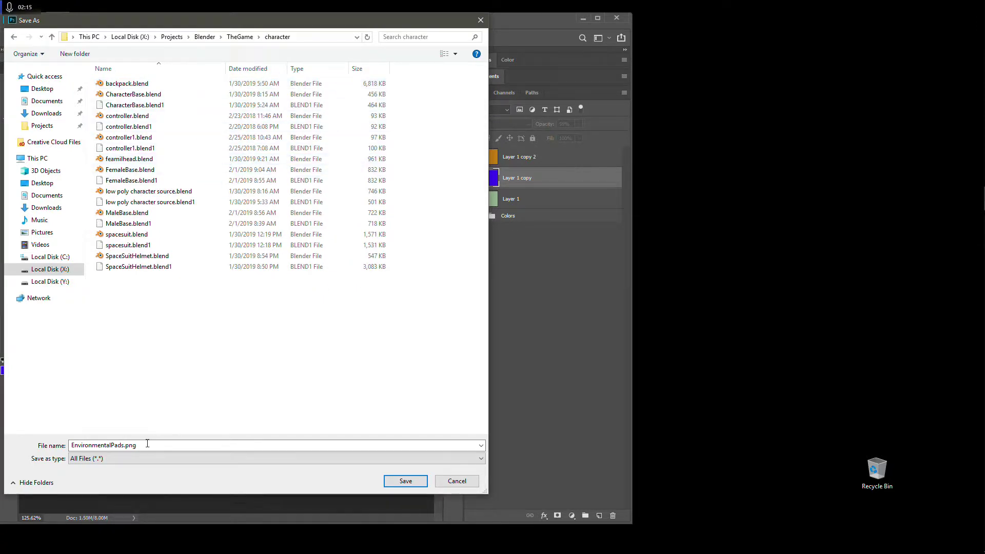
left_click(400, 479)
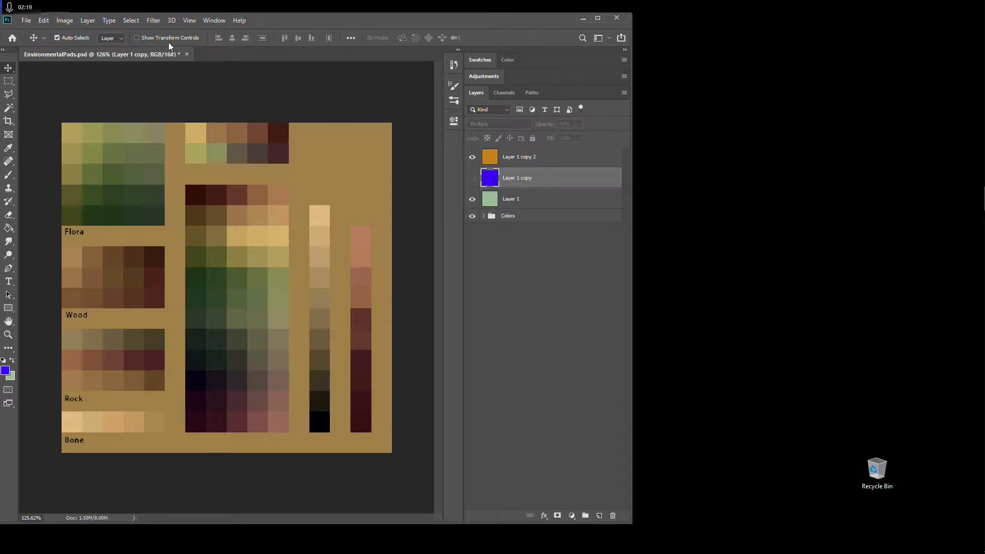
Minimize Photoshop and switch to the Blender window with FemaleBase.blend.
left_click(582, 19)
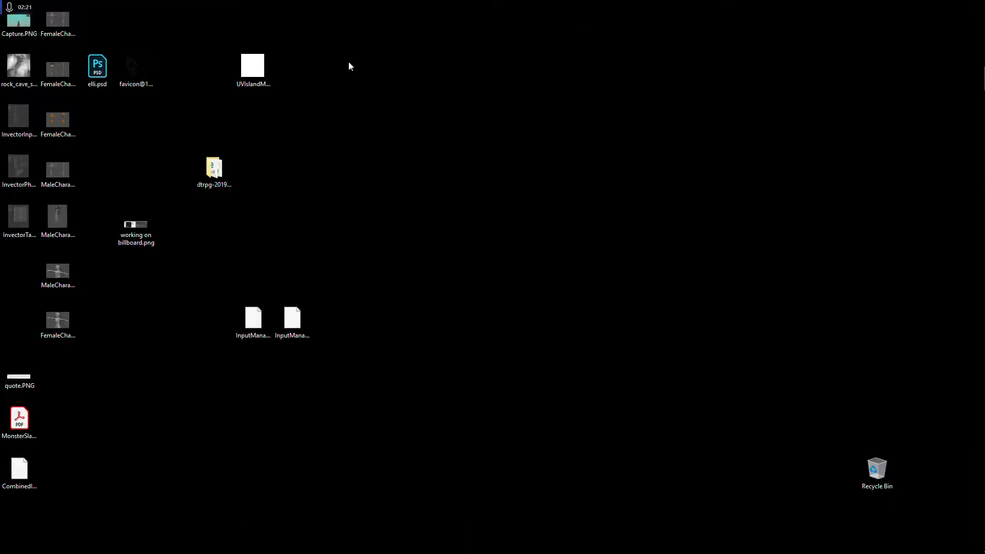
mouse_move(984, 140)
mouse_move(983, 179)
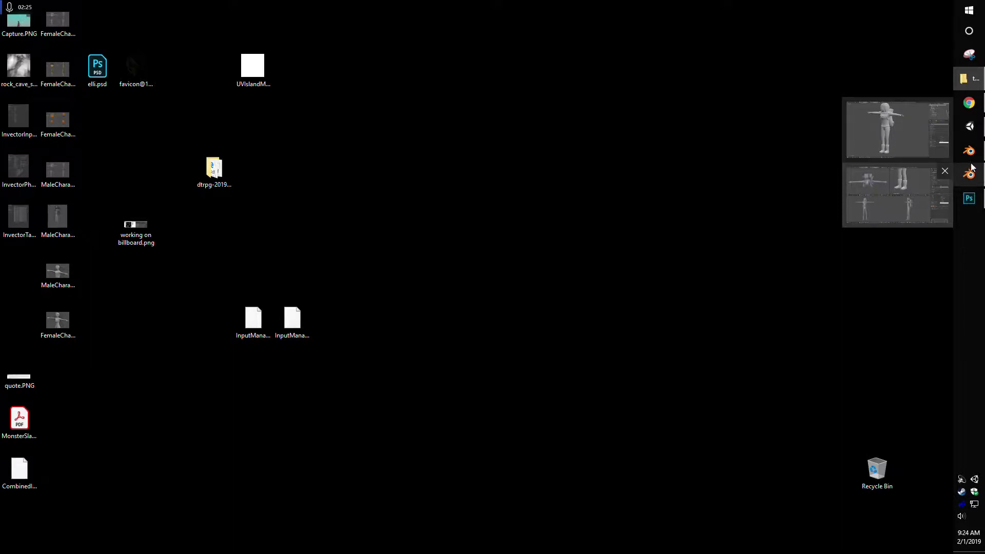
left_click(970, 178)
left_click(969, 178)
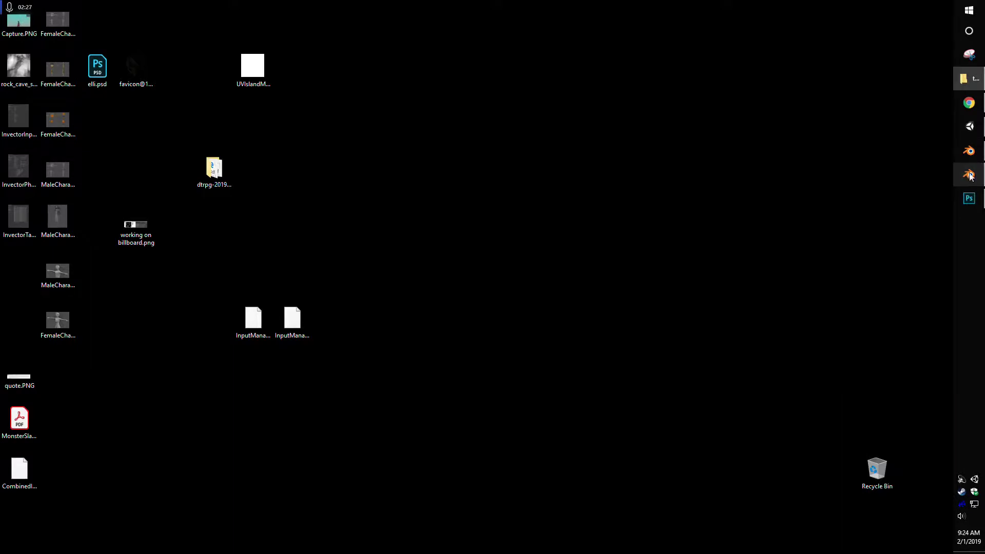
left_click(970, 177)
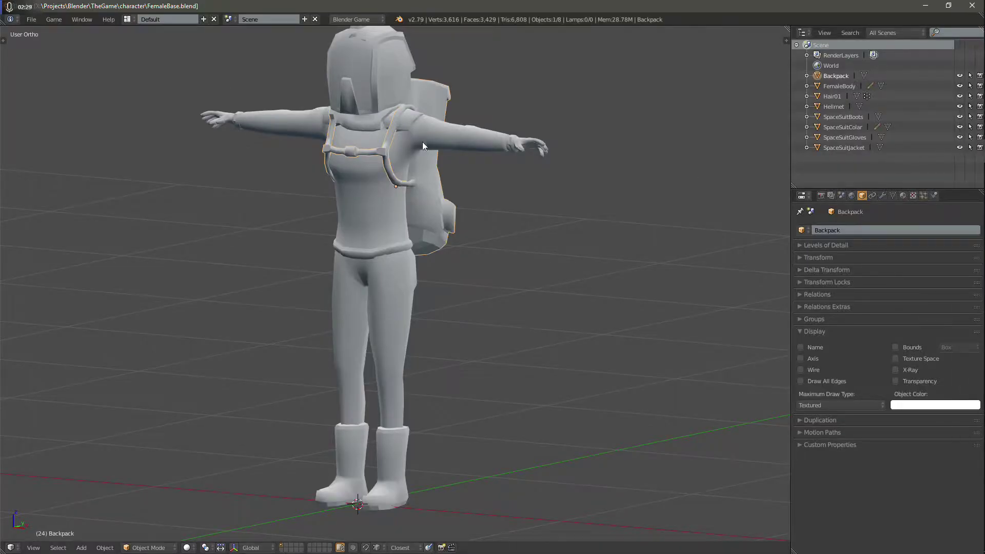
Look over the space-suited character and switch the screen layout to UV Editing.
middle_click_drag(537, 188, 420, 226)
middle_click_drag(409, 176, 383, 334)
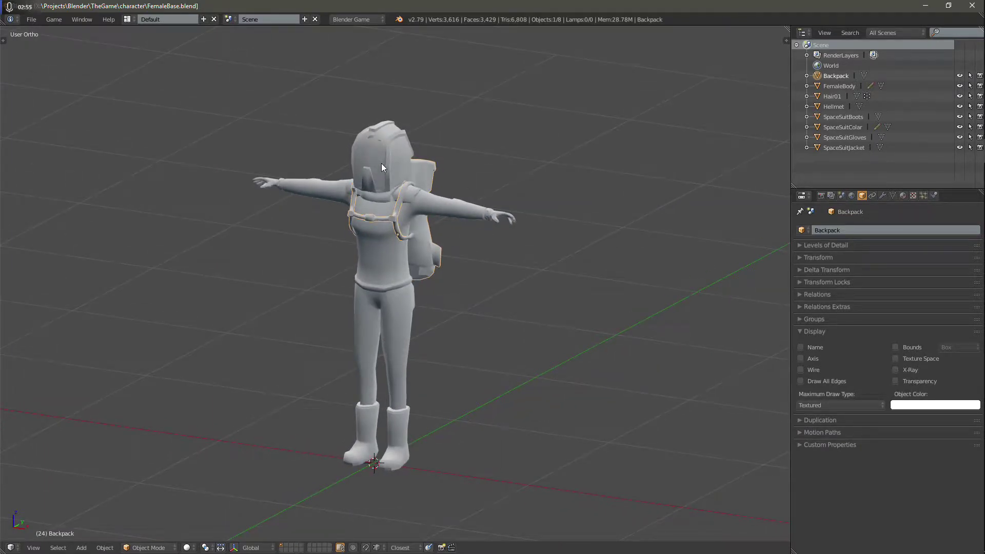
middle_click_drag(502, 269, 495, 302)
scroll(496, 302, "up", 1)
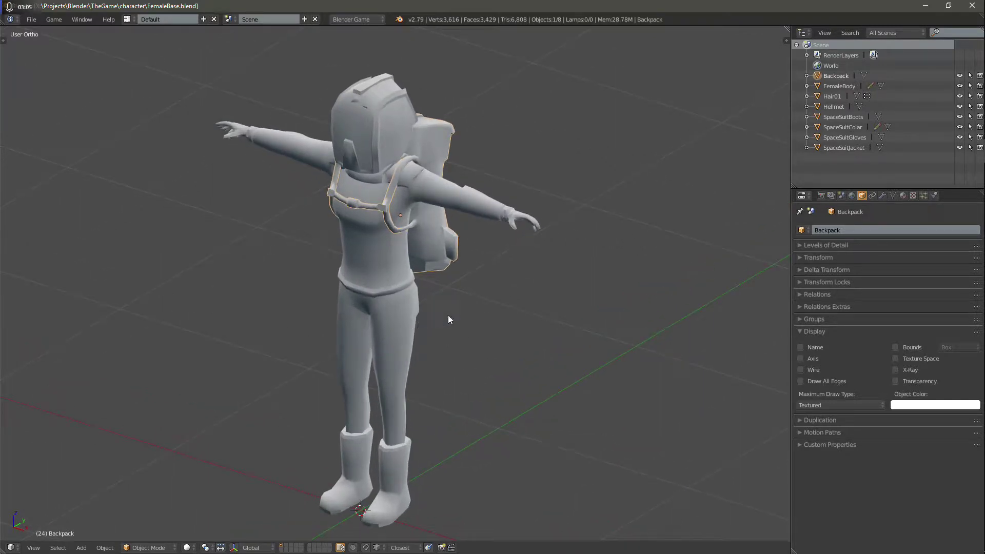
key("ctrl+Left")
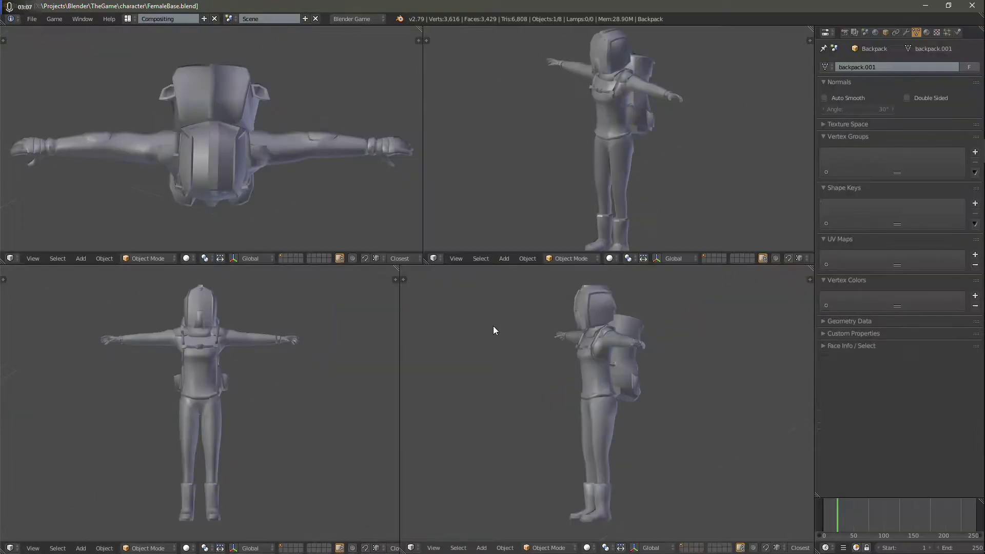
key("ctrl+Left")
key("ctrl+Left")
key("ctrl+Left")
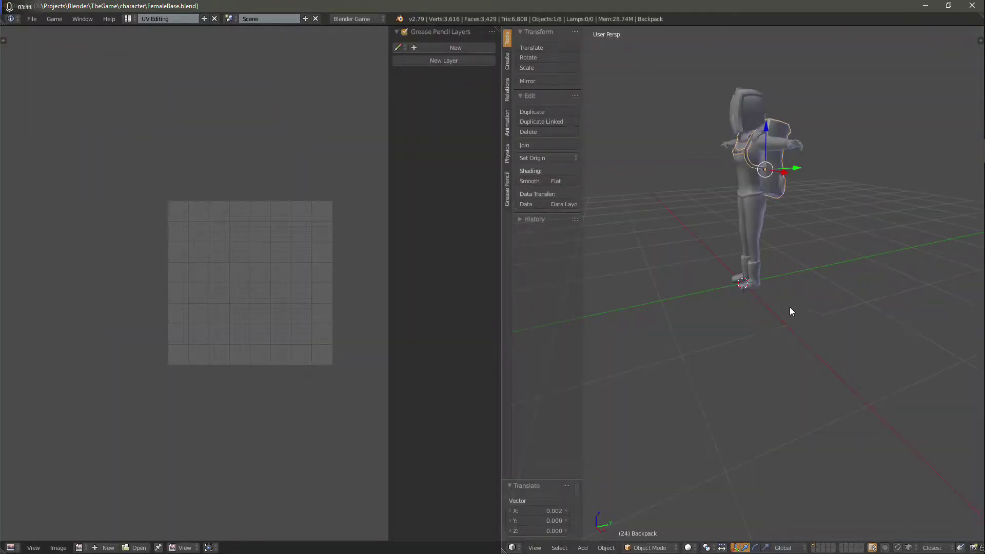
Open the SpaceSuitBoots mesh in Edit Mode with nothing selected, and use an orthographic view.
right_click(759, 288)
key("Tab")
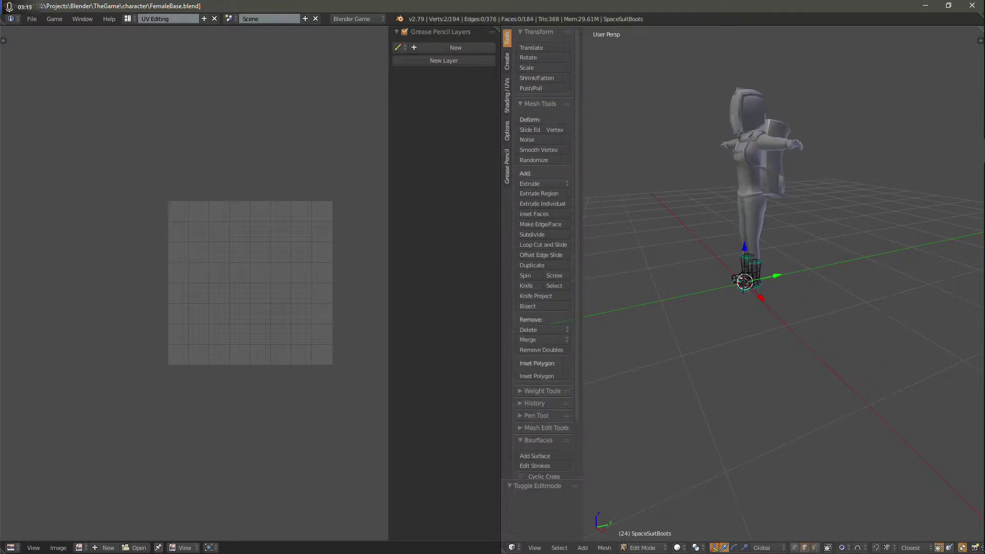
scroll(769, 231, "up", 8)
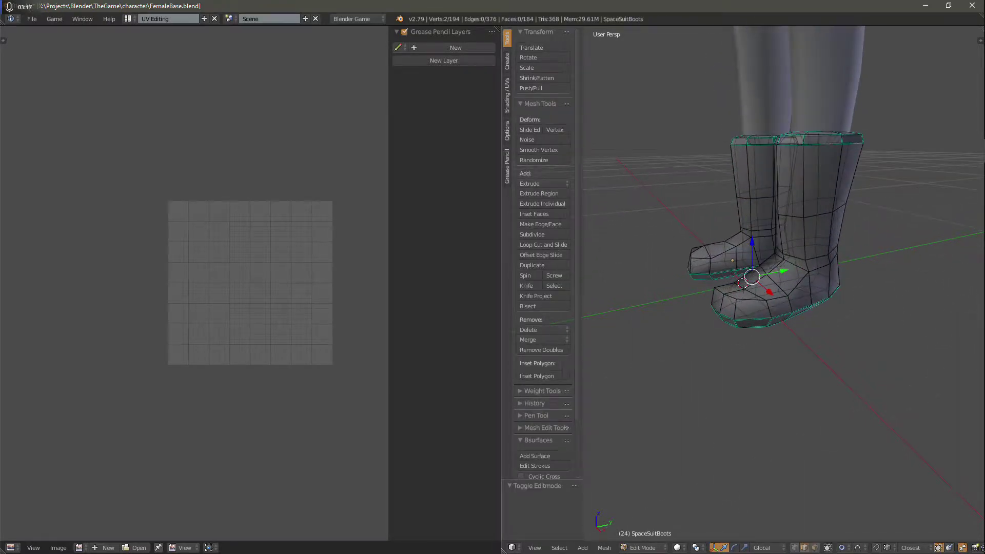
key("a")
key("KP_5")
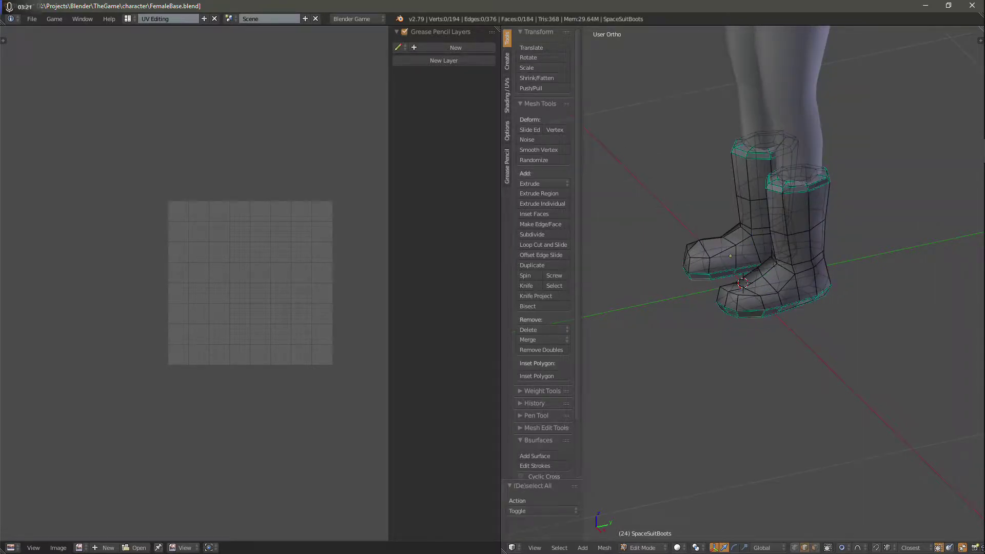
In the right side view, select the ankle edge loops on both boots and grow the selection three times.
key("KP_3")
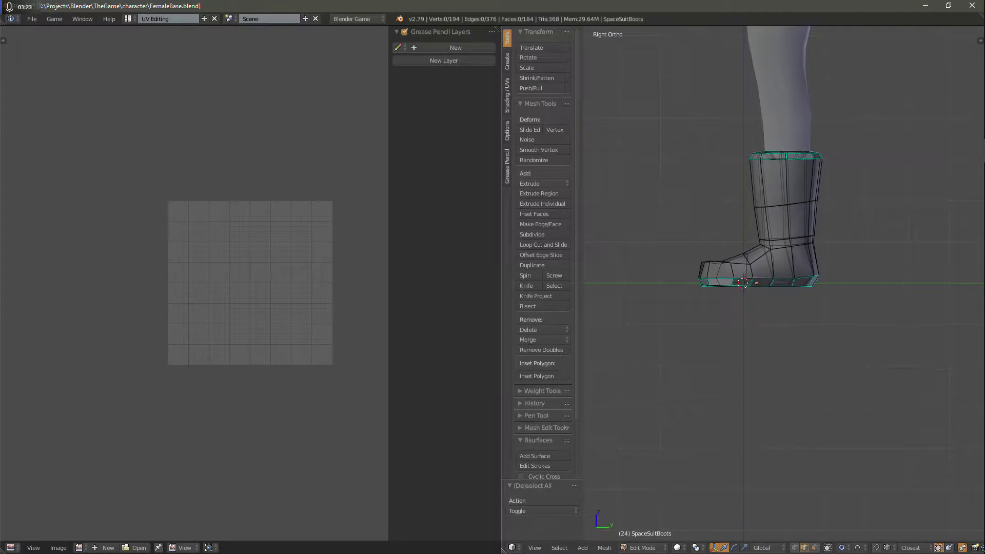
key("a")
key("a")
right_click(799, 238, "alt")
right_click(780, 239, "alt+shift")
key("ctrl+KP_Add")
key("ctrl+KP_Add")
key("ctrl+KP_Add")
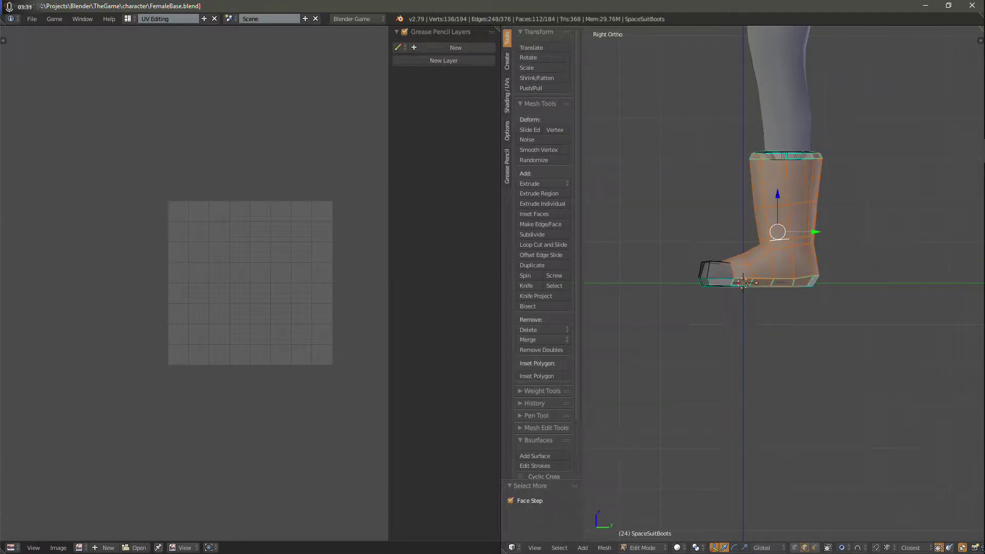
mouse_move(743, 283)
middle_mouse_down()
mouse_move(743, 267)
mouse_move(744, 282)
middle_mouse_up()
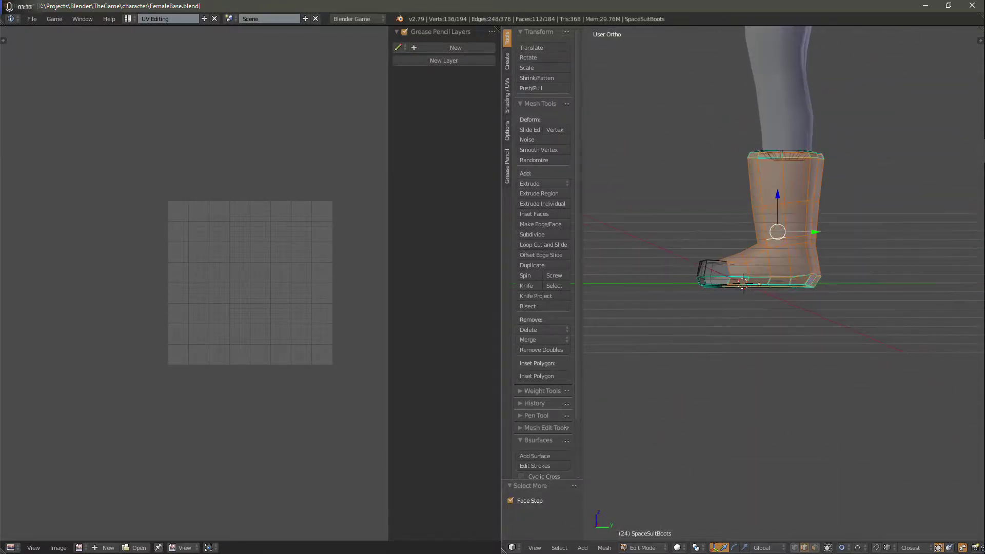
Shrink the boot selection once and circle-select the upper toe area on both boots in the right side view.
key("ctrl+KP_Subtract")
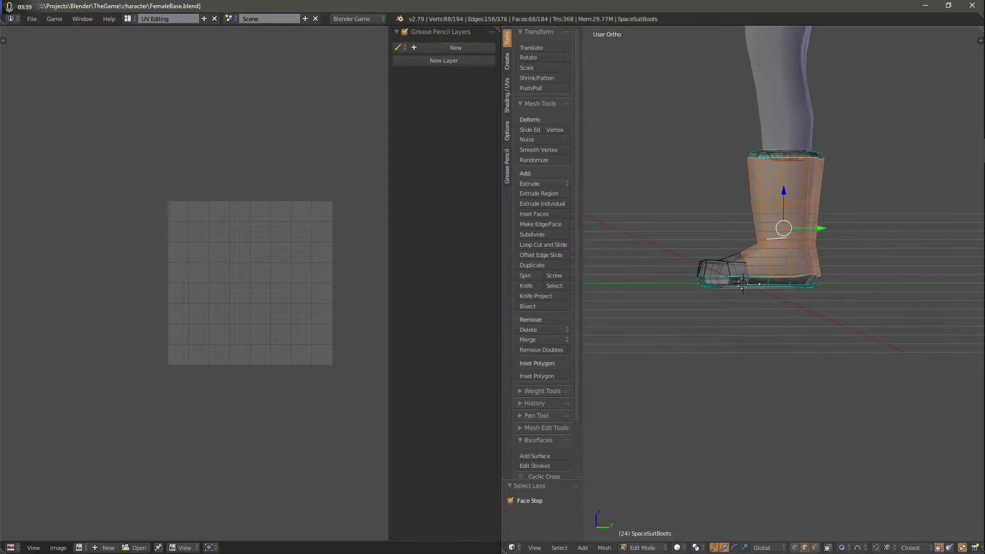
key("KP_3")
key("c")
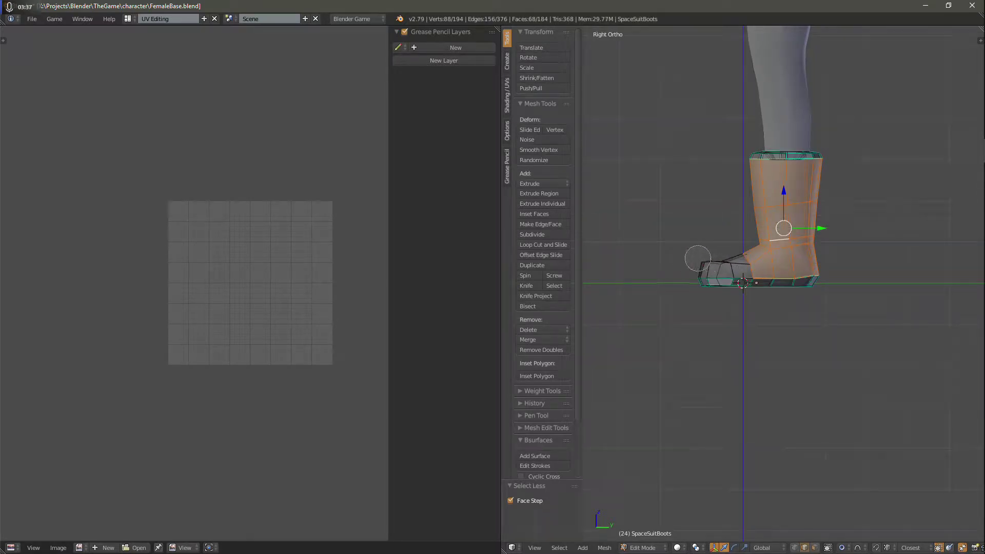
mouse_move(725, 268)
left_mouse_down()
mouse_move(739, 262)
mouse_move(716, 258)
left_mouse_up()
right_click(715, 258)
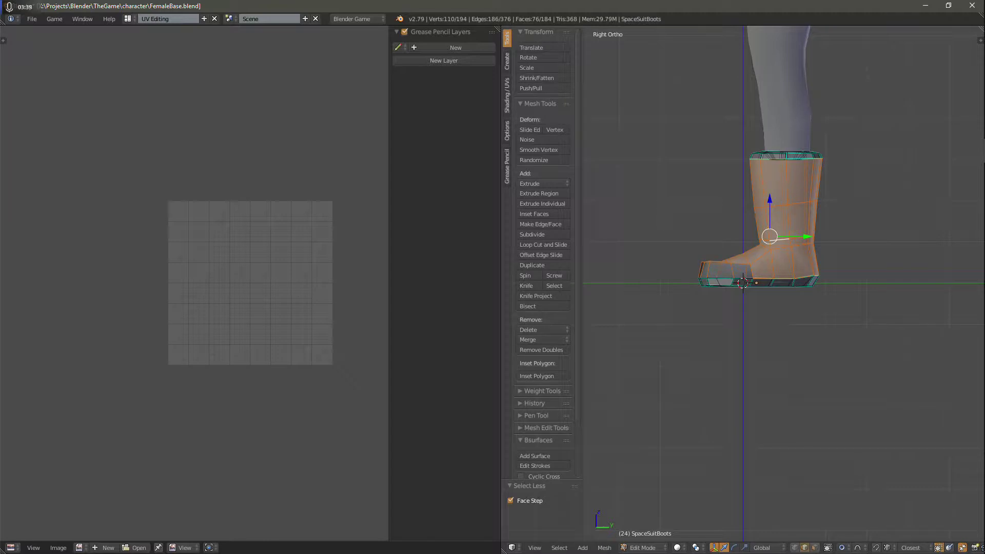
Switch to face select mode and circle-select the remaining toe faces above the soles.
key("ctrl+Tab")
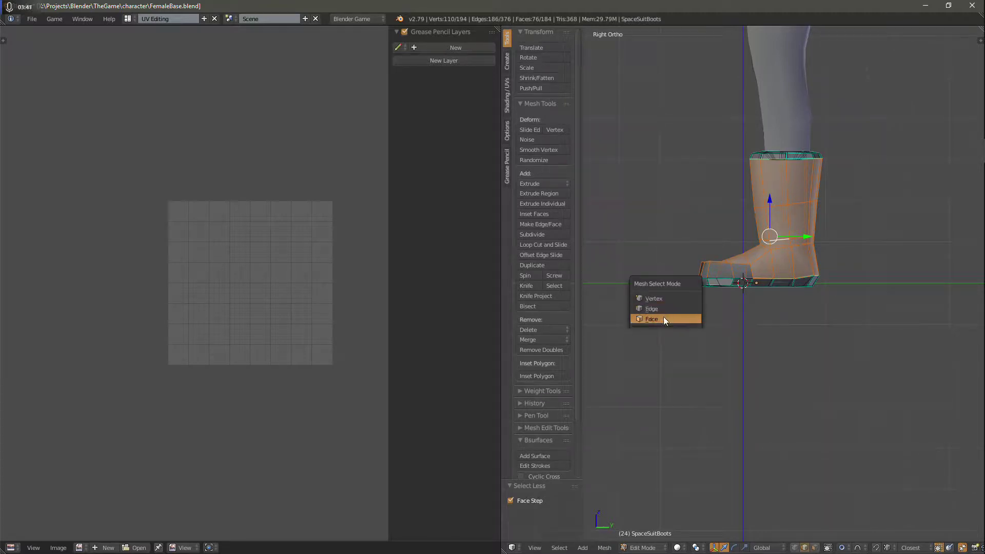
left_click(663, 319)
key("c")
left_click_drag(687, 257, 729, 259)
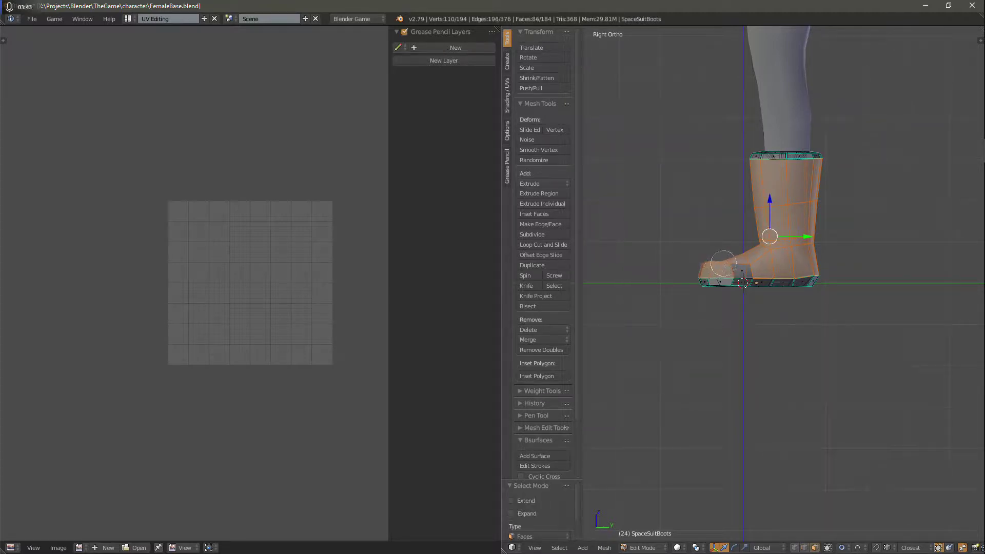
right_click(854, 200)
Add the face loops just below the top rims of both boots to the selection.
right_click(787, 156, "alt+shift")
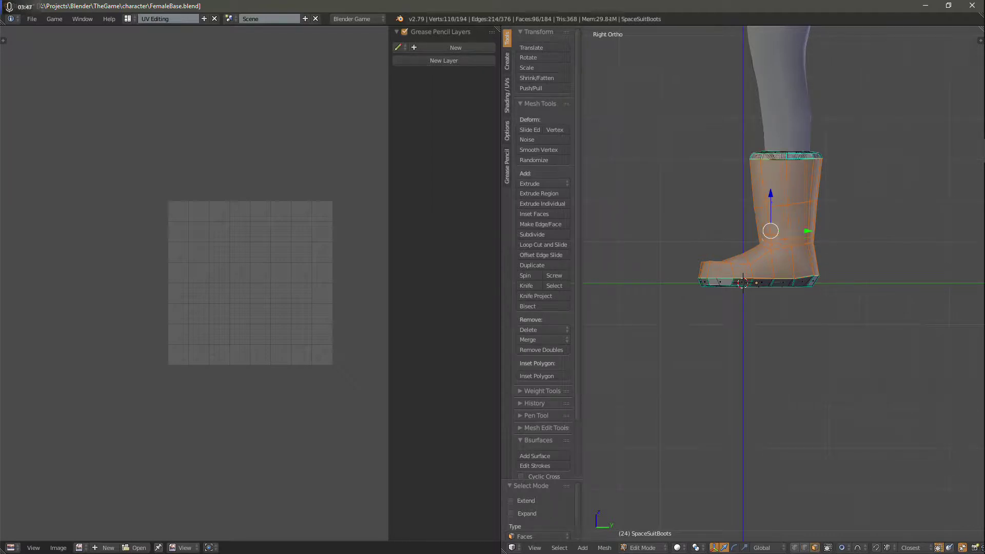
middle_click_drag(821, 195, 471, 226)
right_click(730, 159, "alt+shift")
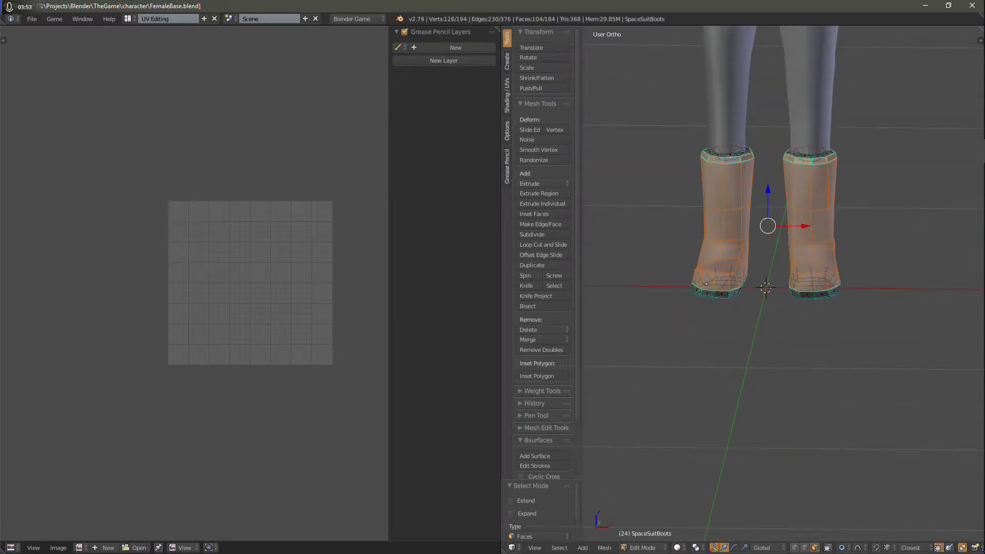
middle_click_drag(730, 158, 654, 228)
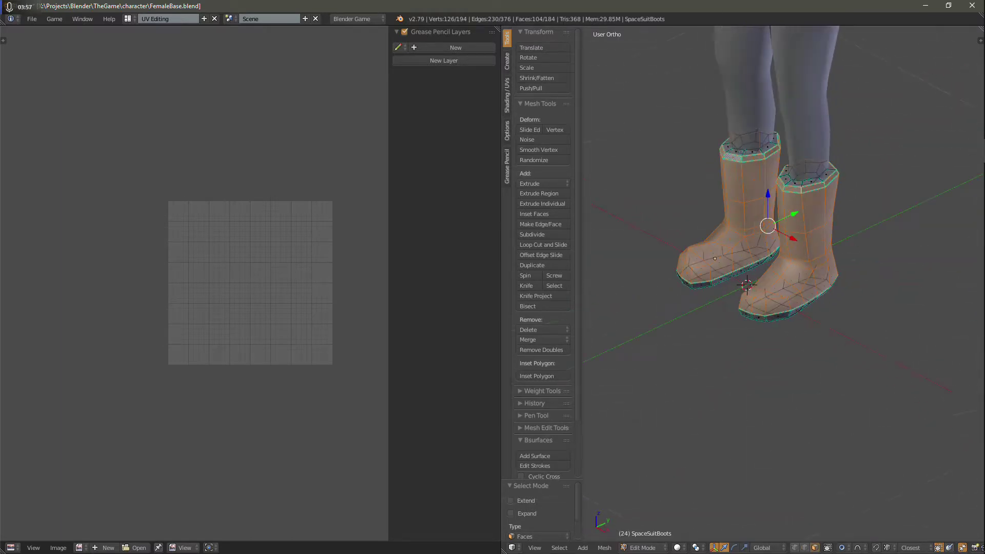
Unwrap the selected boot faces and reset their UVs so each fills the whole UV square.
key("u")
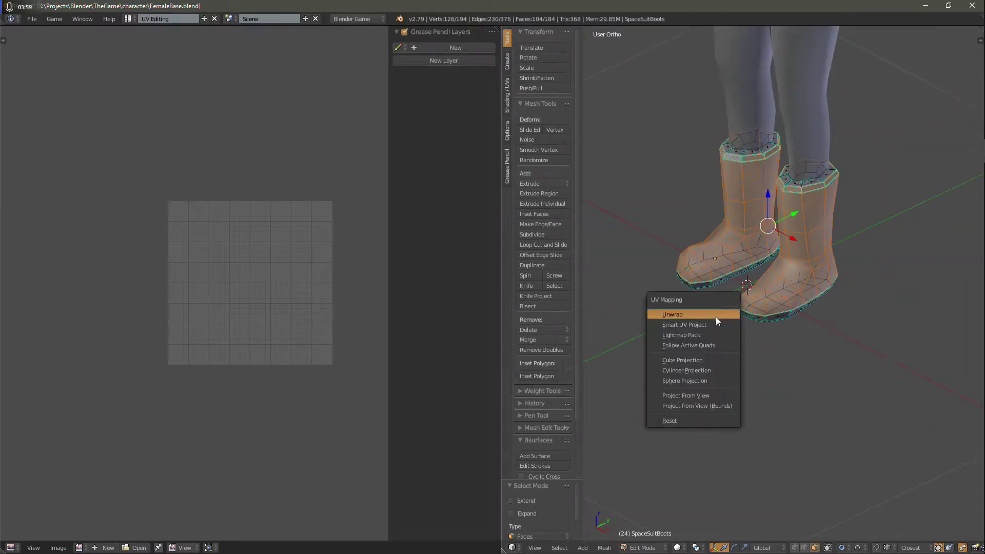
left_click(717, 316)
key("u")
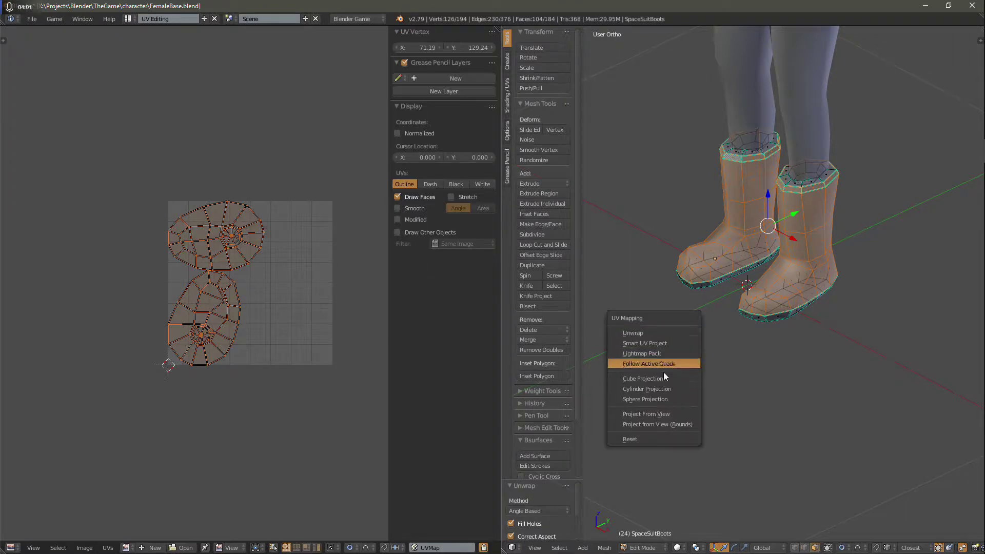
left_click(640, 440)
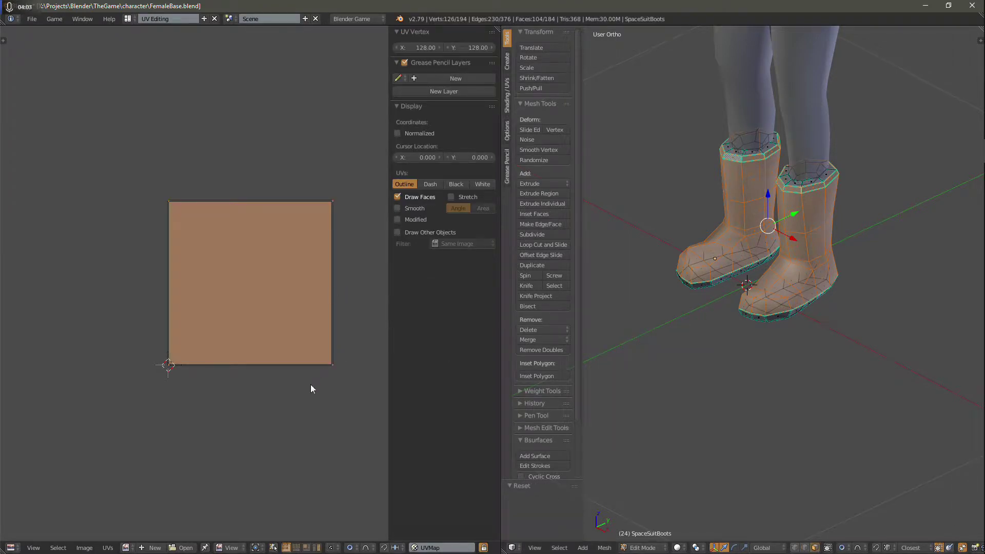
Scale the stacked UVs to about 0.22 and move them above the UV grid.
key("s")
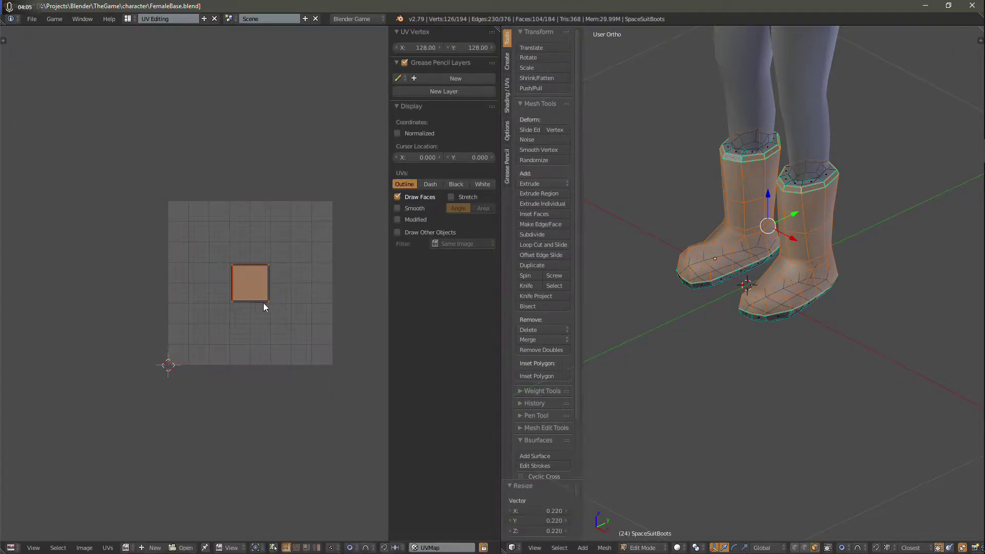
left_click(263, 304)
key("g")
left_click(288, 191)
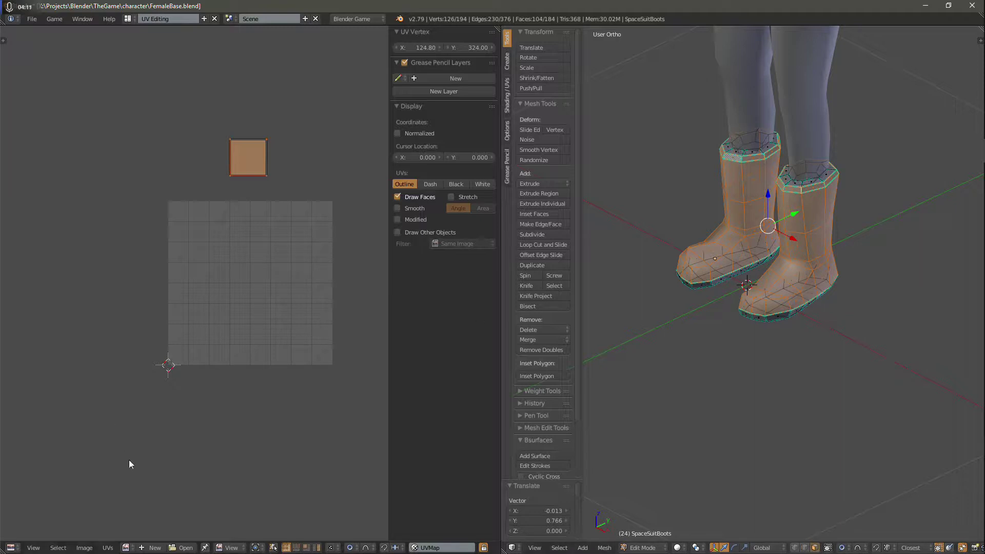
Open EnvironmentalPads.png from the character folder as the image for the selected faces.
left_click(127, 548)
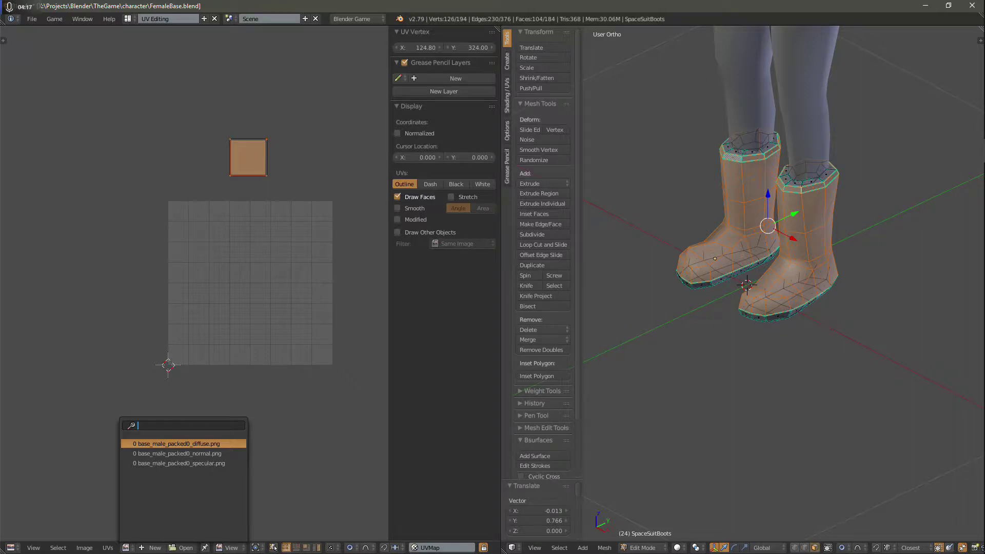
left_click(182, 548)
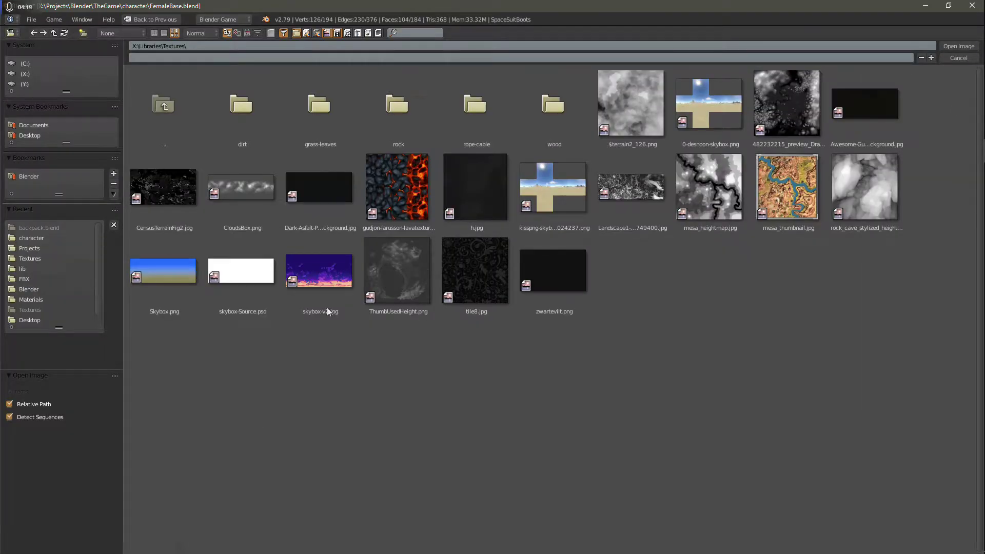
left_click(29, 239)
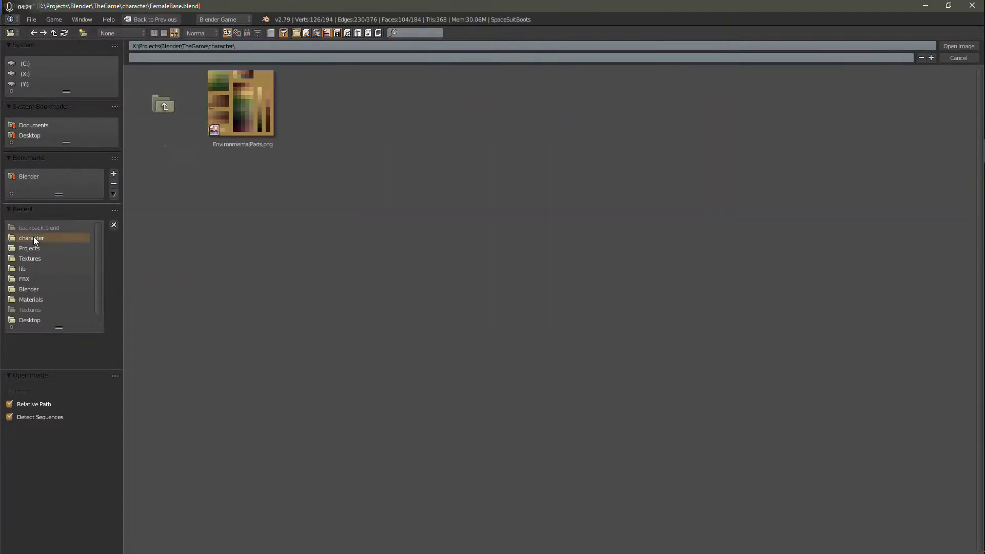
left_click(241, 105)
left_click(958, 46)
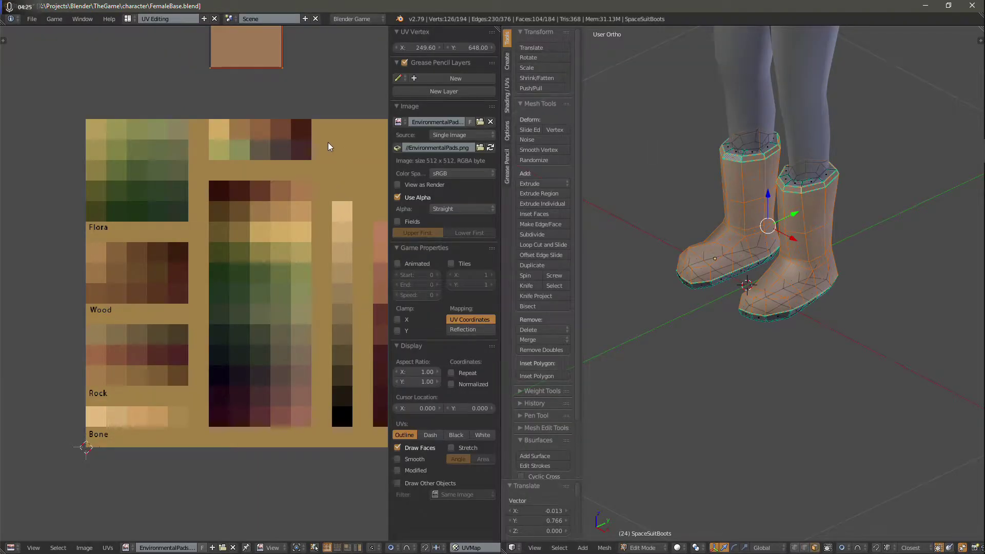
Scale the UV square to about 0.272 and move it onto the lightest swatch of the beige-to-black column.
middle_click_drag(328, 146, 264, 196)
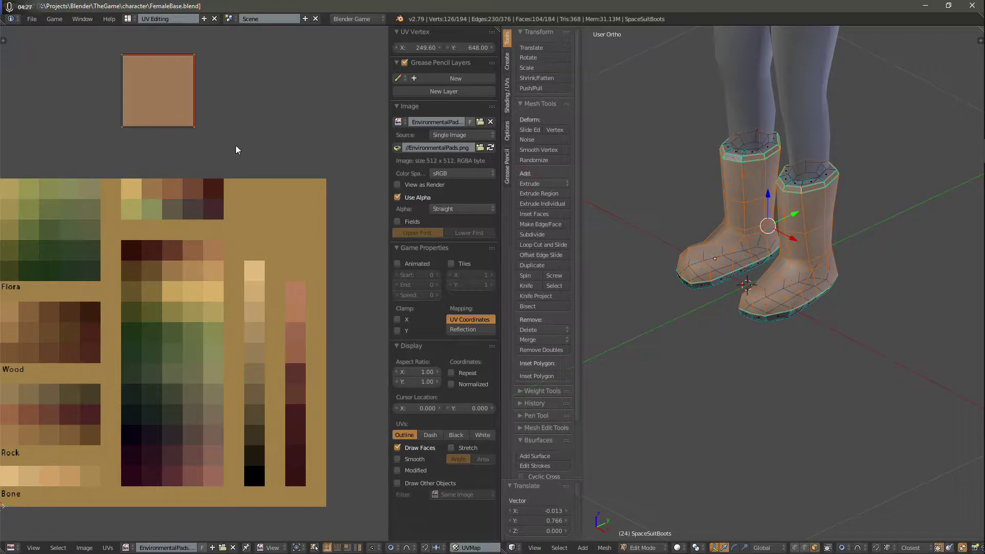
middle_click_drag(228, 157, 237, 137)
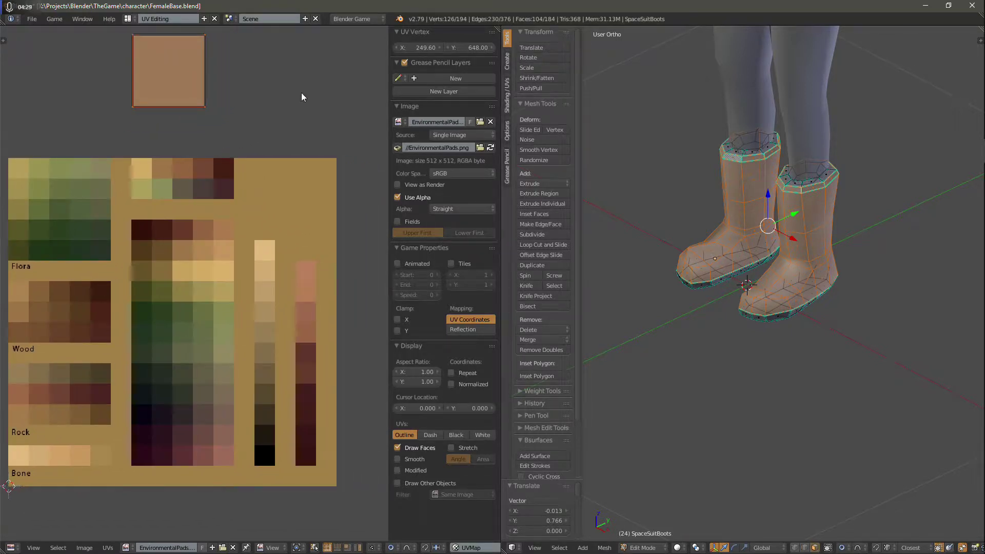
key("s")
left_click(208, 83)
key("g")
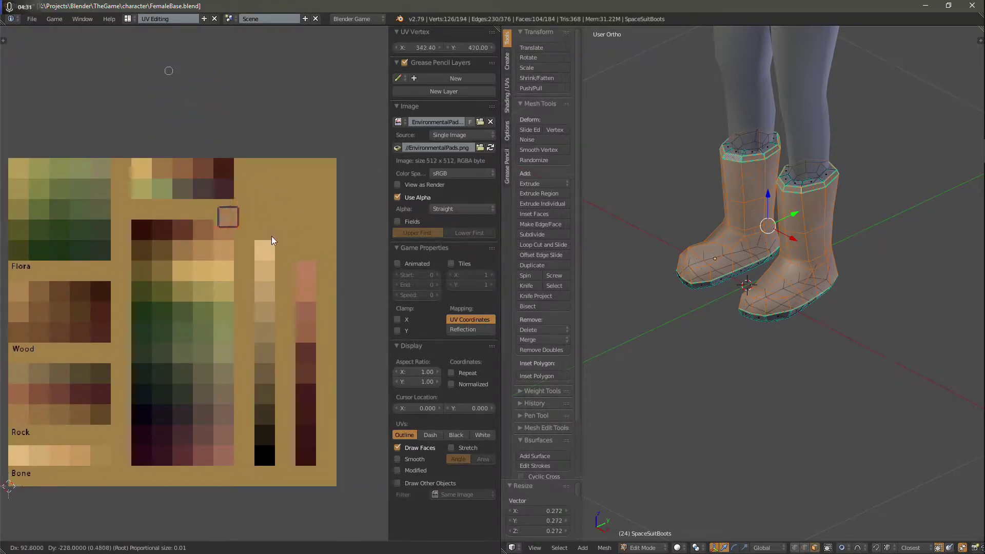
left_click(301, 264)
Shrink the UV square slightly and nudge it until it sits centred inside the lightest beige swatch.
key("s")
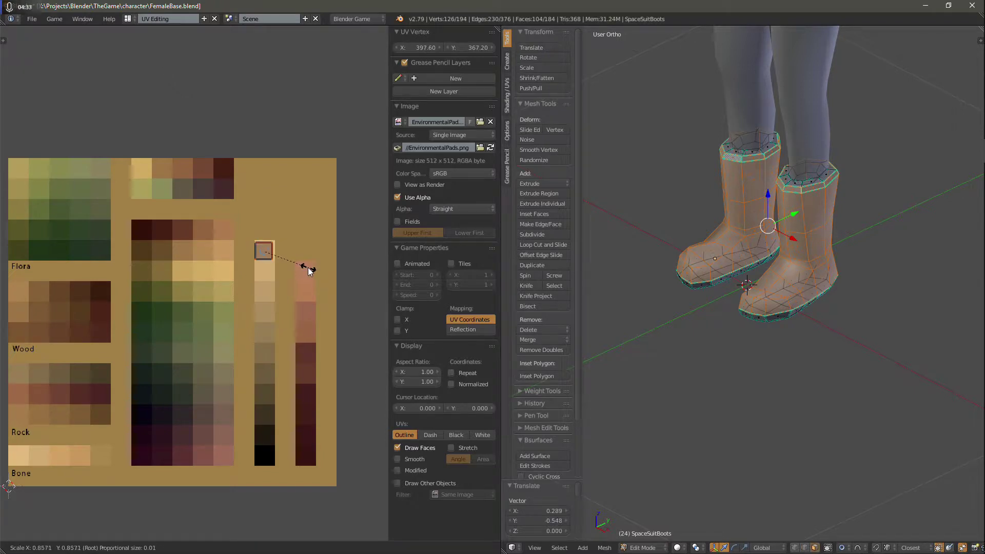
left_click(306, 267)
key("g")
left_click(306, 266)
key("g")
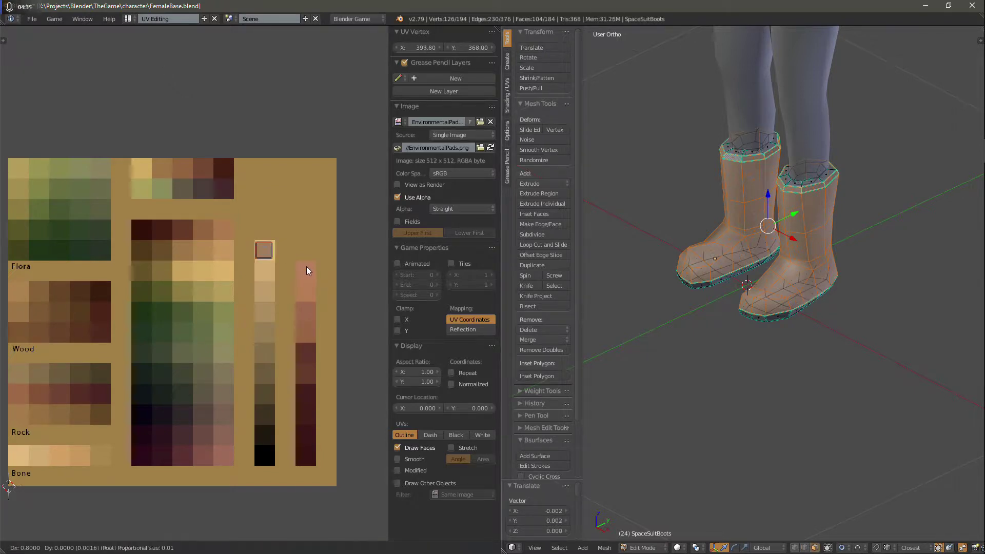
left_click(307, 267)
key("g")
left_click(309, 266)
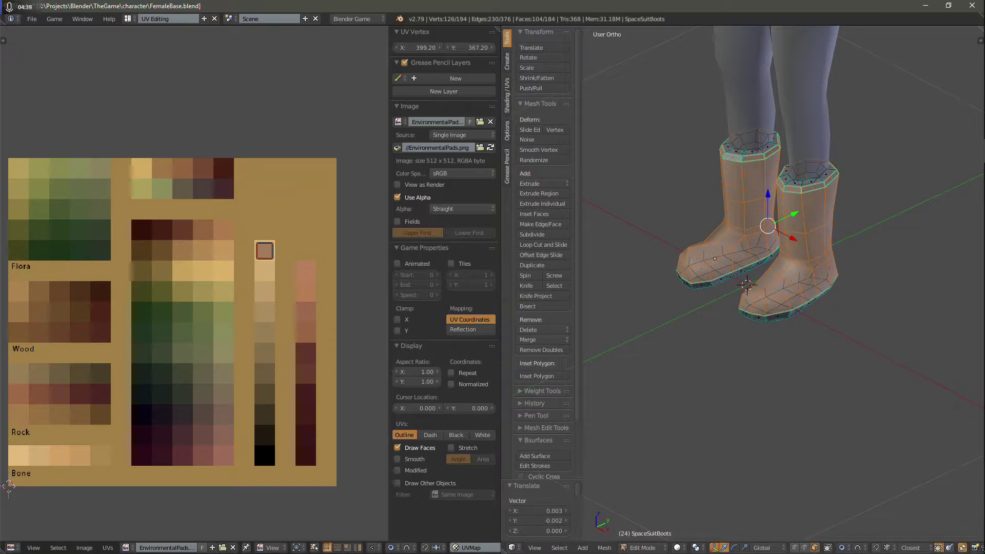
Invert the selection to the boot soles and top rims, unwrap those faces and reset their UVs.
key("ctrl+i")
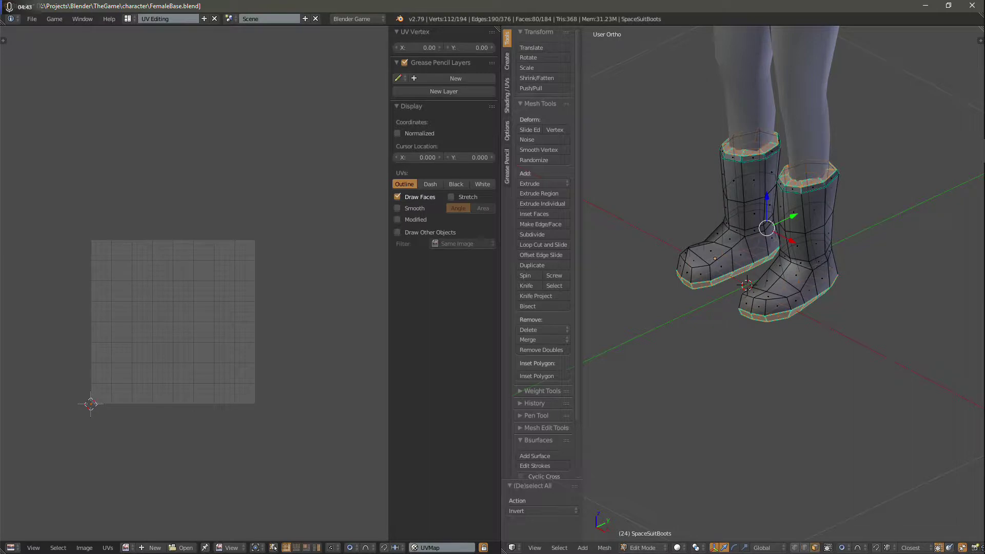
key("u")
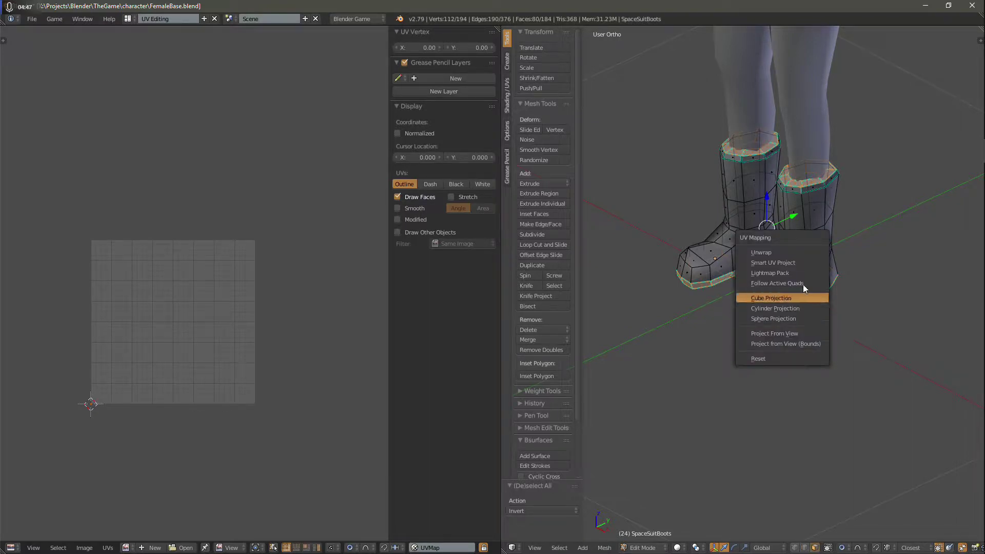
left_click(784, 252)
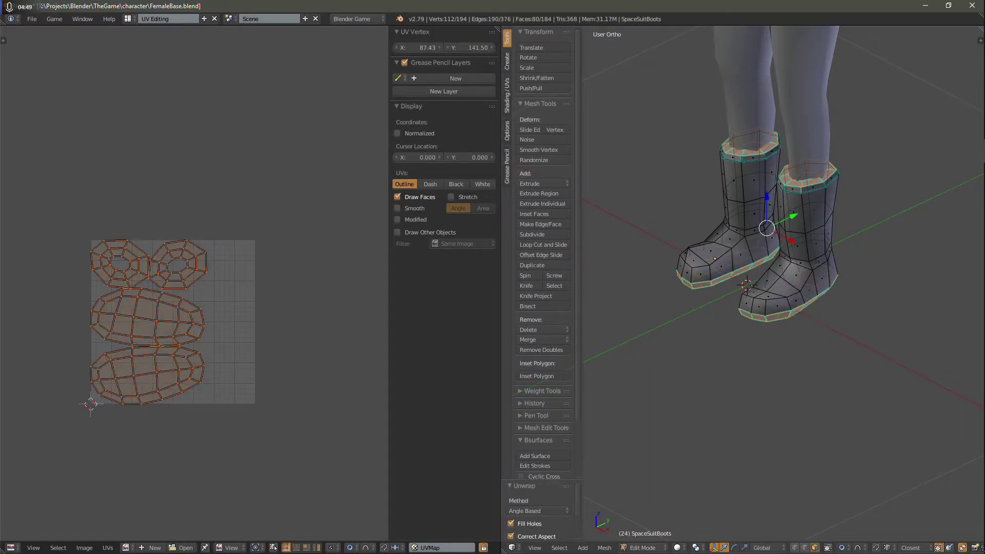
key("u")
left_click(689, 496)
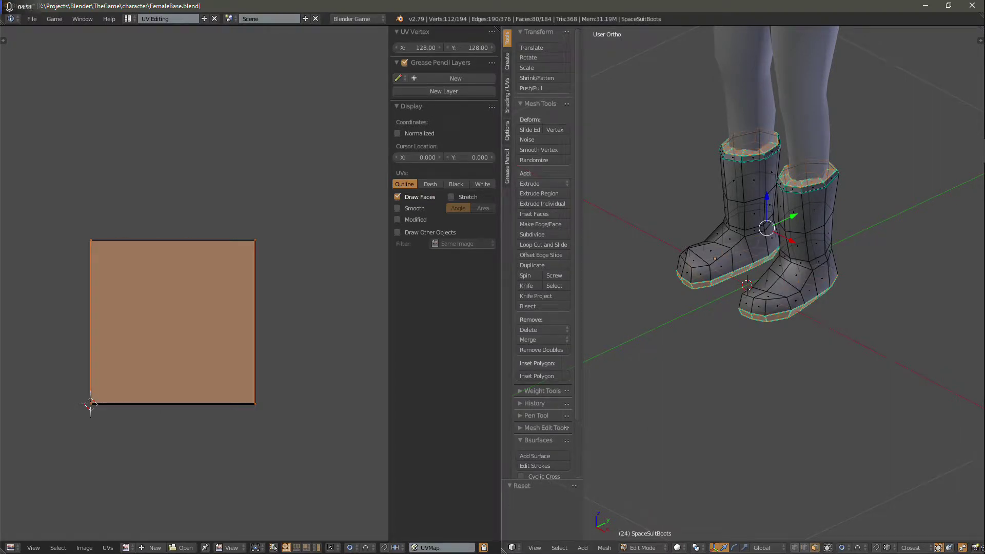
Assign EnvironmentalPads.png to the sole and rim faces and scale their UVs to about 0.073.
left_click(127, 547)
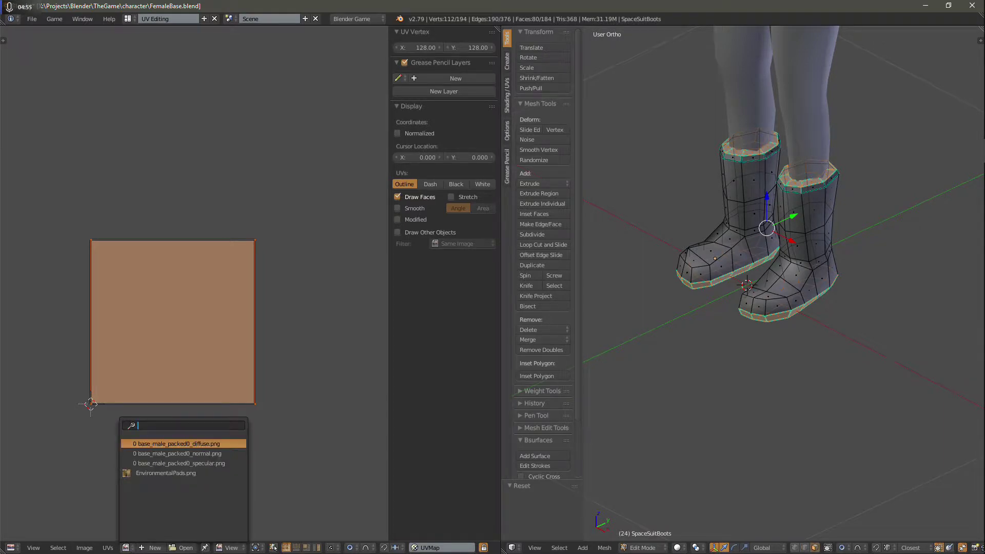
left_click(166, 474)
key("s")
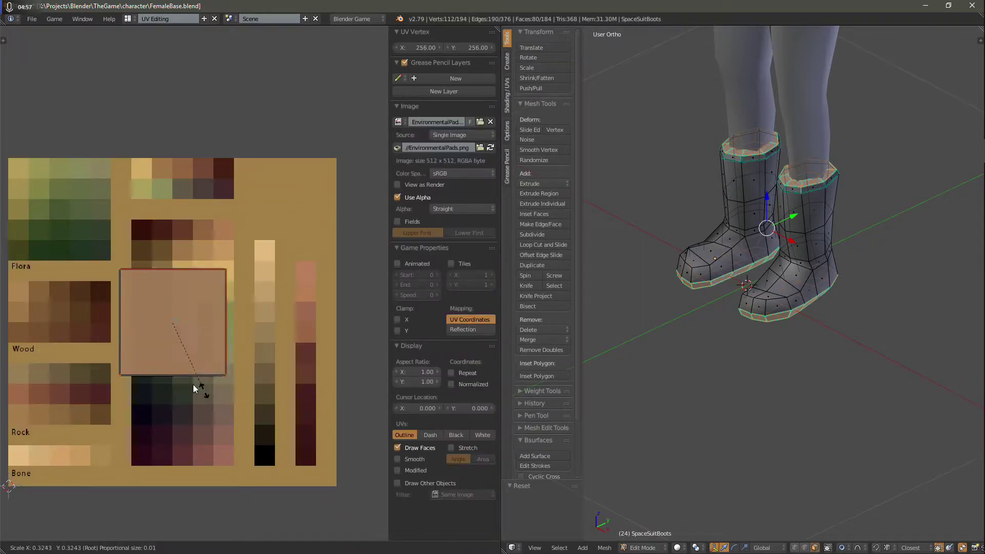
left_click(179, 341)
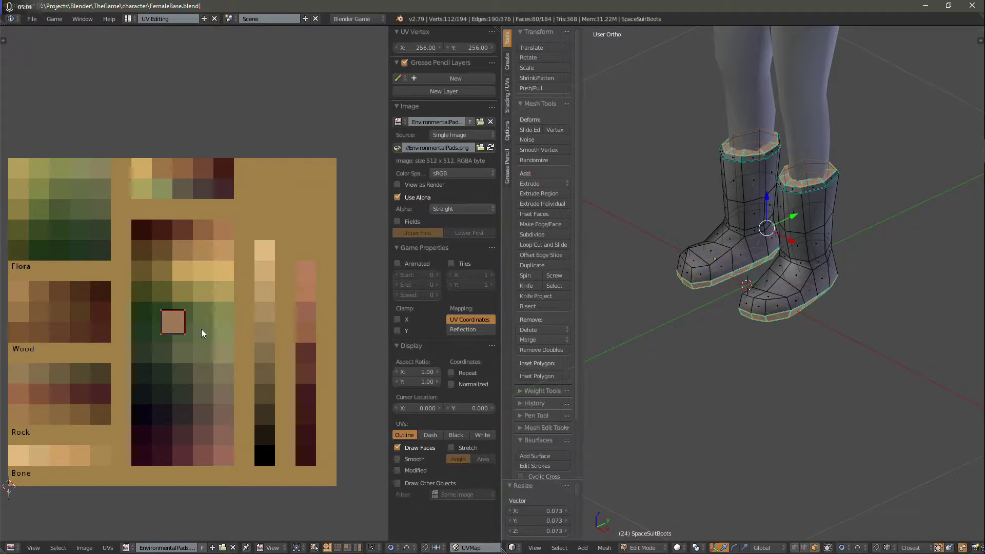
Move the sole and rim UVs onto the third-darkest swatch of the beige-to-black column and scale them to about 0.719 to fit.
left_click(184, 322)
key("g")
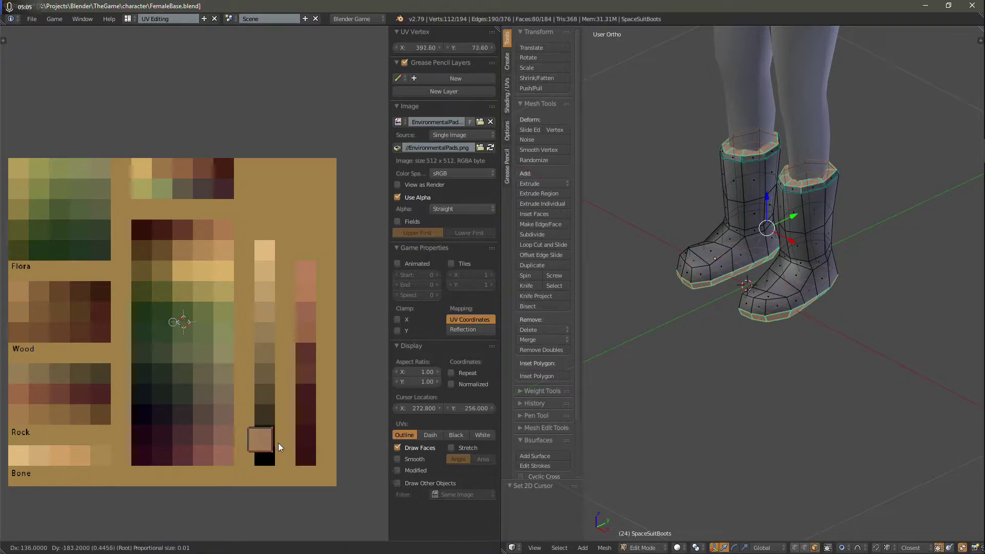
left_click(287, 427)
key("s")
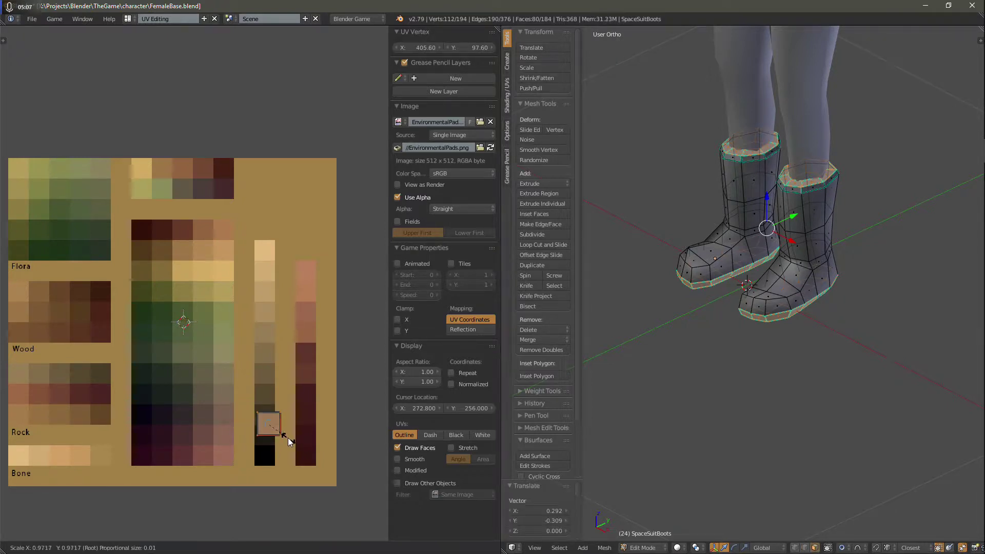
left_click(282, 434)
key("g")
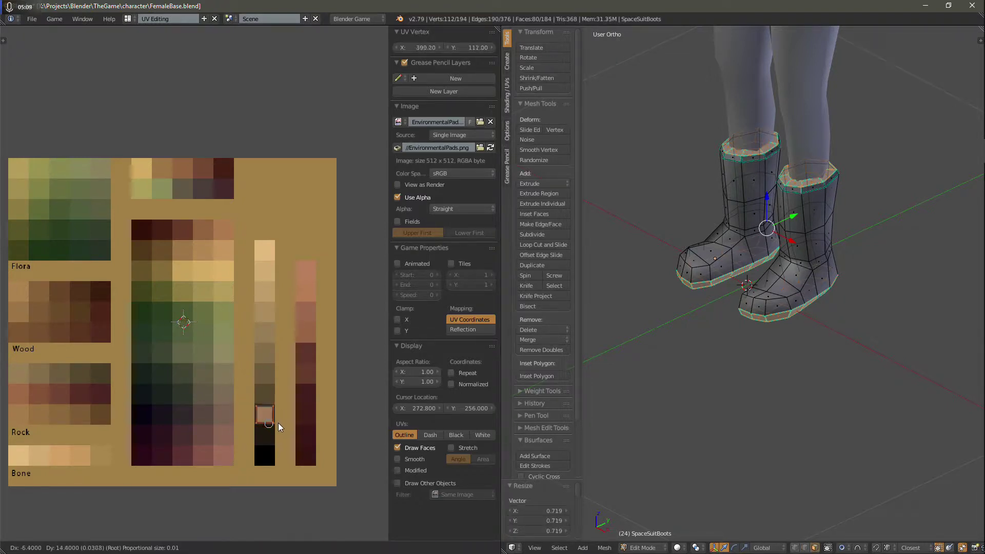
left_click(279, 424)
Return the boots to Object Mode and save the file over FemaleBase.blend.
middle_click_drag(171, 381, 180, 364)
key("Tab")
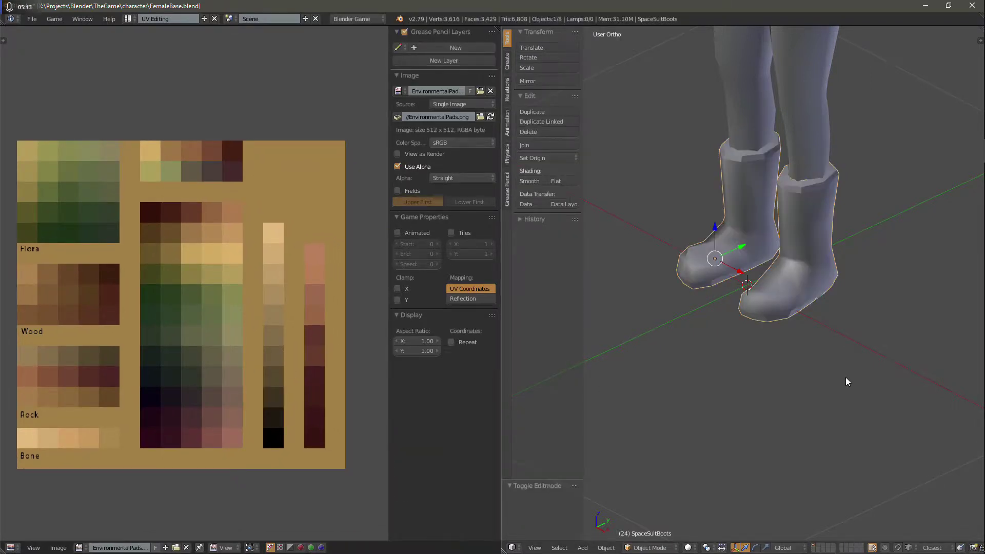
key("ctrl+s")
left_click(767, 385)
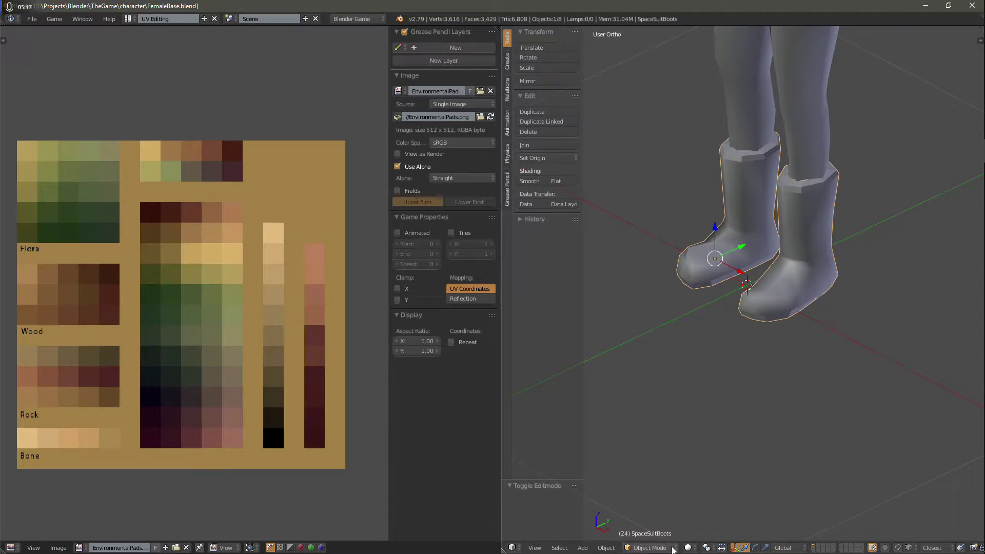
Try the Texture and Material viewport shading modes for displaying the boots' texture.
left_click(688, 547)
left_click(696, 501)
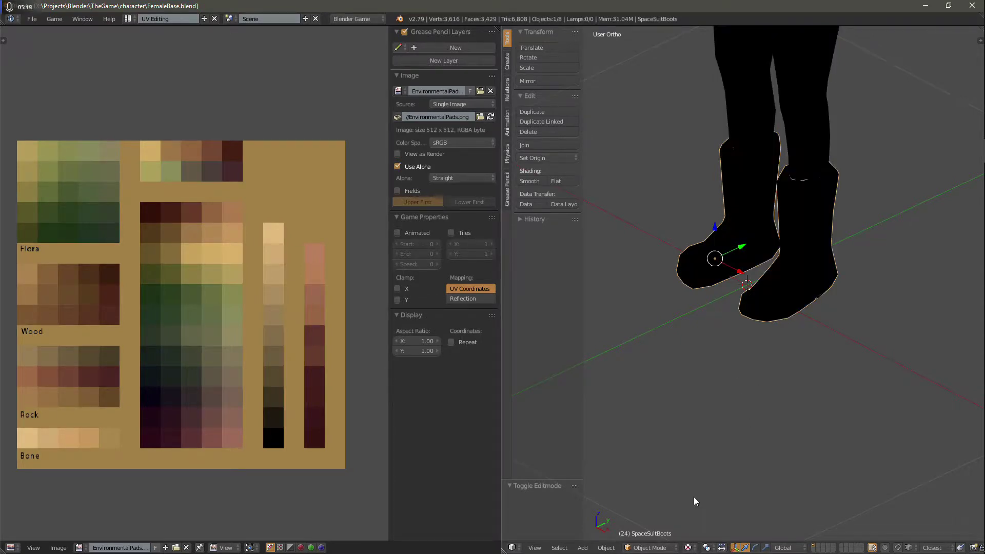
left_click(688, 547)
left_click(688, 492)
scroll(769, 387, "down", 5)
middle_click_drag(849, 279, 812, 379, "shift")
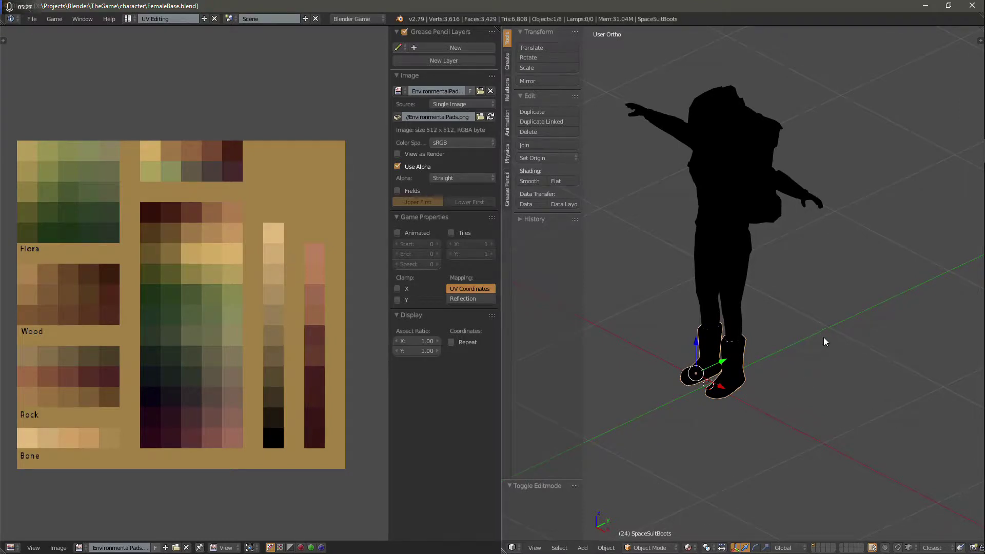
Show the 3D view's shading settings and enable Backface Culling.
key("n")
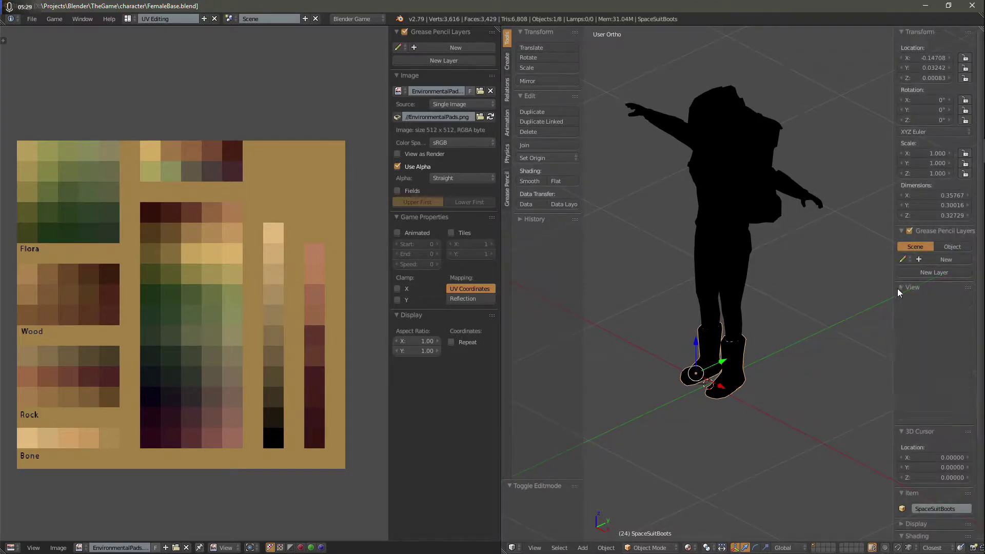
left_click(900, 288)
left_click(900, 301)
left_click(901, 312)
left_click(902, 325)
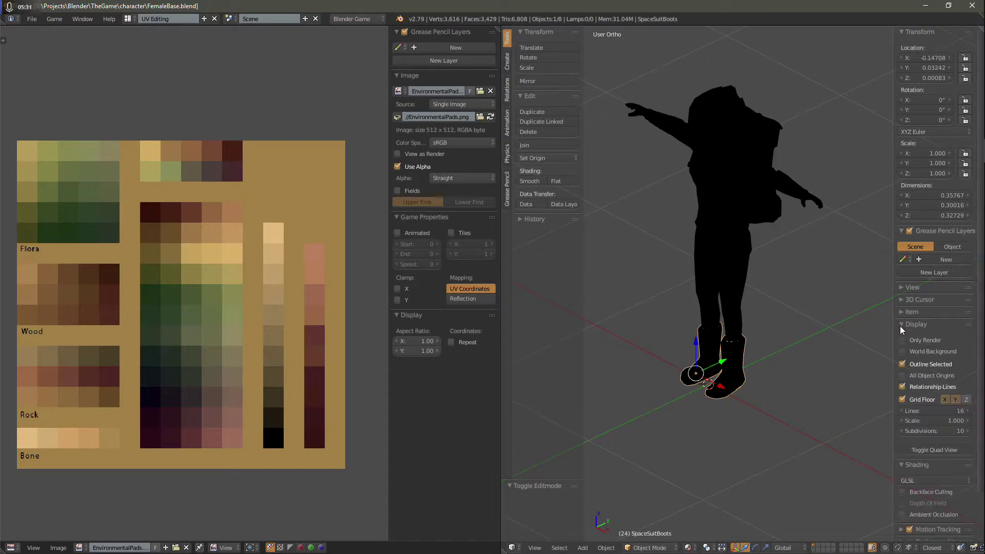
left_click(901, 325)
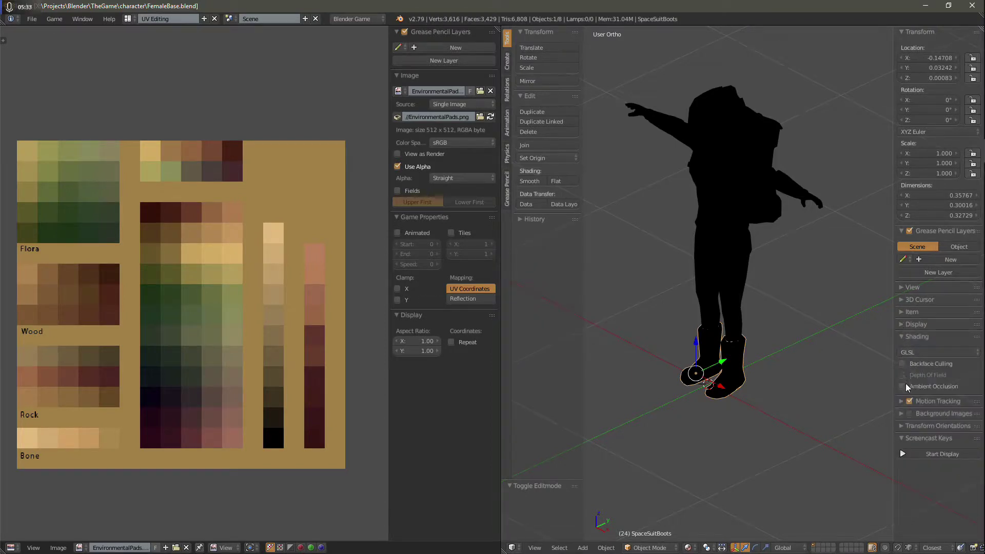
left_click(903, 364)
Set the viewport to Solid shading with Textured Solid enabled and hide the 3D view's side panels.
left_click(686, 549)
left_click(729, 510)
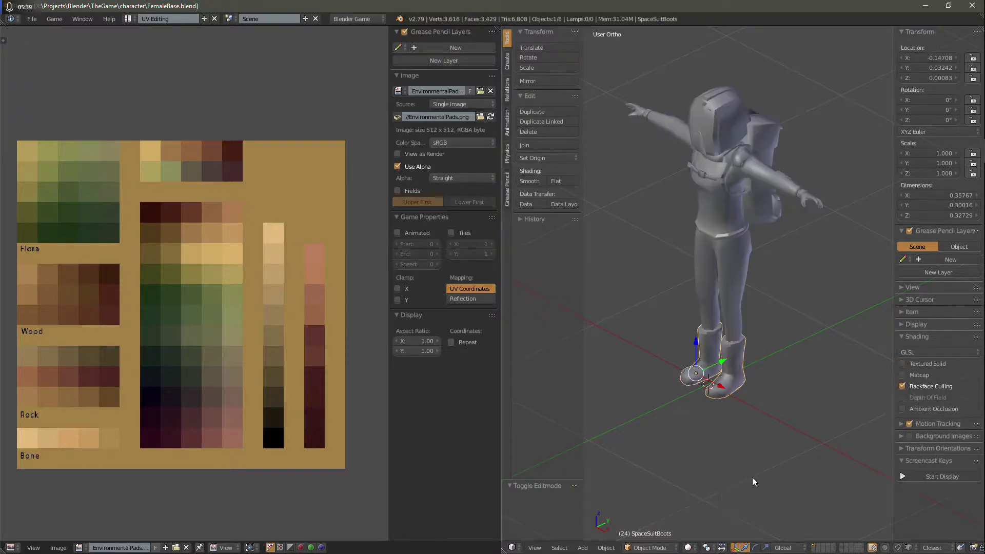
left_click(903, 363)
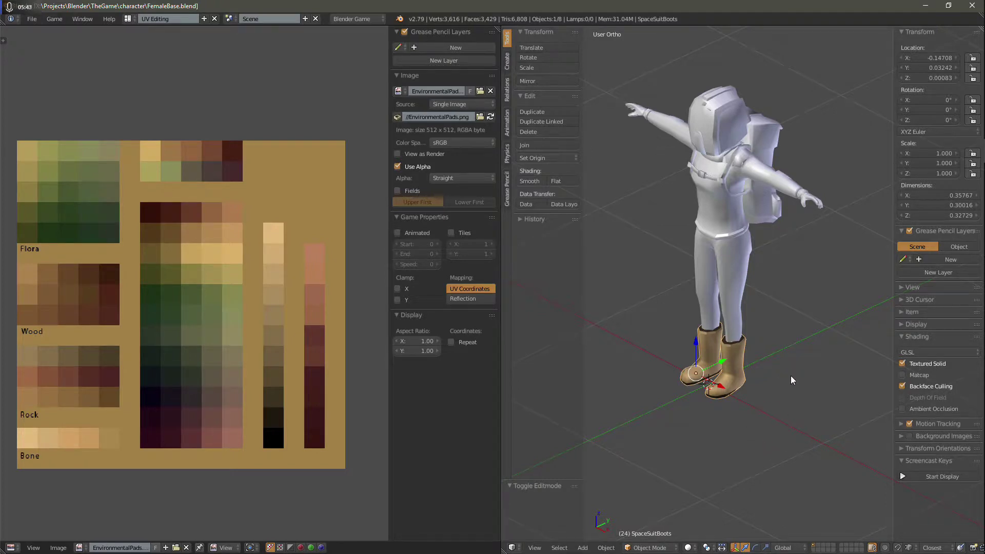
key("n")
key("t")
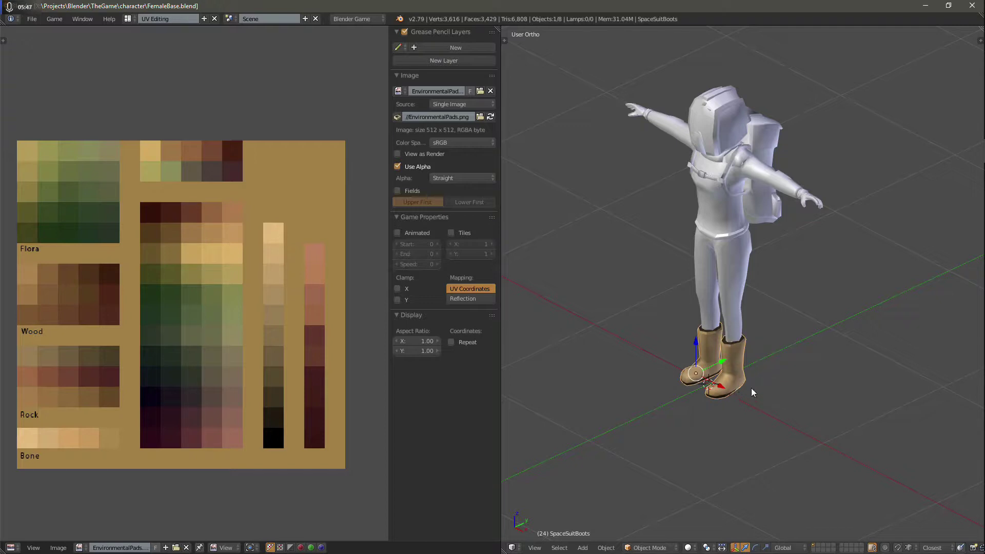
scroll(753, 393, "up", 4)
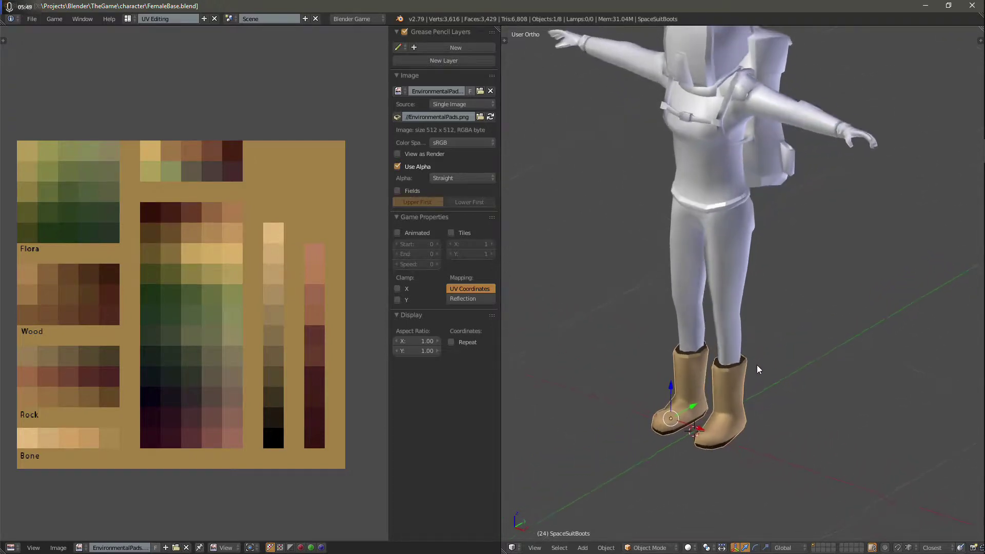
mouse_move(759, 369)
middle_mouse_down()
mouse_move(772, 367)
mouse_move(759, 352)
mouse_move(778, 329)
mouse_move(817, 328)
mouse_move(819, 291)
mouse_move(716, 273)
mouse_move(631, 340)
mouse_move(556, 320)
mouse_move(486, 324)
mouse_move(611, 363)
mouse_move(757, 352)
middle_mouse_up()
middle_click_drag(771, 298, 736, 341, "shift")
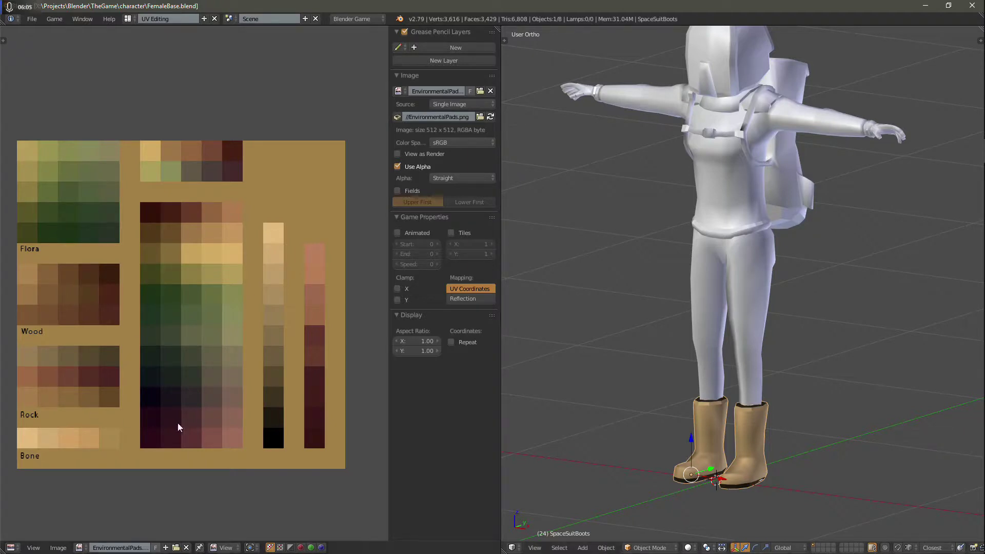
Switch to EnvironmentalPads.psd in Photoshop, compare the tint layers and leave only Layer 1 visible above the Colors group.
key("alt+Tab")
key("alt+Tab")
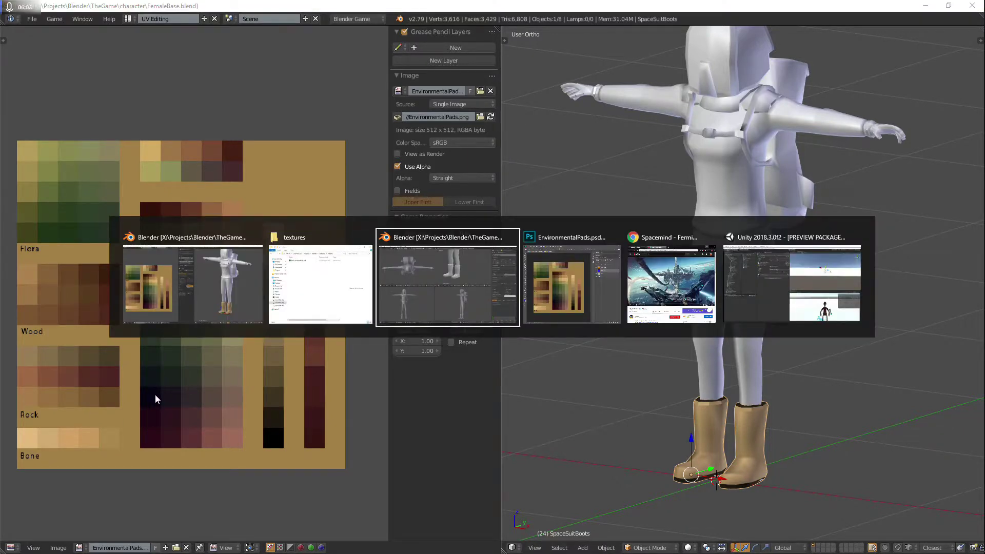
key("alt+Tab")
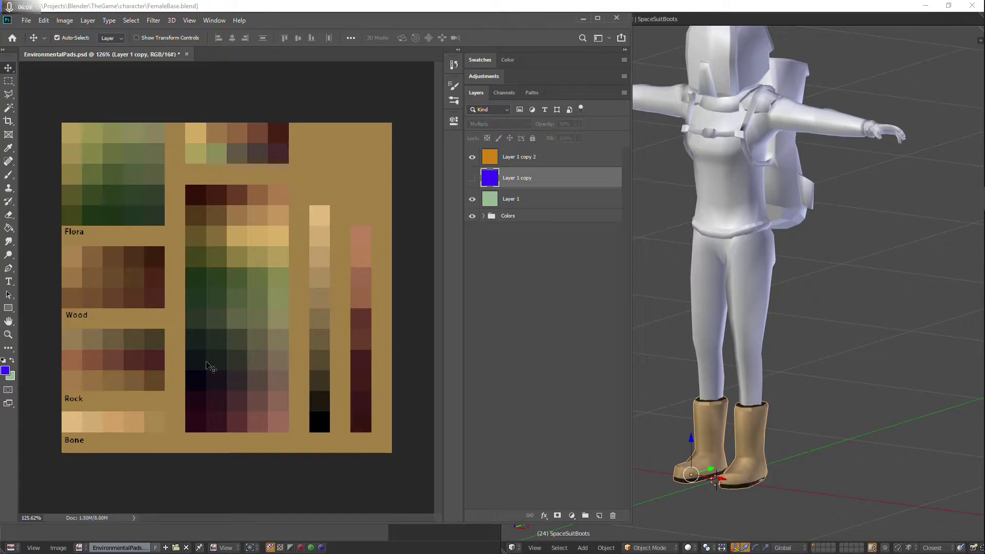
left_click(473, 160)
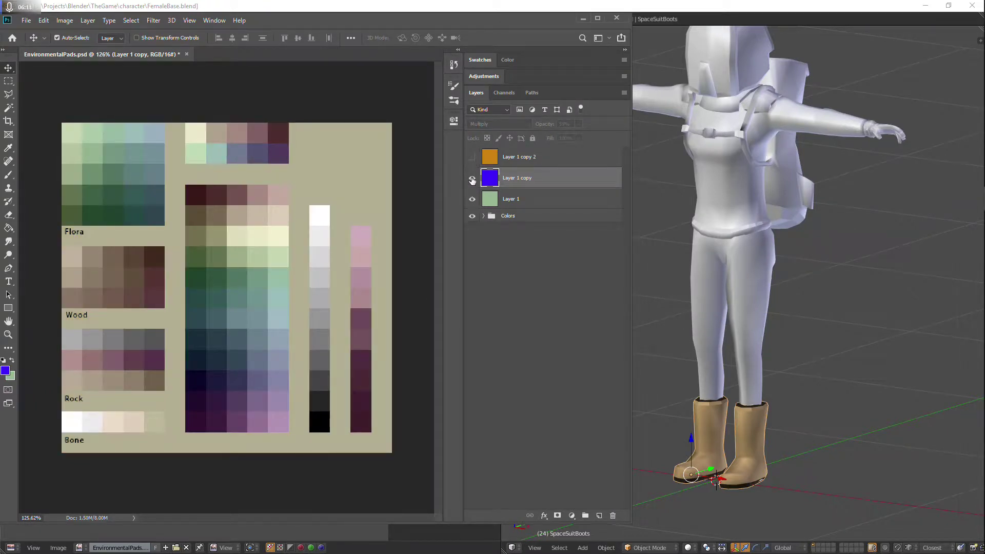
left_click(473, 180)
left_click(473, 178)
left_click(472, 199)
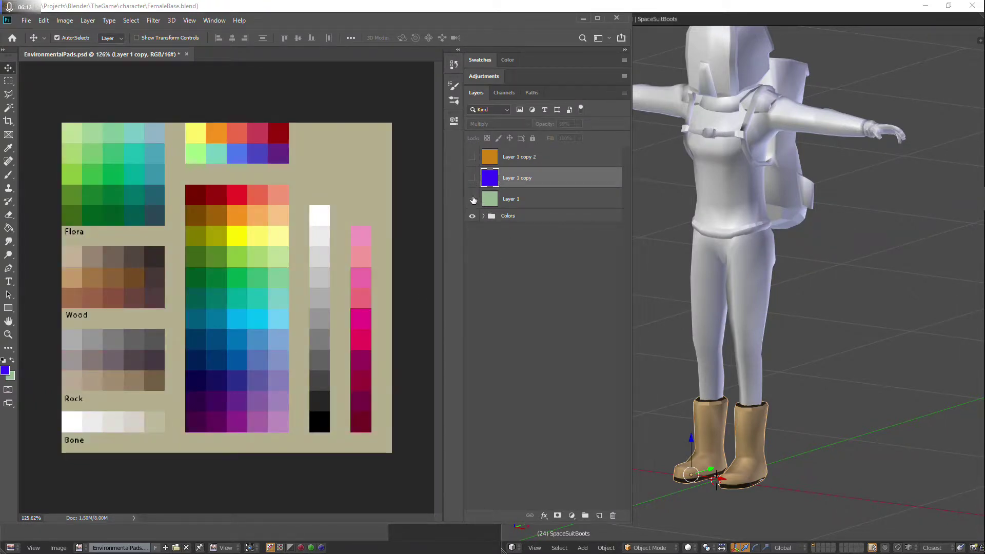
left_click(472, 158)
left_click(472, 158)
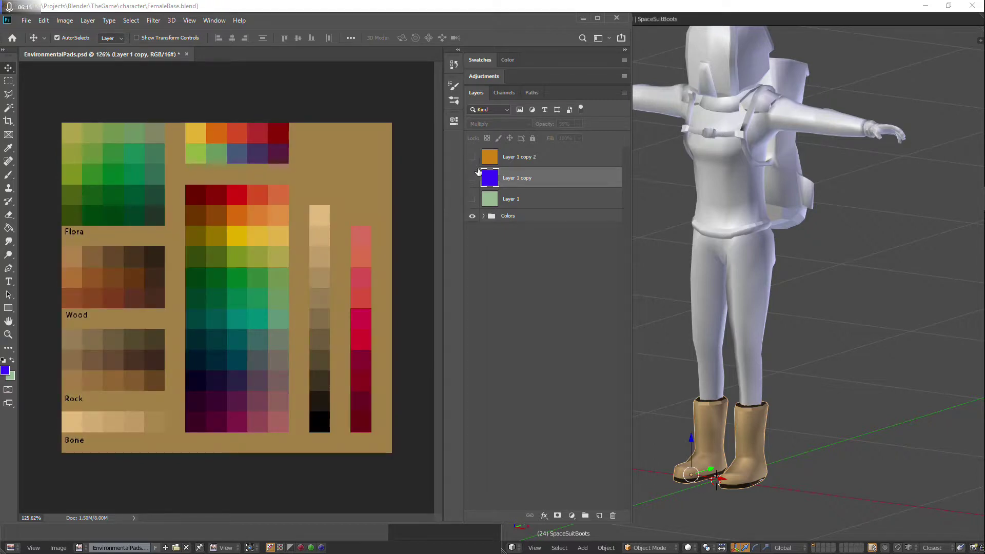
left_click(472, 200)
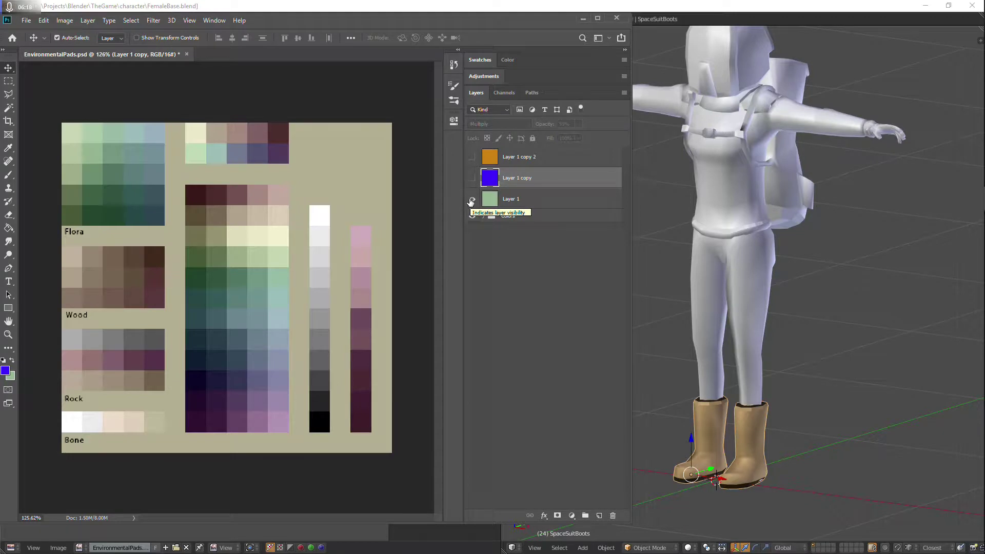
Quick-export the palette as a PNG, replacing EnvironmentalPads.png in the character folder.
left_click(26, 21)
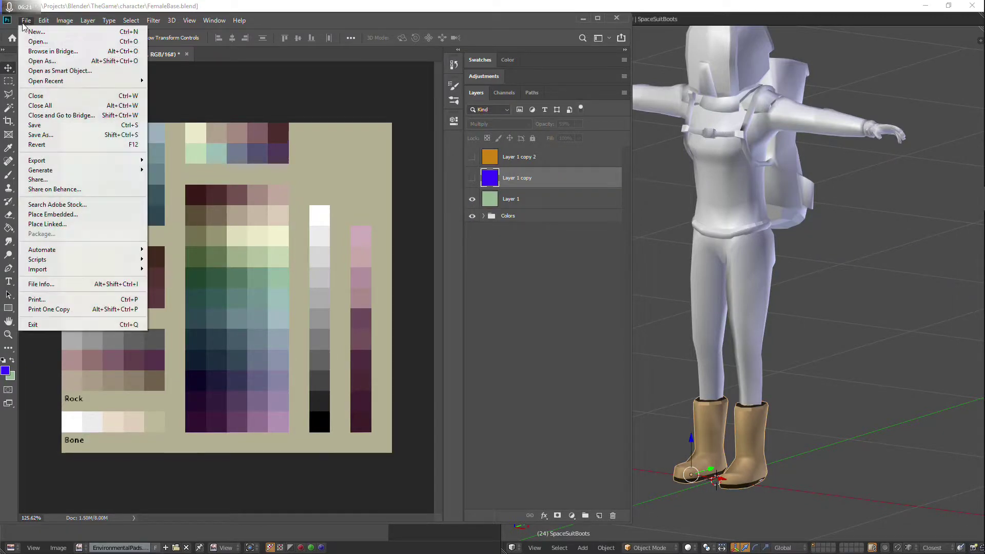
mouse_move(66, 160)
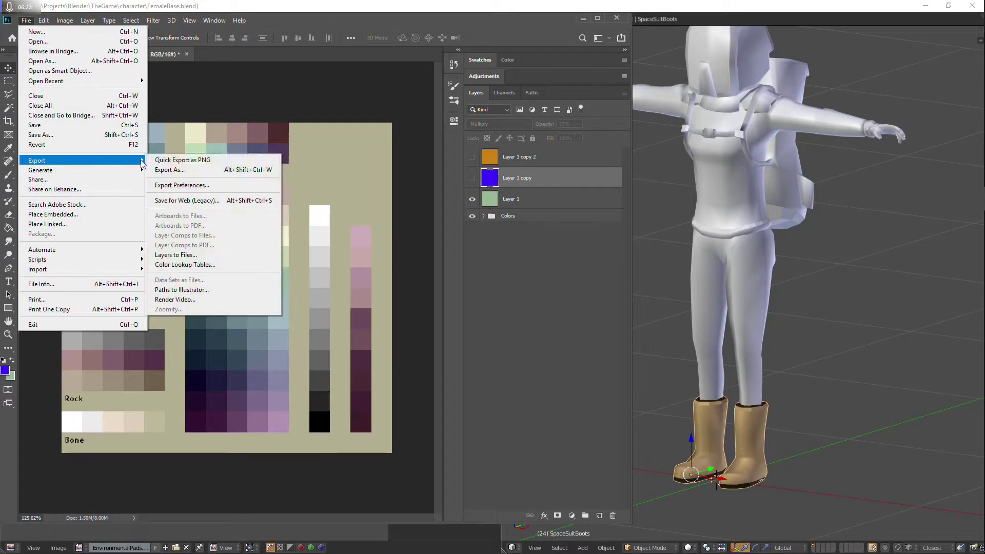
left_click(239, 160)
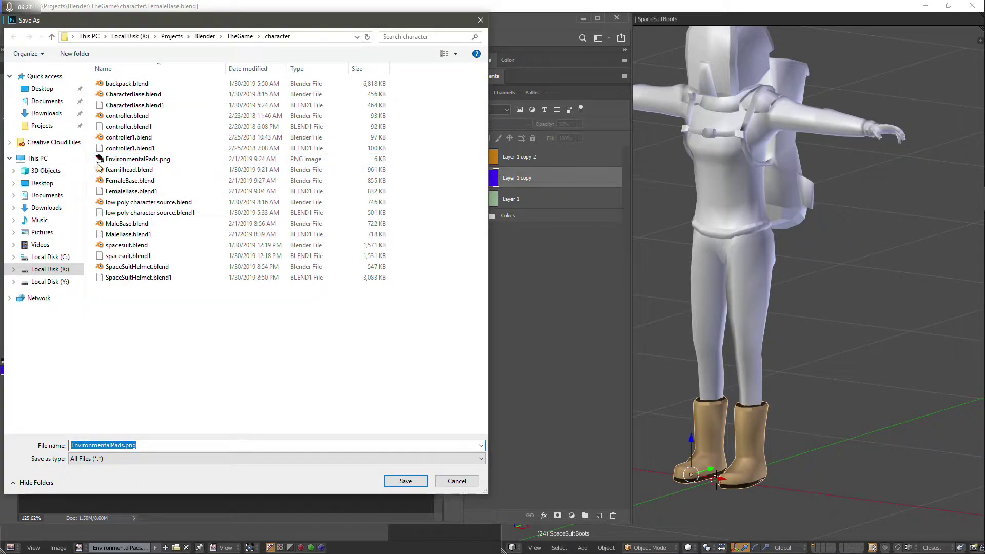
left_click(169, 160)
left_click(405, 481)
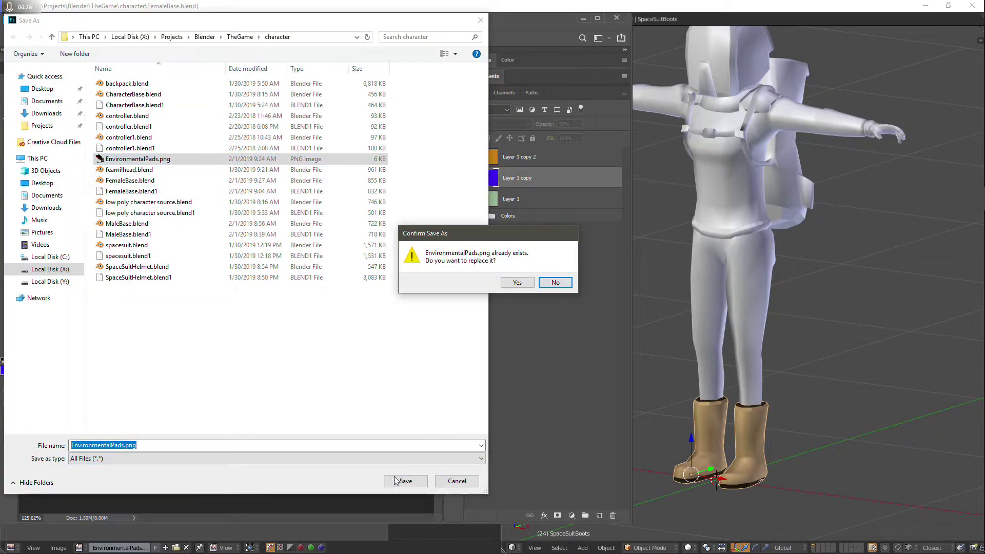
left_click(518, 284)
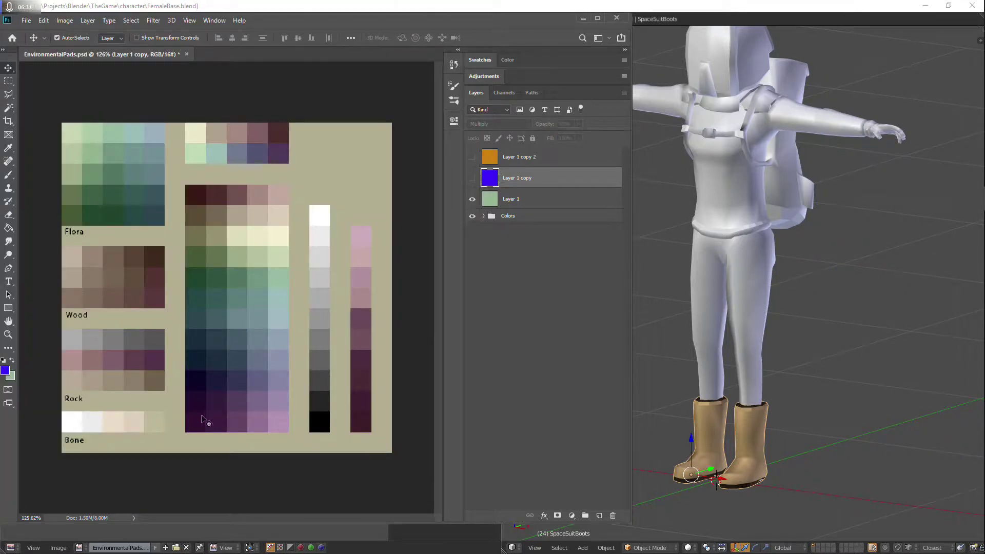
Switch back to Blender and reload the EnvironmentalPads.png image from disk.
key("alt+Tab")
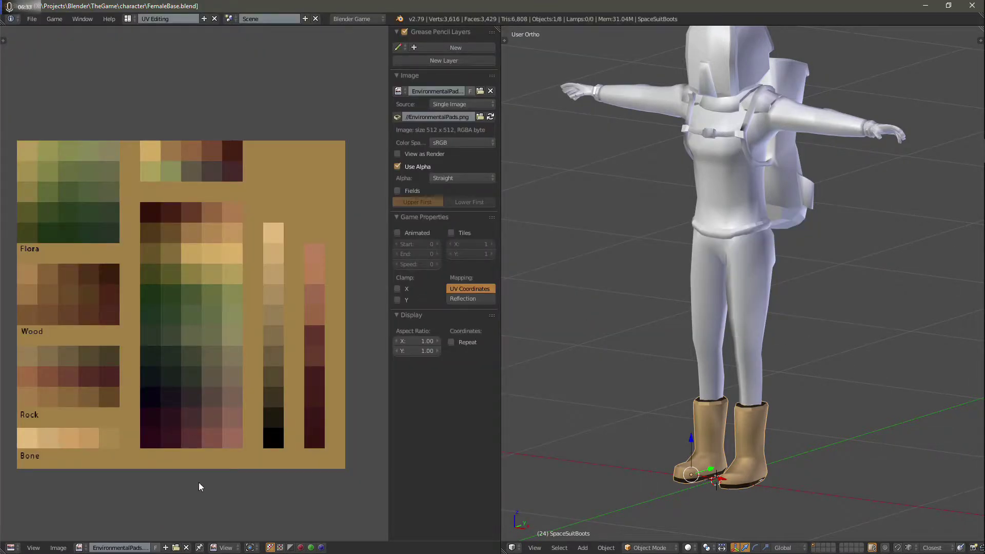
key("alt+r")
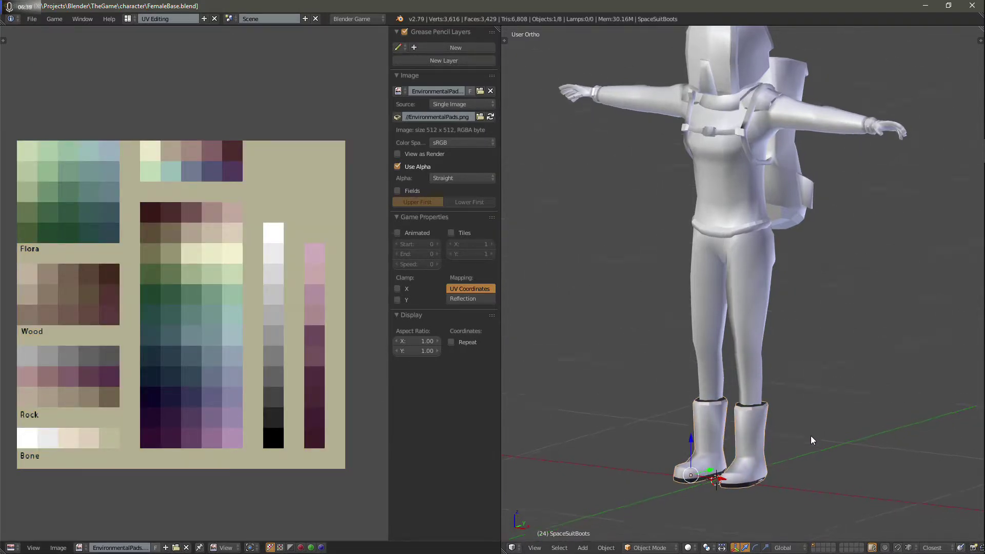
middle_click_drag(812, 440, 813, 403)
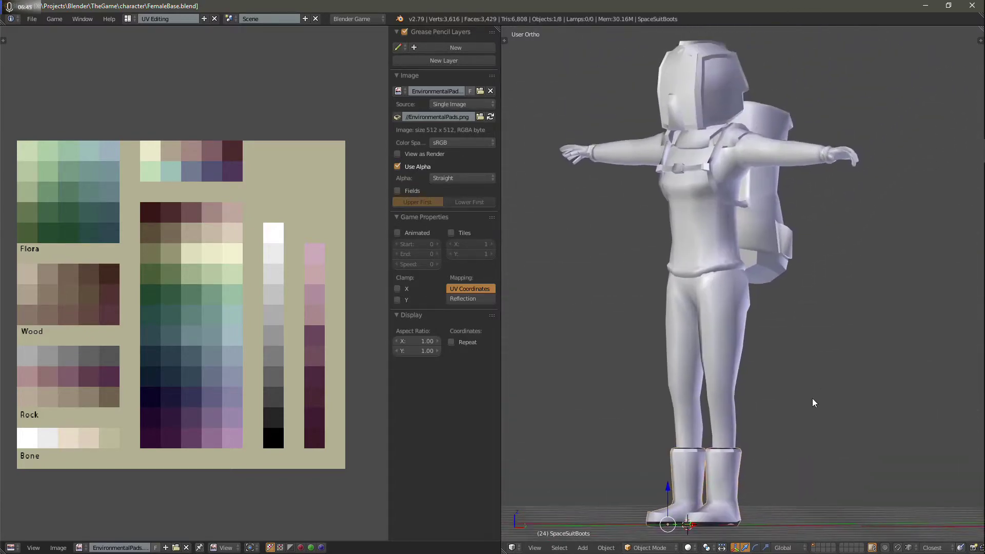
scroll(813, 403, "up", 5, "shift")
scroll(830, 367, "left", 4, "ctrl")
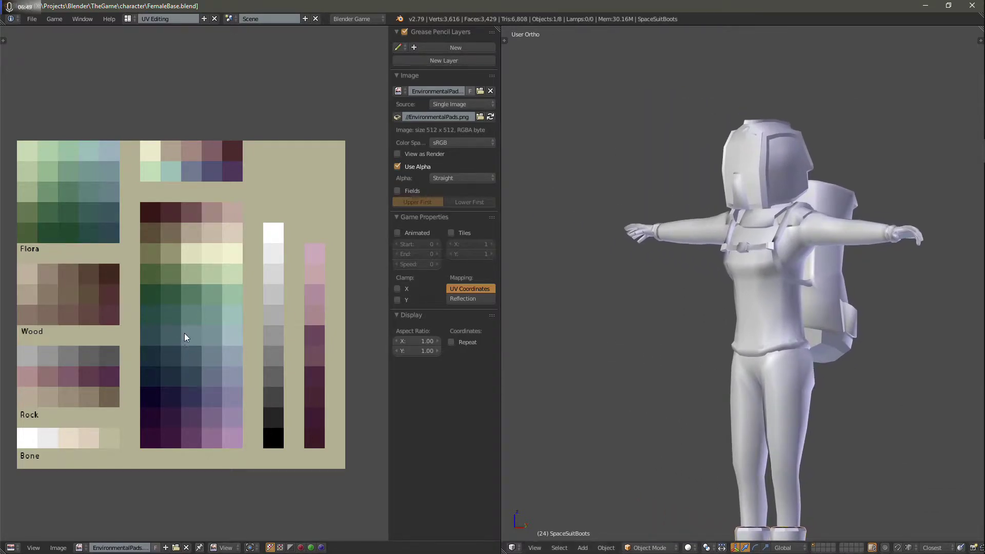
middle_click_drag(863, 365, 535, 377)
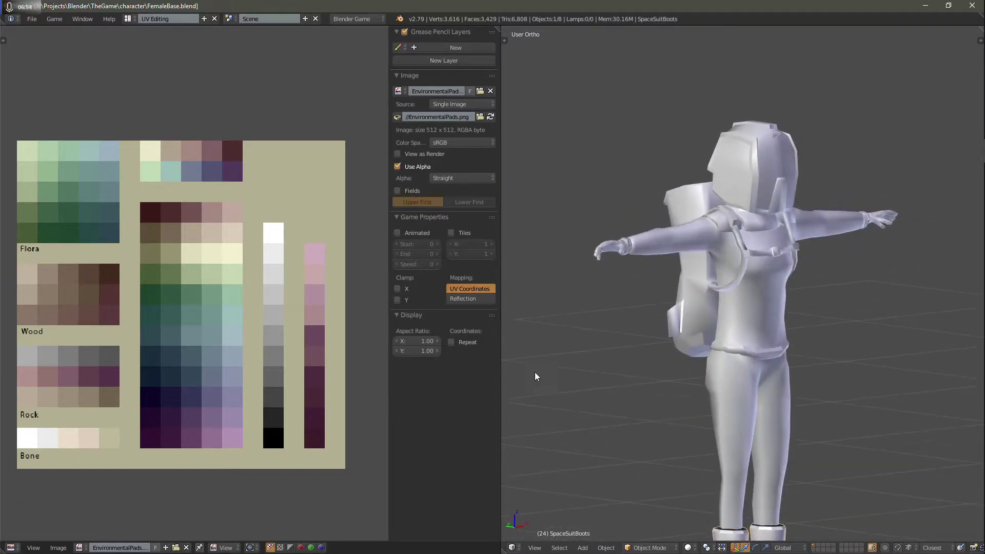
Isolate the female body in local view, examine it from several sides and return to the full scene.
right_click(736, 419)
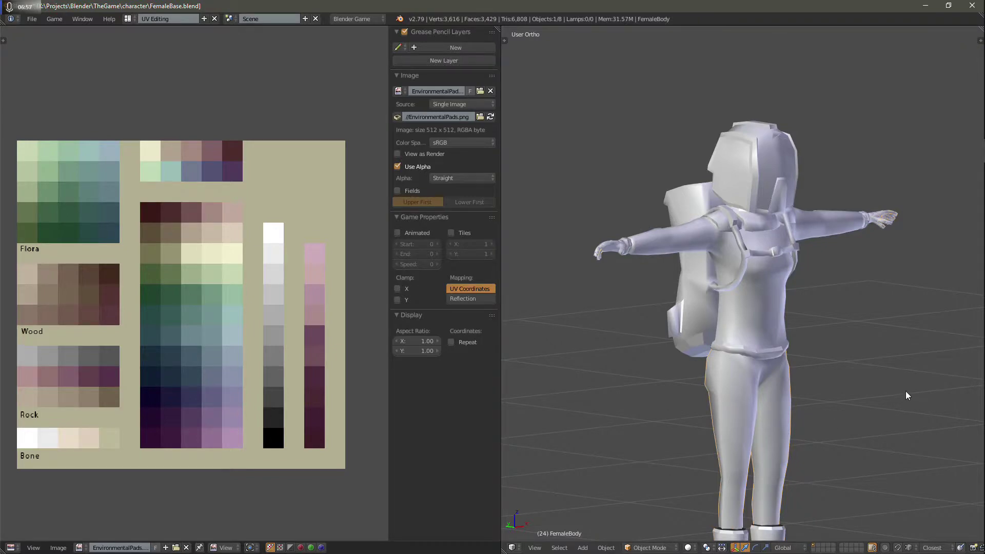
middle_click_drag(906, 395, 885, 335)
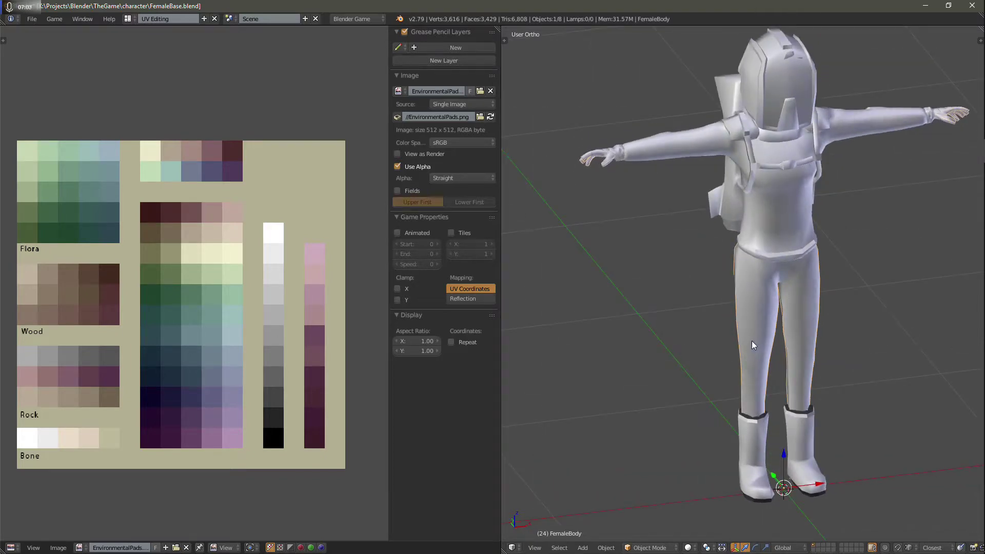
key("KP_Divide")
middle_click_drag(813, 324, 877, 326)
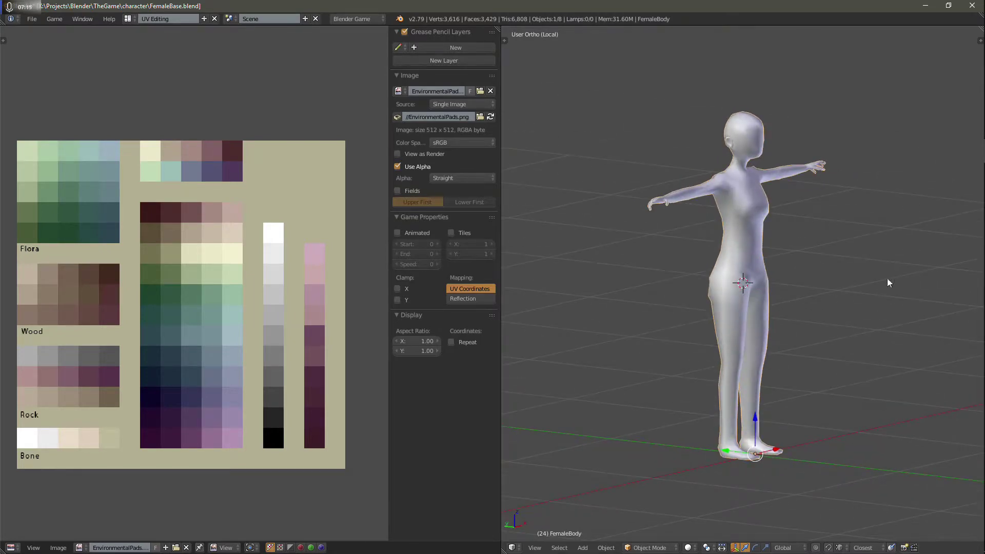
middle_click_drag(888, 278, 704, 291)
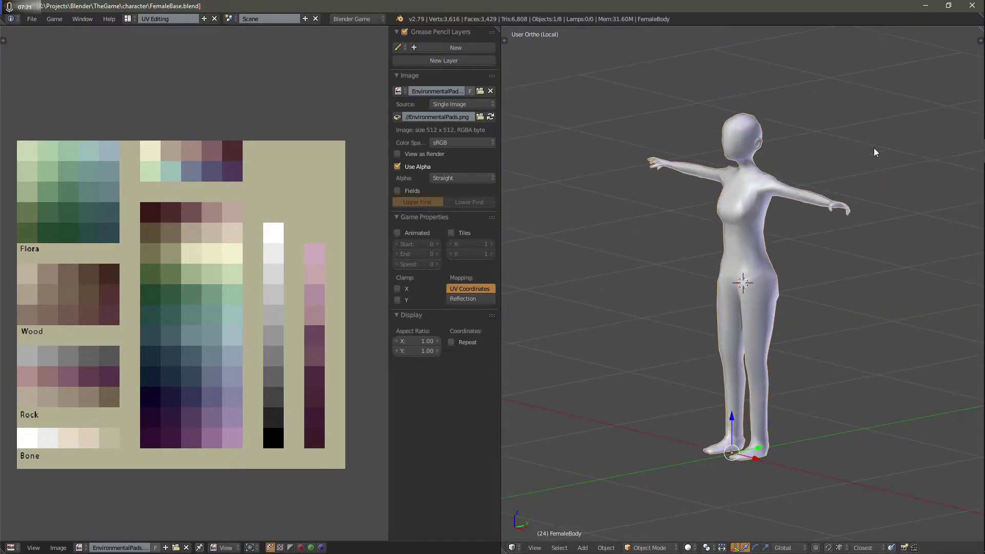
middle_click_drag(718, 326, 798, 288)
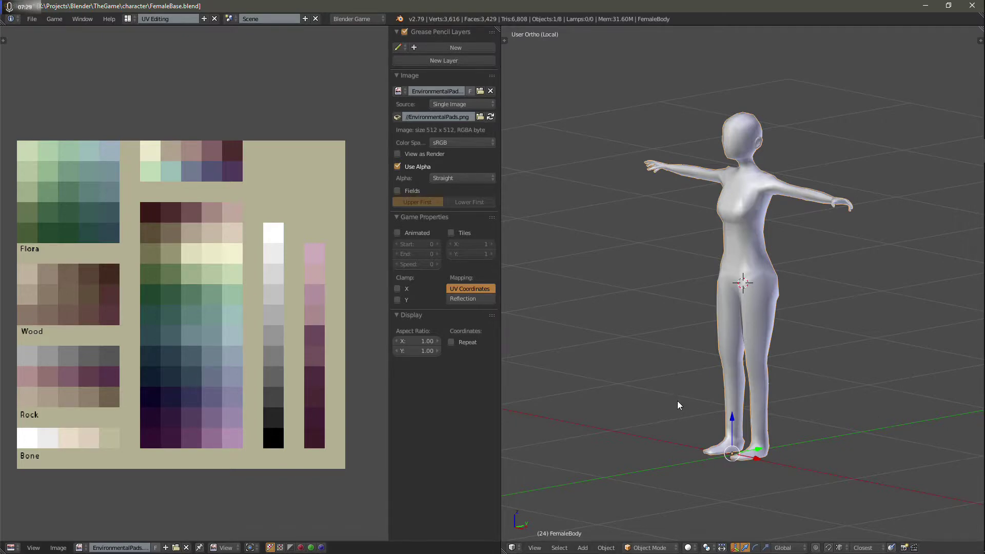
key("KP_Divide")
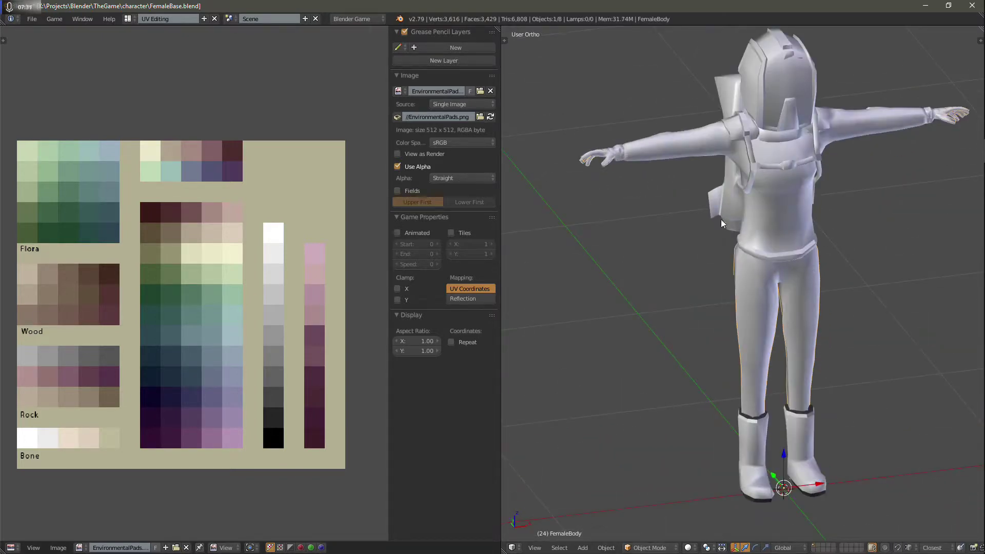
Select the backpack, enter Edit Mode and isolate its mesh in local view.
middle_click_drag(737, 218, 784, 230)
right_click(751, 238)
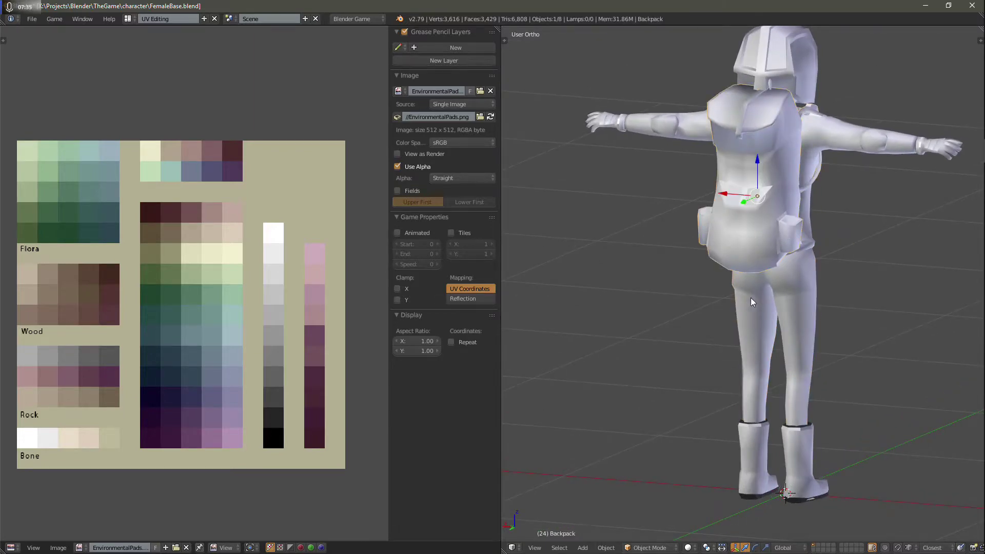
key("Tab")
key("KP_Divide")
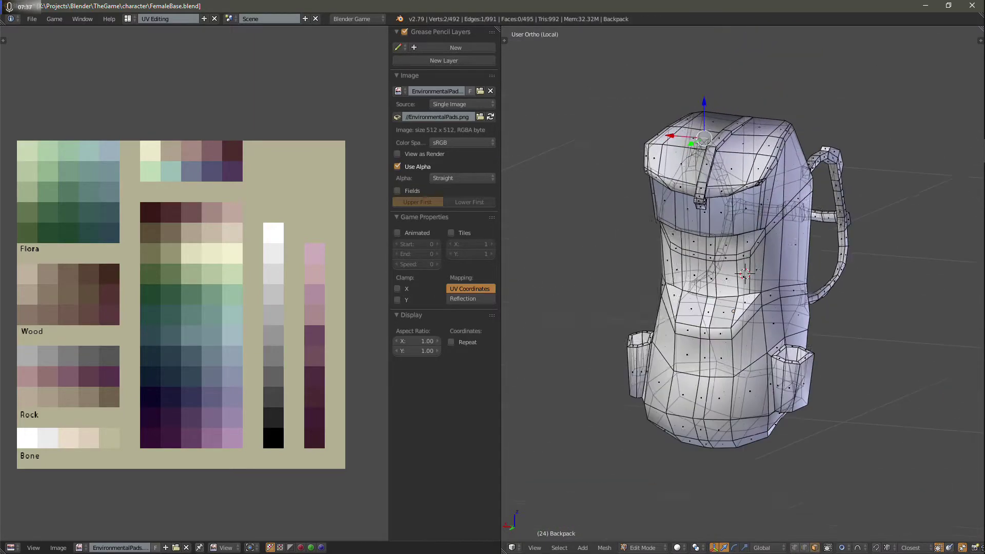
middle_click_drag(743, 288, 767, 247)
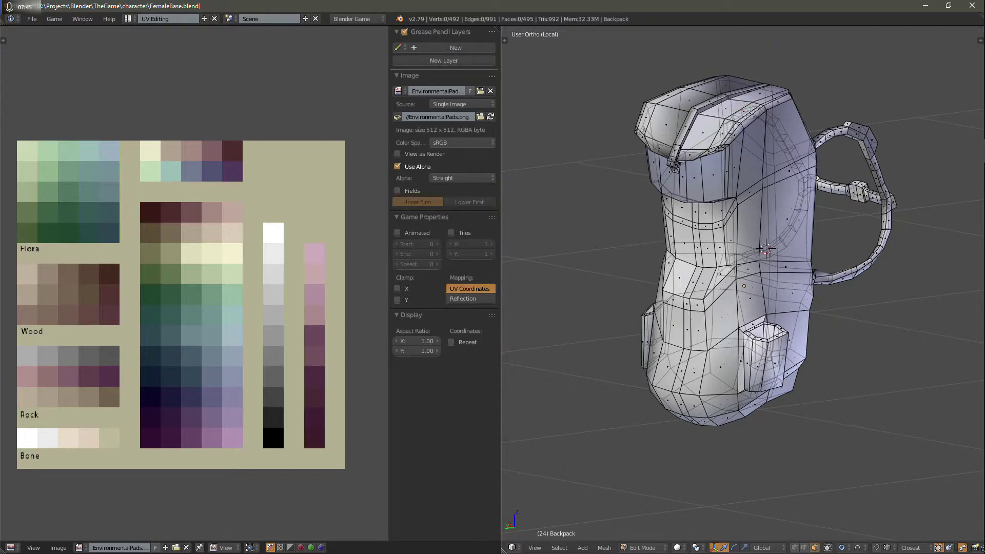
Limit the mesh selection to visible geometry and select only the five faces of the slanted ledge across the backpack's front.
key("a")
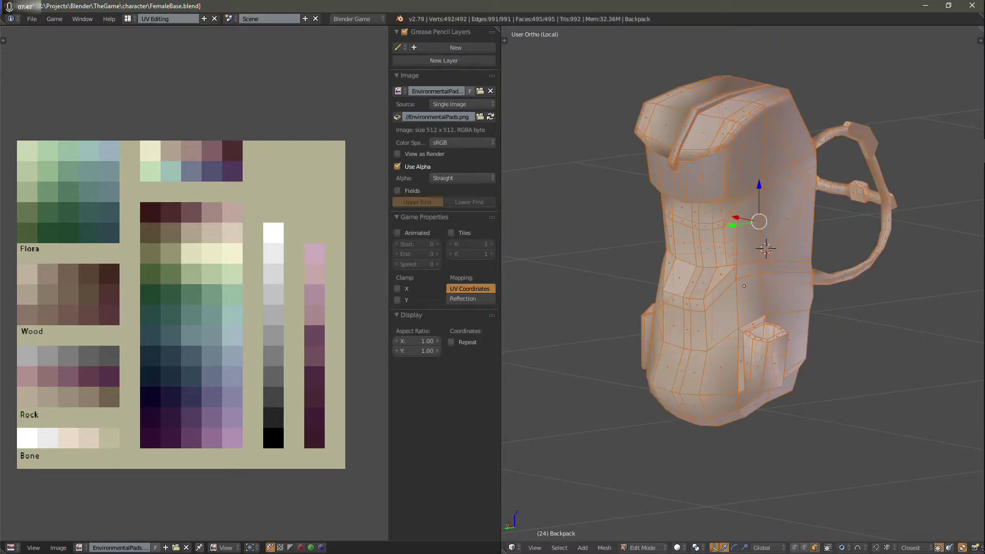
middle_click_drag(745, 288, 751, 296)
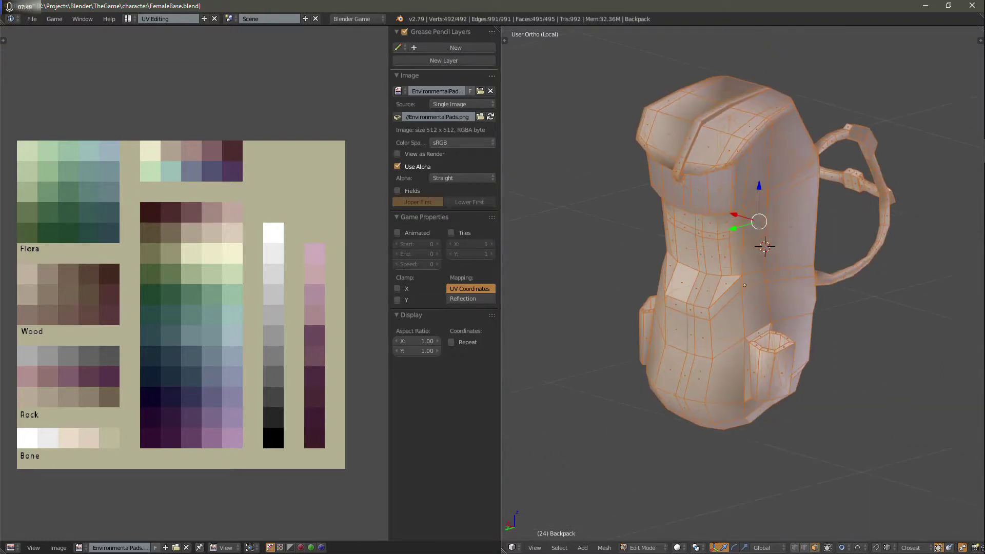
left_click(828, 547)
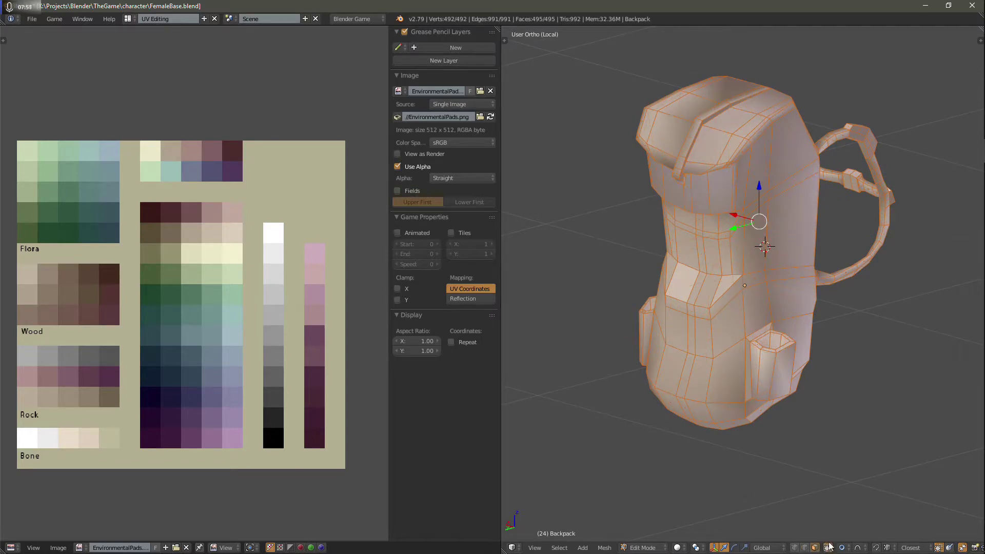
middle_click_drag(745, 285, 746, 283)
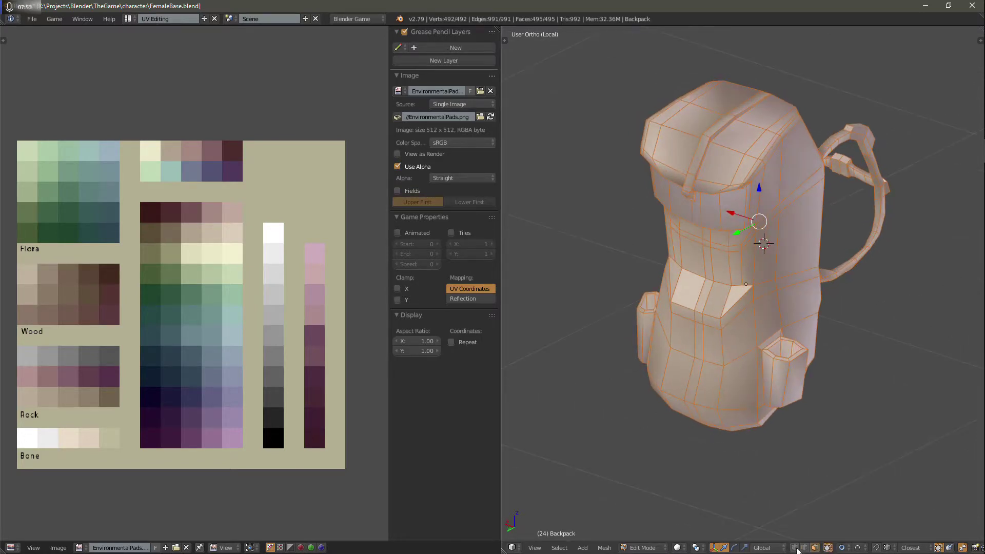
middle_click_drag(750, 319, 791, 307)
key("a")
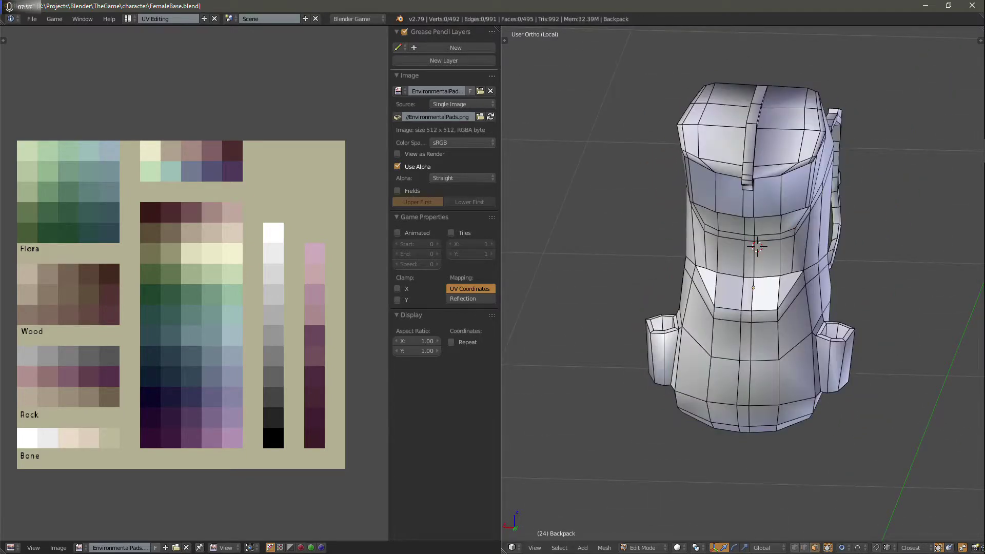
mouse_move(734, 290)
left_mouse_down()
mouse_move(714, 284)
mouse_move(745, 296)
mouse_move(780, 291)
left_mouse_up()
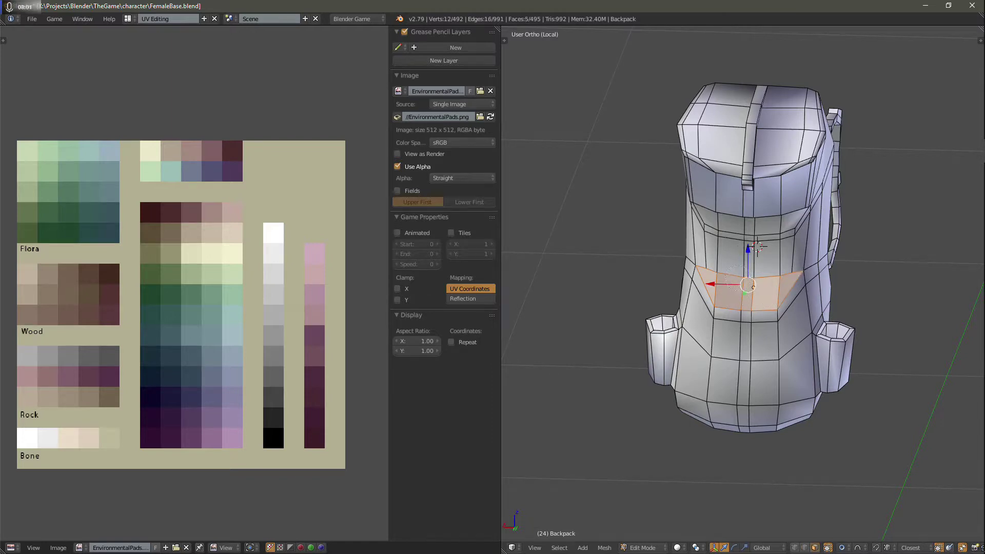
right_click(896, 304)
Add the top rim loops and the underside faces of both side pockets to the selection.
scroll(743, 283, "up", 2)
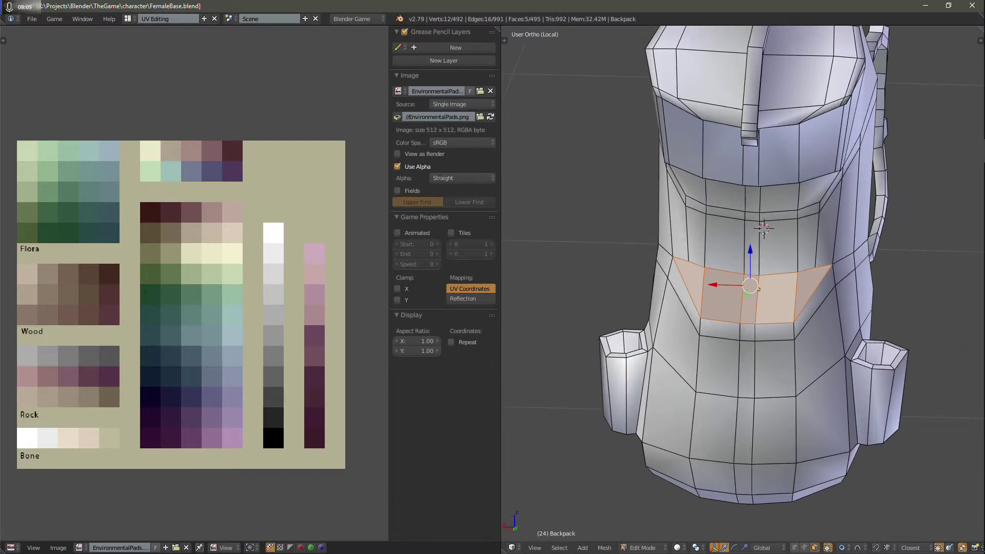
right_click(643, 351, "alt+shift")
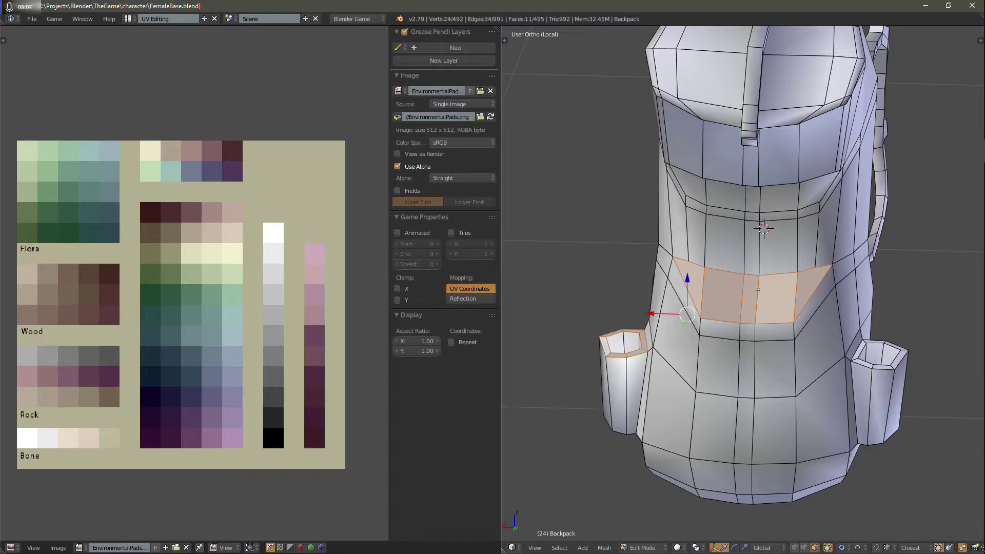
right_click(875, 367, "alt+shift")
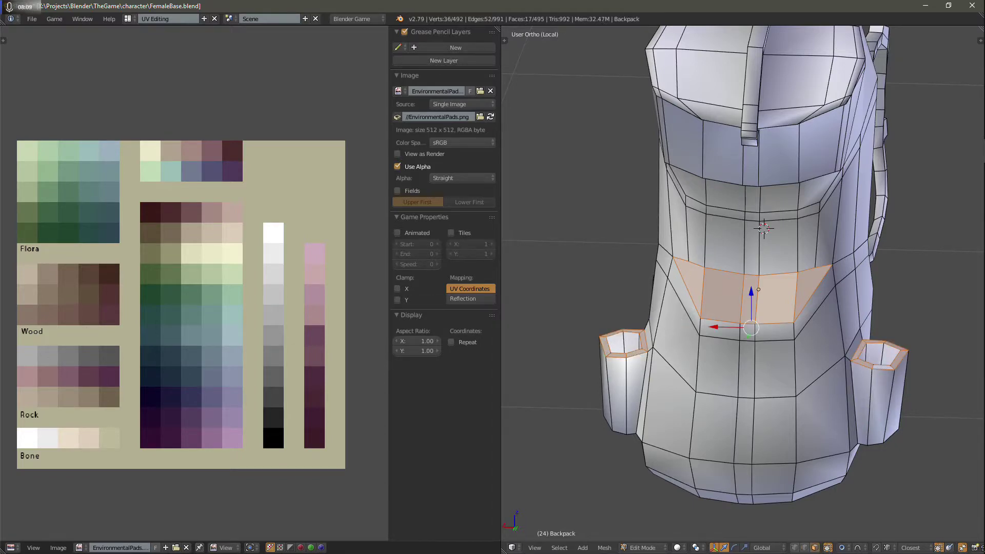
middle_click_drag(801, 375, 870, 123)
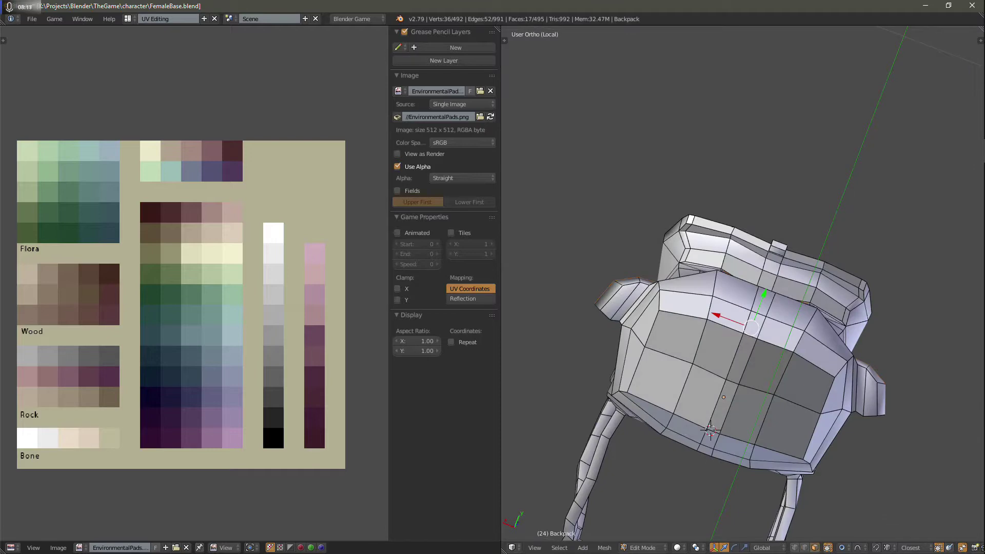
right_click(620, 300, "shift")
right_click(632, 303, "shift")
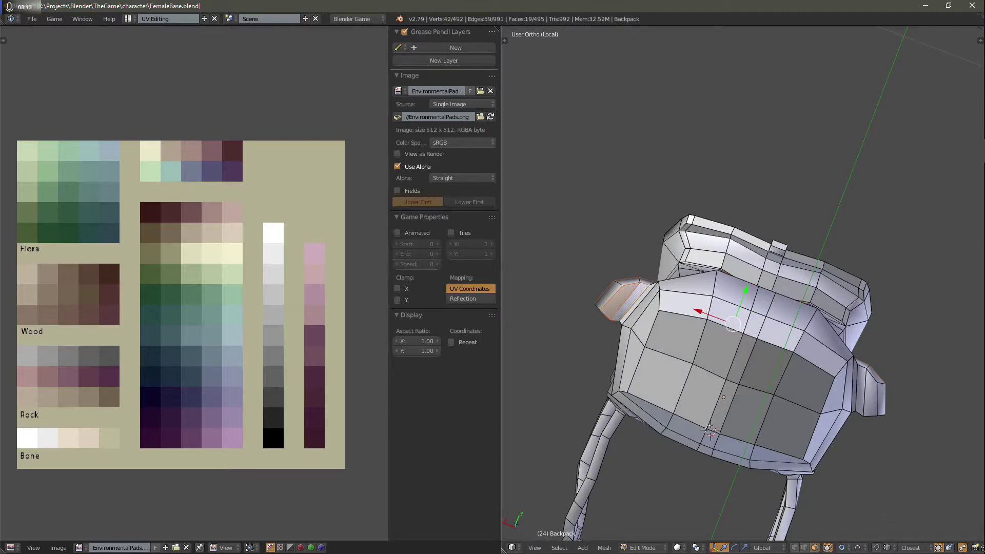
right_click(871, 395, "shift")
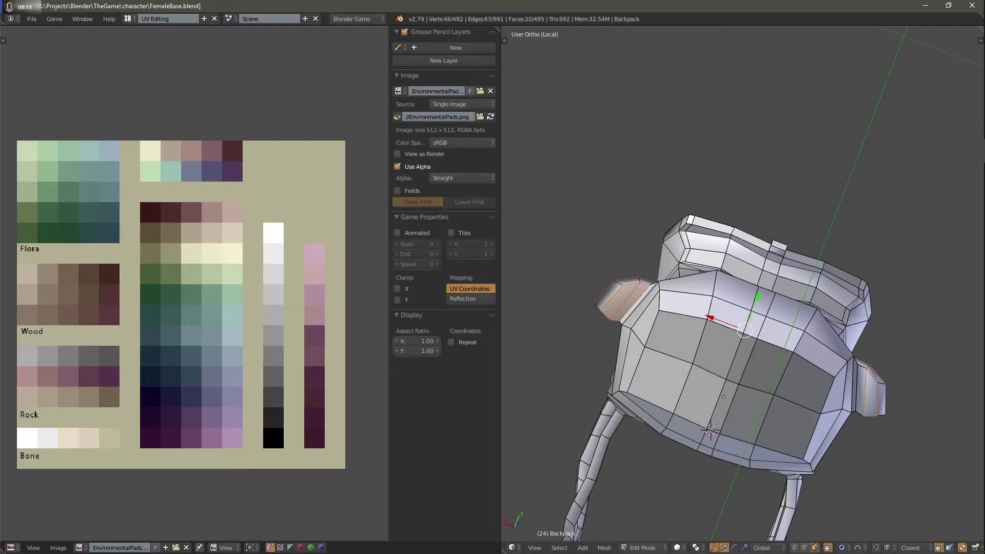
right_click(861, 393, "shift")
Add the faces covering the backpack's base and its surrounding lower edge to the selection with circle select.
middle_click_drag(842, 375, 954, 446)
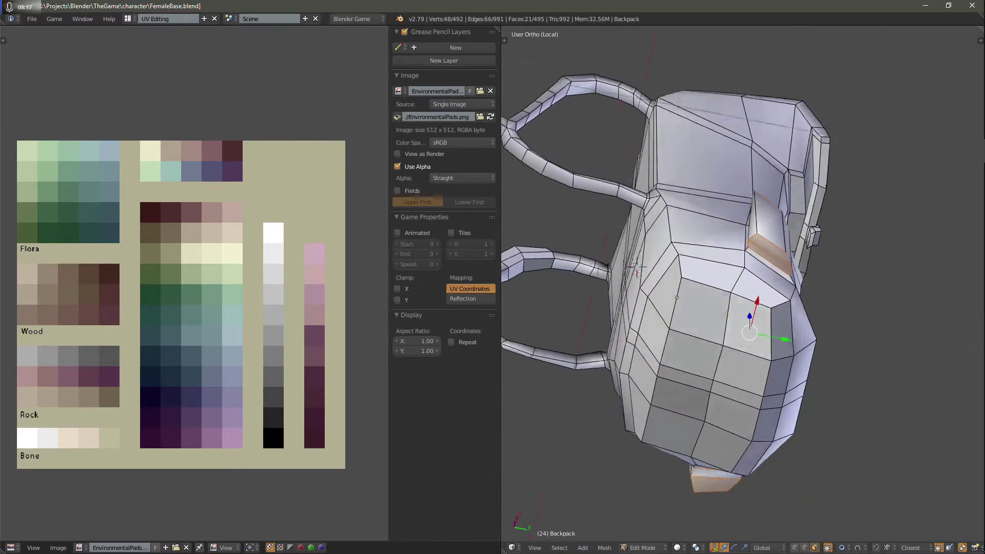
middle_click_drag(677, 297, 685, 298)
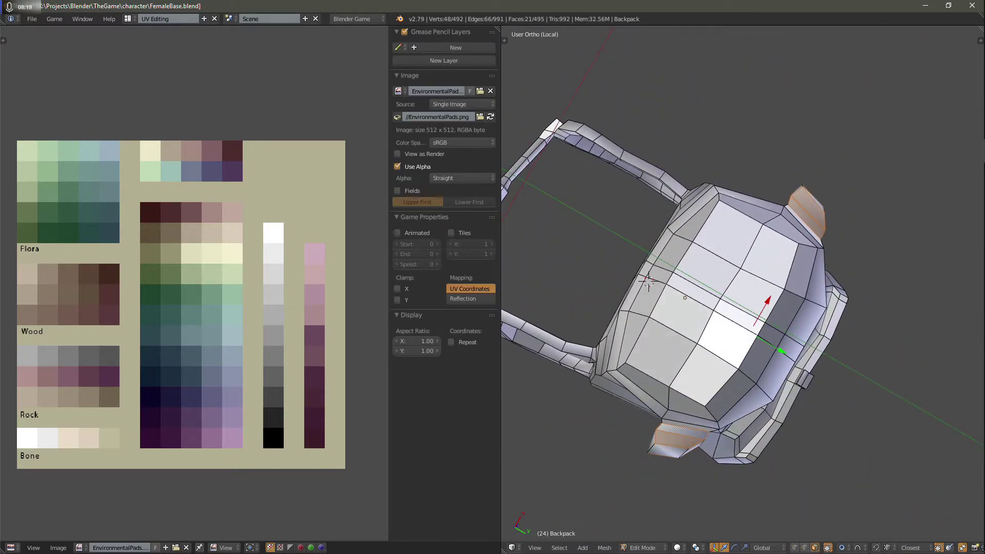
mouse_move(716, 306)
left_mouse_down()
mouse_move(753, 262)
mouse_move(715, 277)
mouse_move(693, 354)
mouse_move(639, 308)
mouse_move(667, 259)
mouse_move(704, 244)
mouse_move(795, 233)
mouse_move(781, 261)
left_mouse_up()
mouse_move(761, 299)
left_mouse_down()
mouse_move(779, 311)
mouse_move(745, 339)
mouse_move(718, 329)
left_mouse_up()
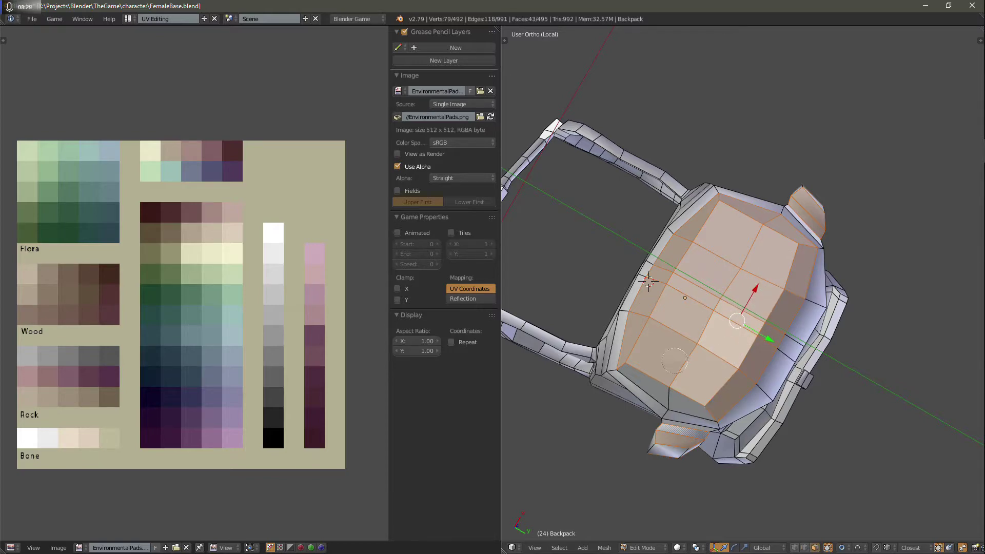
left_click_drag(675, 360, 681, 385)
Add the full downward-facing strip of faces beneath the upper front section, below the lid, to the selection.
middle_click_drag(714, 334, 518, 364)
middle_click_drag(667, 288, 775, 327, "shift")
scroll(580, 339, "up", 5)
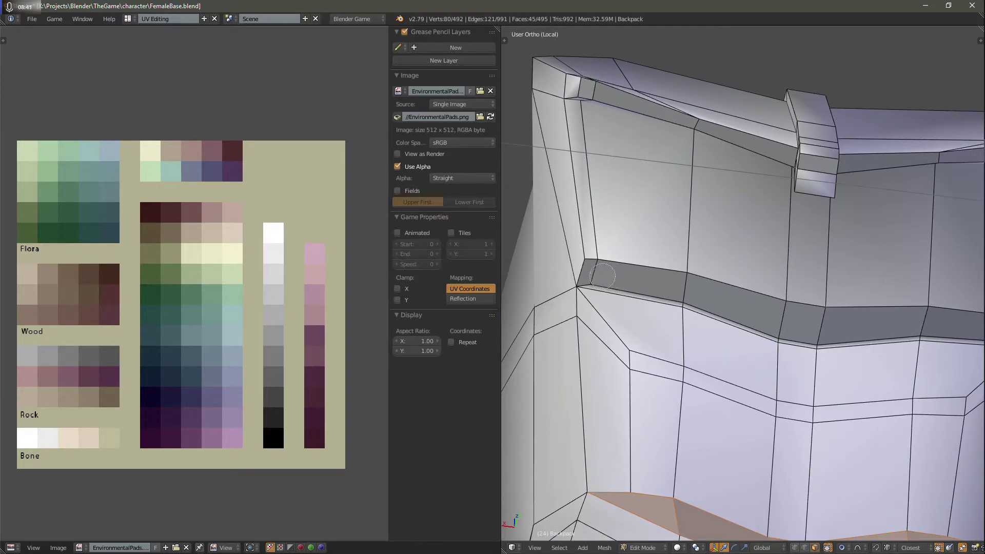
right_click(610, 277, "shift")
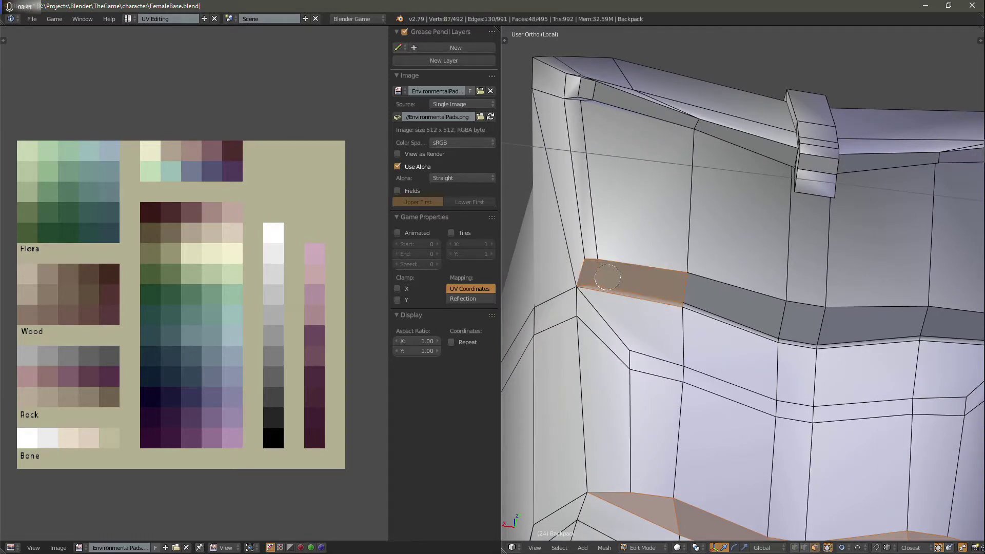
right_click(792, 323, "ctrl")
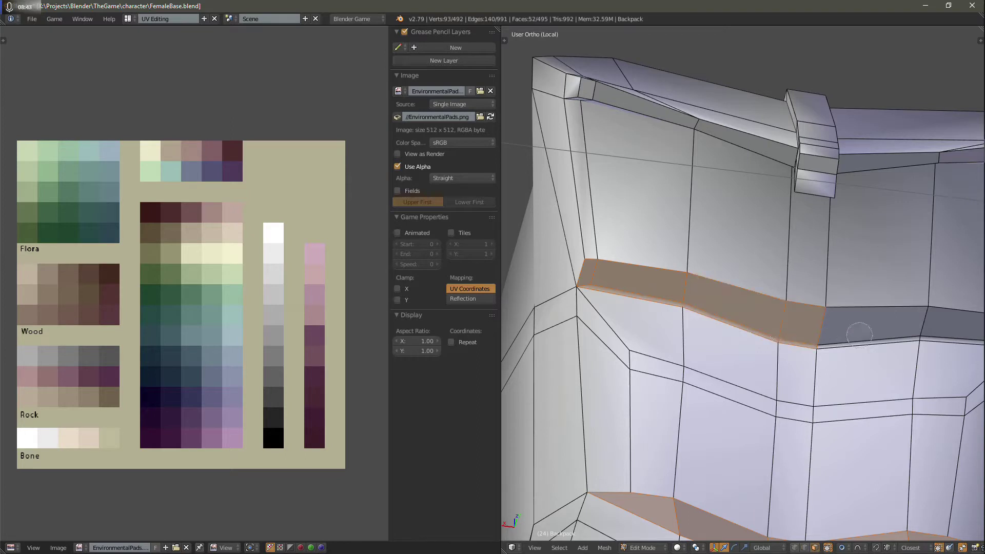
right_click(922, 326, "ctrl")
right_click(893, 319)
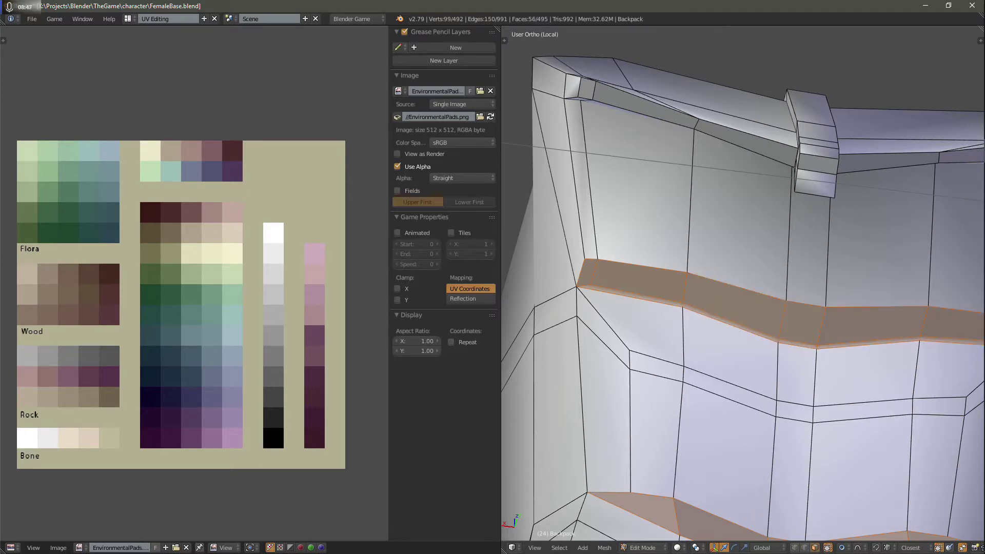
middle_click_drag(890, 319, 740, 295, "shift")
right_click(868, 309, "shift")
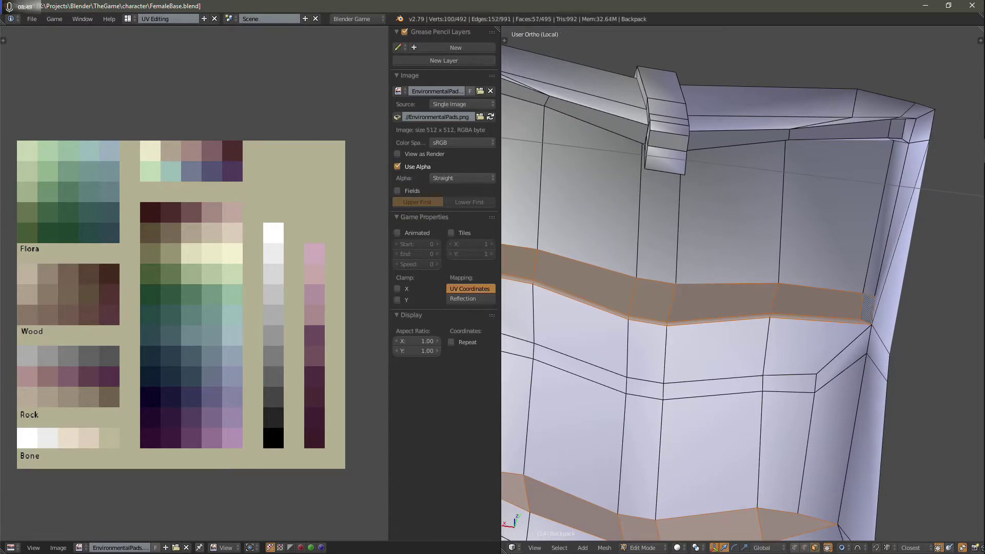
Add the underside faces along the front lid flap's lower rim to the selection.
middle_click_drag(862, 310, 953, 501)
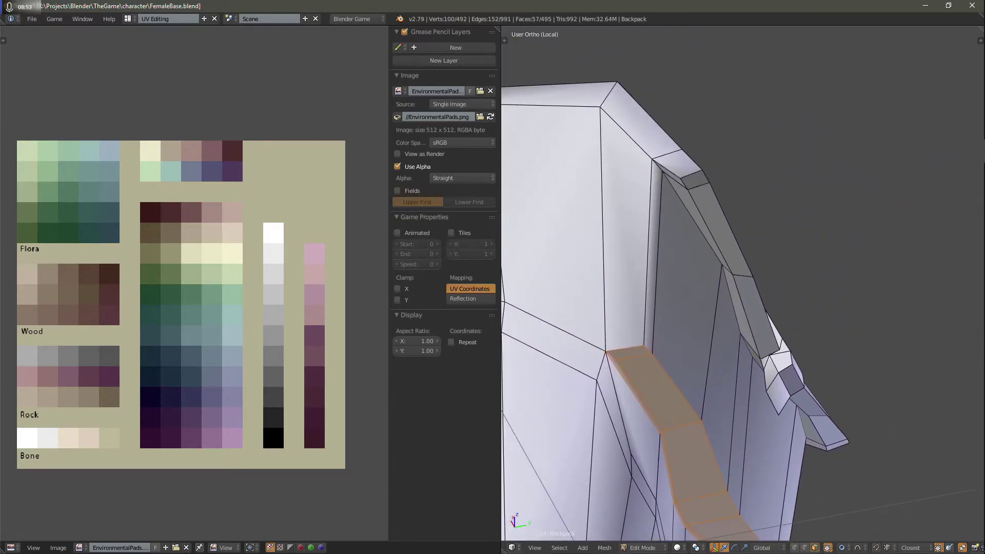
right_click(697, 180, "shift")
right_click(713, 212, "shift")
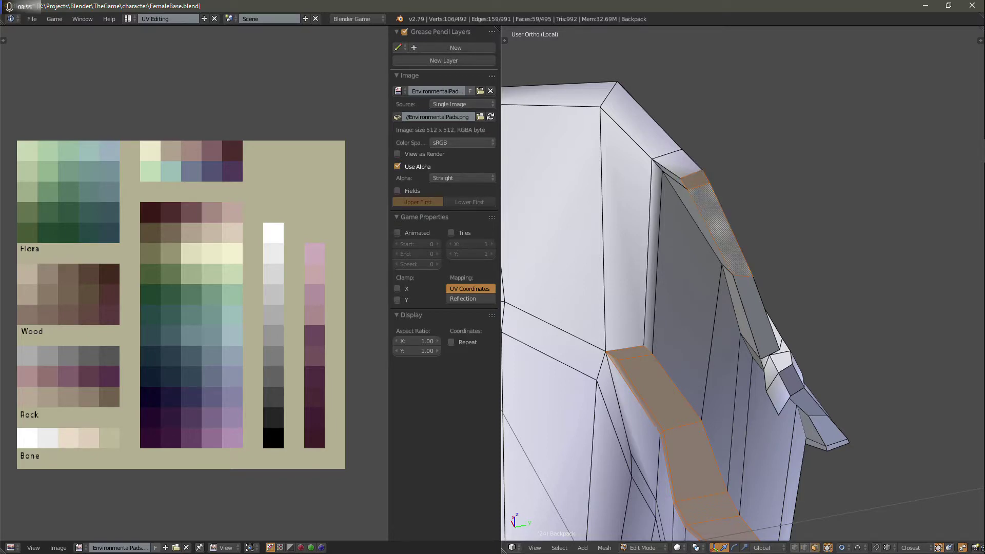
right_click(757, 317, "shift")
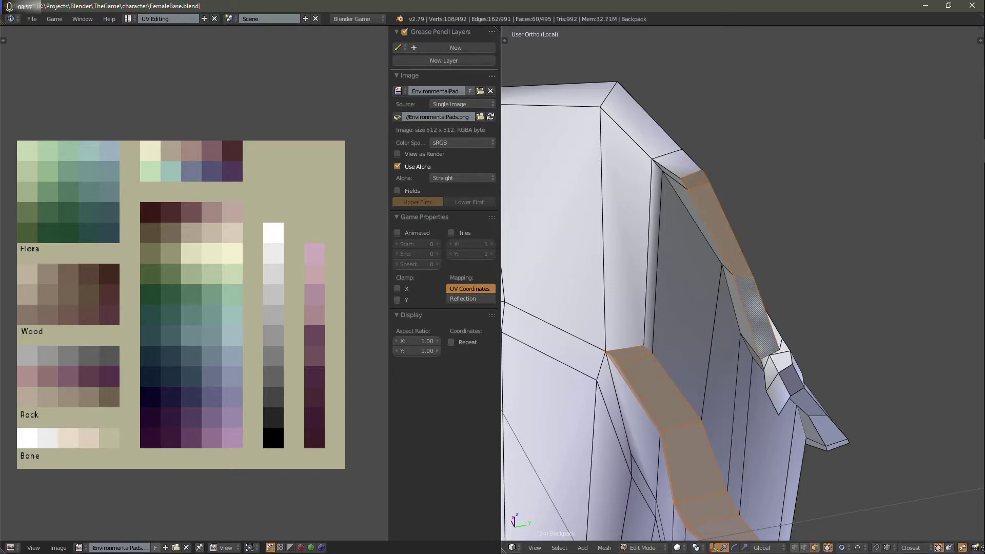
right_click(809, 403, "shift")
right_click(827, 430, "shift")
right_click(837, 446, "shift")
Add the face loops of the chest strap's central buckle, including its tapered ends, to the selection.
middle_click_drag(838, 446, 719, 493)
middle_click_drag(734, 308, 734, 375, "ctrl")
middle_click_drag(632, 275, 582, 278)
middle_click_drag(831, 277, 484, 236)
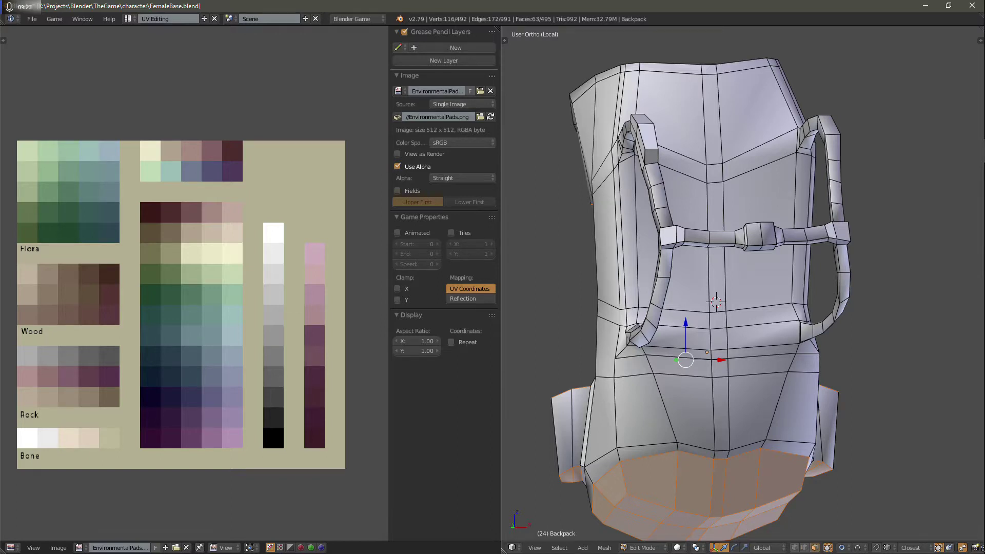
right_click(753, 246, "alt+shift")
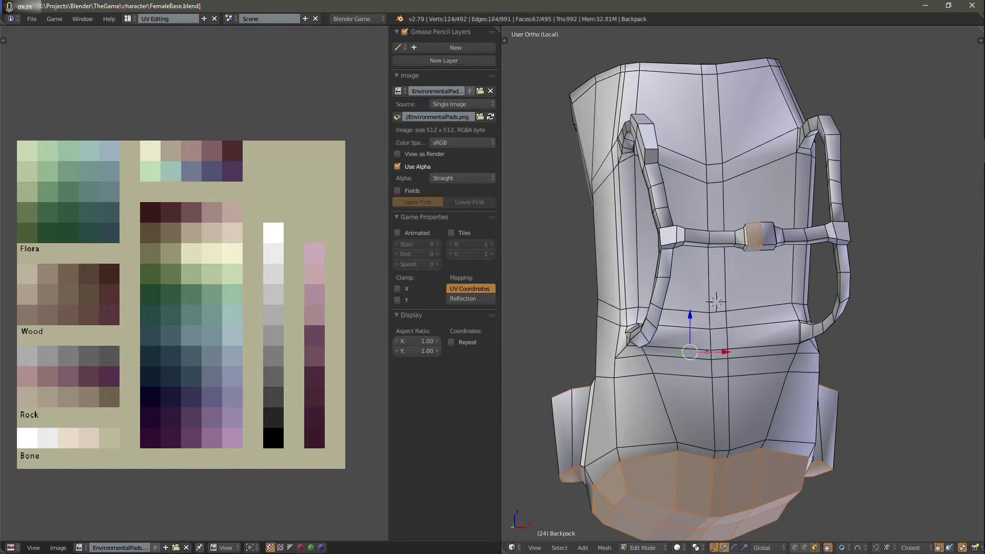
right_click(768, 246, "alt+shift")
right_click(740, 245, "alt+shift")
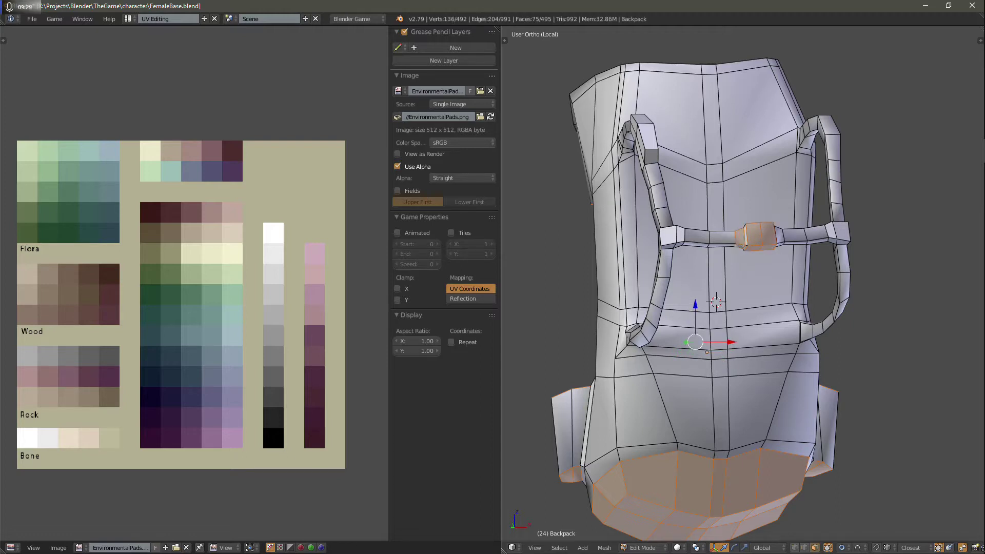
right_click(745, 246, "alt+shift")
right_click(742, 247, "alt+shift")
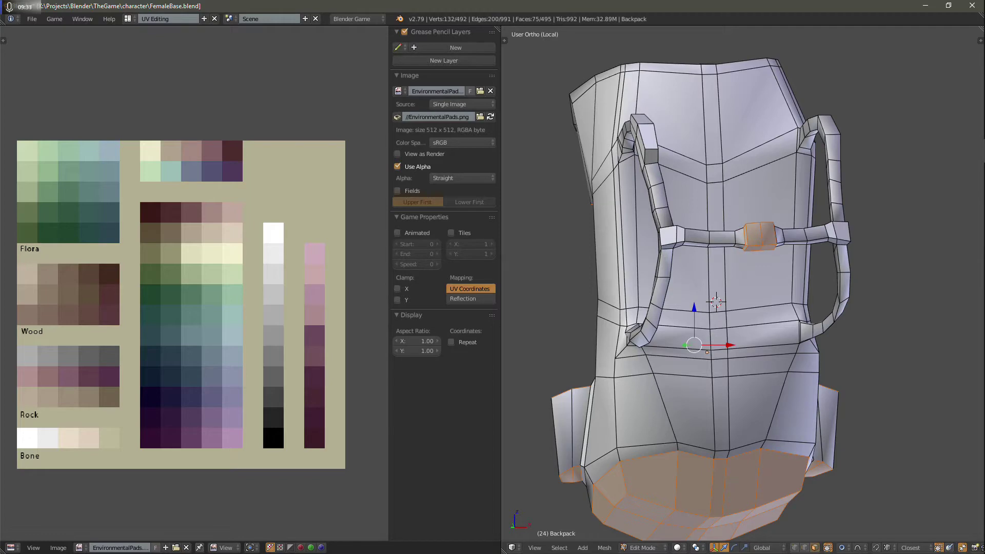
middle_click_drag(742, 247, 697, 249)
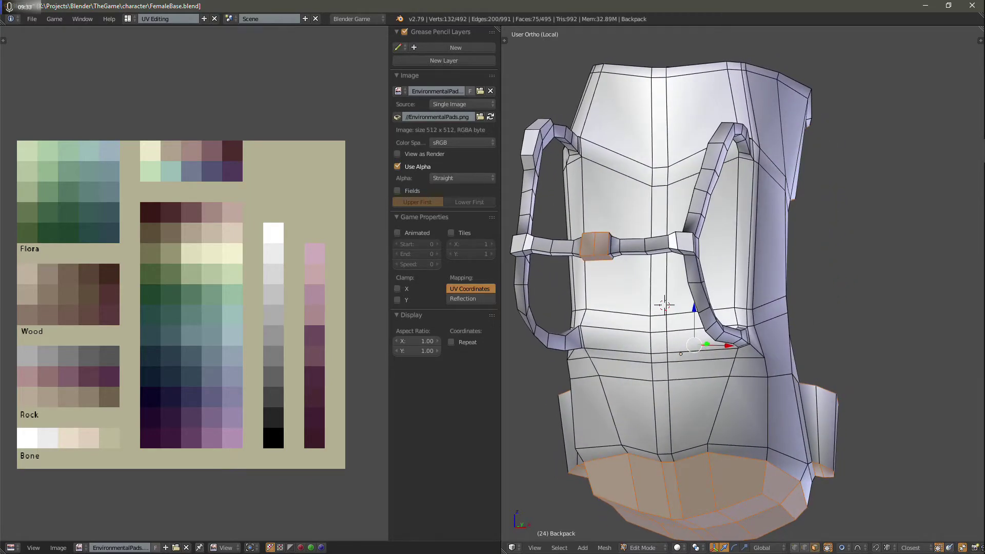
right_click(613, 246, "alt+shift")
right_click(617, 247, "alt+shift")
middle_click_drag(618, 247, 669, 252)
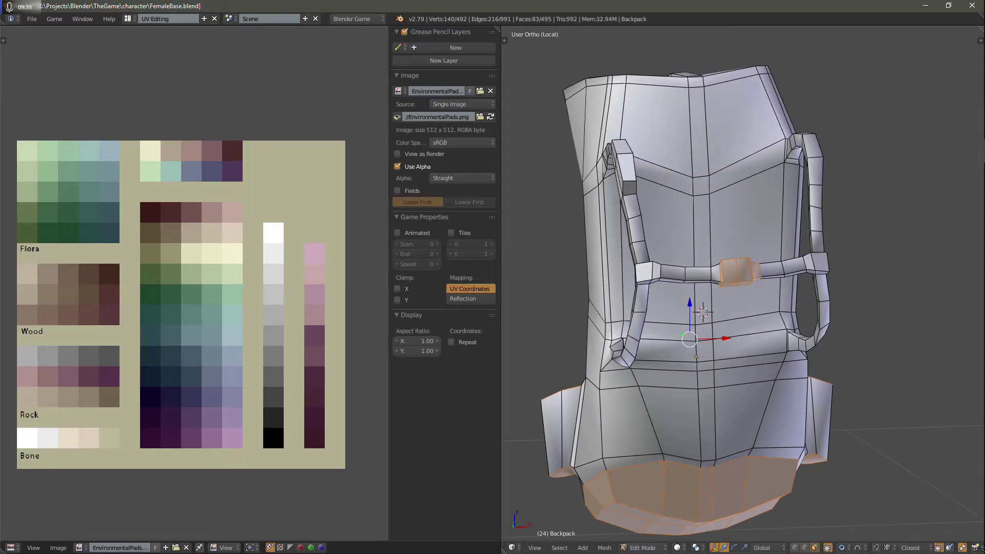
right_click(716, 281, "alt+shift")
Add the front and lower faces of the connector blocks at both ends of the chest strap to the selection.
right_click(645, 272, "shift")
right_click(656, 272, "shift")
right_click(653, 282, "shift")
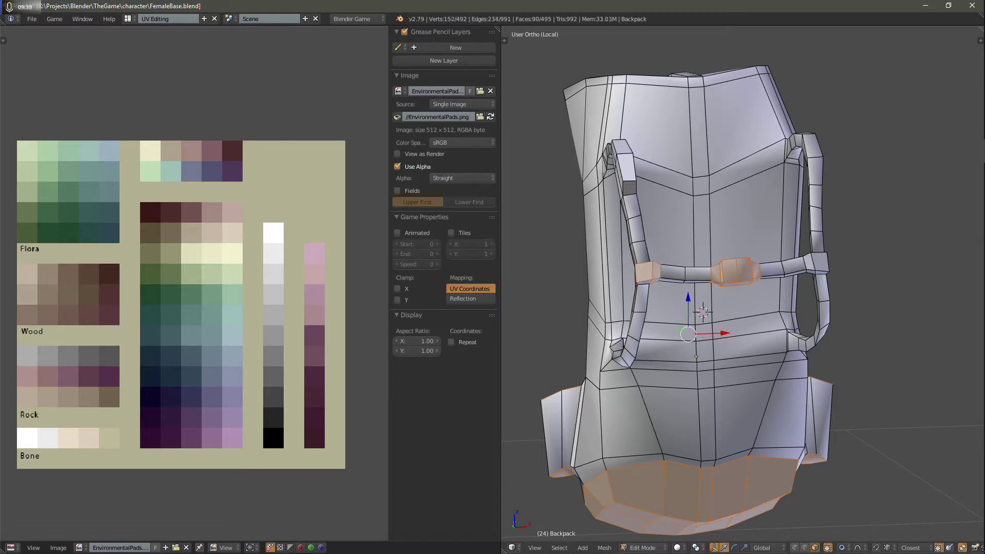
right_click(645, 282, "shift")
right_click(809, 263, "shift")
right_click(820, 263, "shift")
right_click(821, 273, "shift")
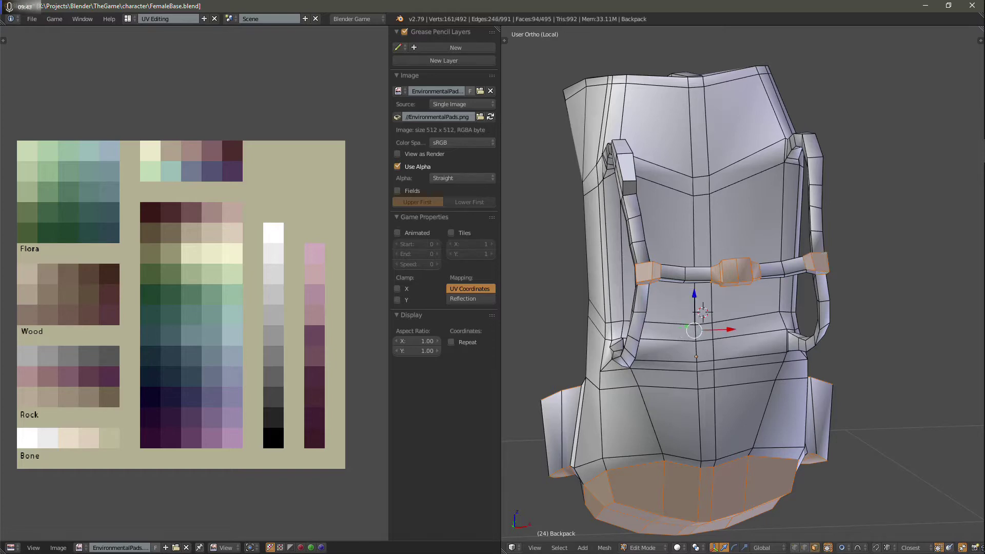
right_click(809, 271, "shift")
Add the upper and remaining side faces of the chest strap's connector blocks to the selection.
middle_click_drag(810, 271, 795, 382)
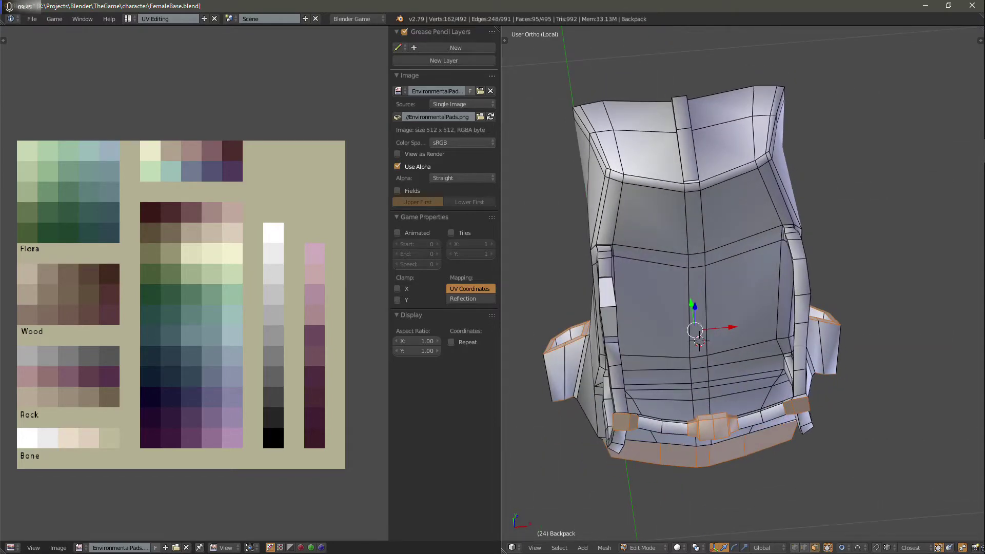
right_click(797, 400, "shift")
right_click(800, 399, "shift")
right_click(806, 405, "shift")
middle_click_drag(805, 404, 539, 420)
right_click(797, 434, "shift")
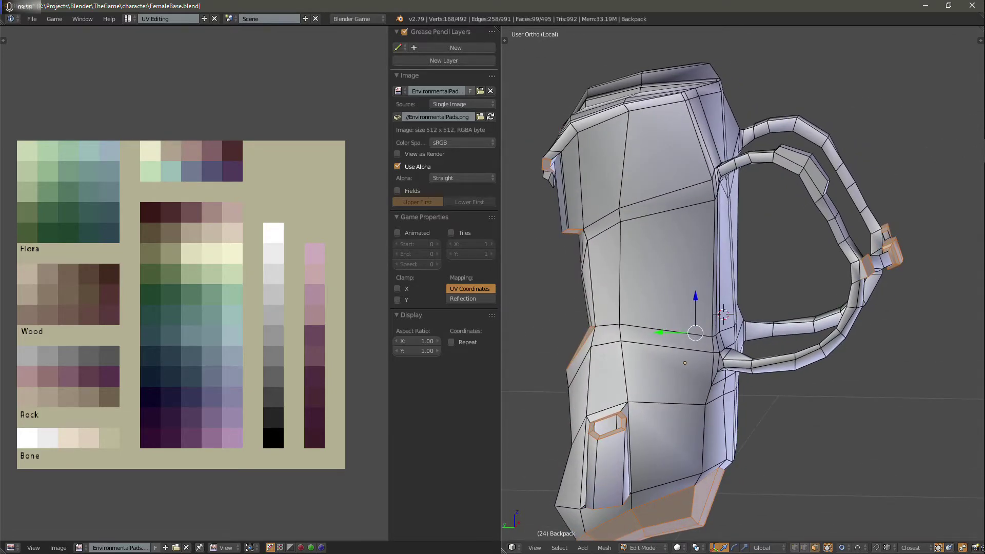
Add the faces of the thicker pad section near the top of one shoulder strap to the selection.
right_click(792, 158, "shift")
right_click(816, 174, "shift")
right_click(821, 168, "shift")
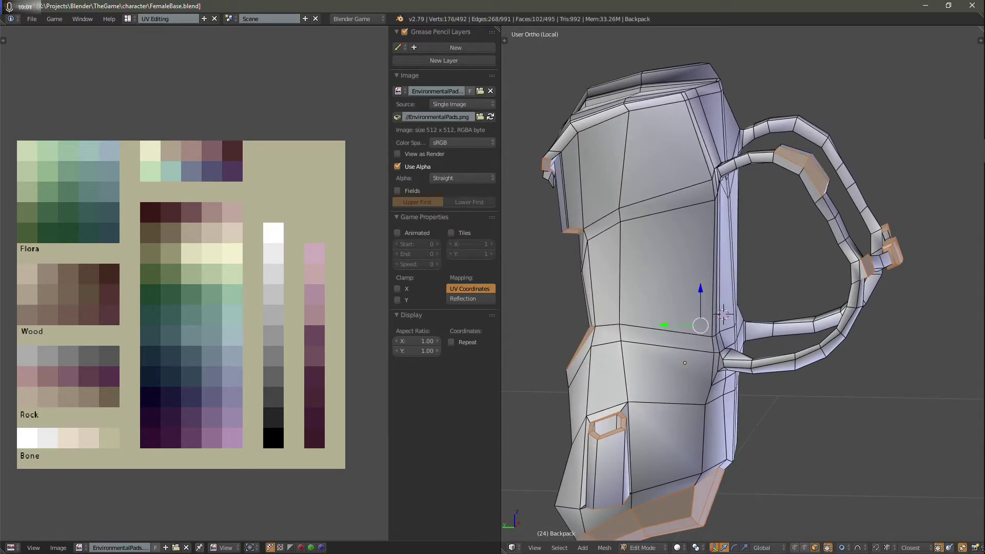
right_click(797, 150, "shift")
middle_click_drag(796, 154, 701, 158)
right_click(577, 154, "shift")
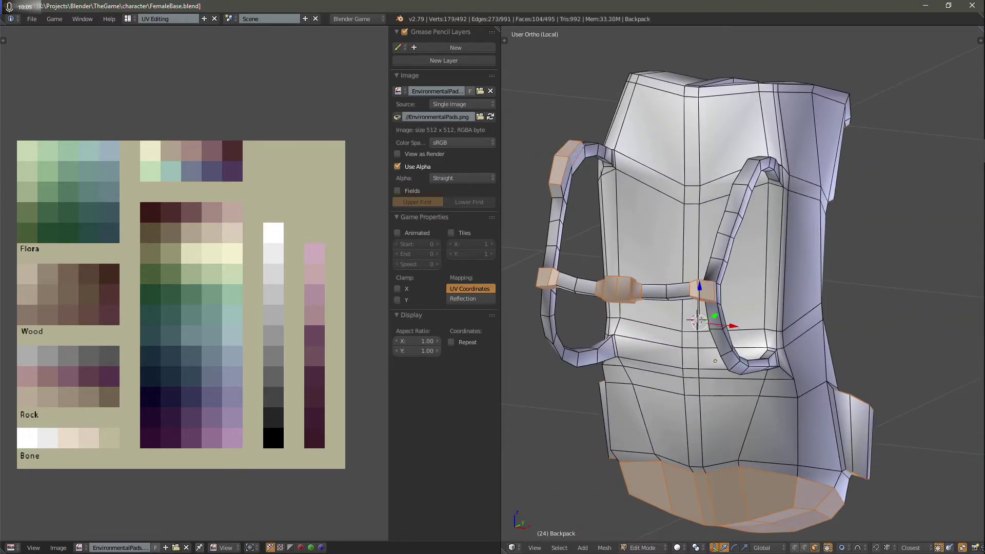
Add the remaining faces of the shoulder strap's upper pad section and the rim loop of the backpack's lid to the selection.
right_click(566, 180, "shift")
right_click(561, 190, "shift")
middle_click_drag(562, 190, 458, 224)
middle_click_drag(831, 334, 744, 267)
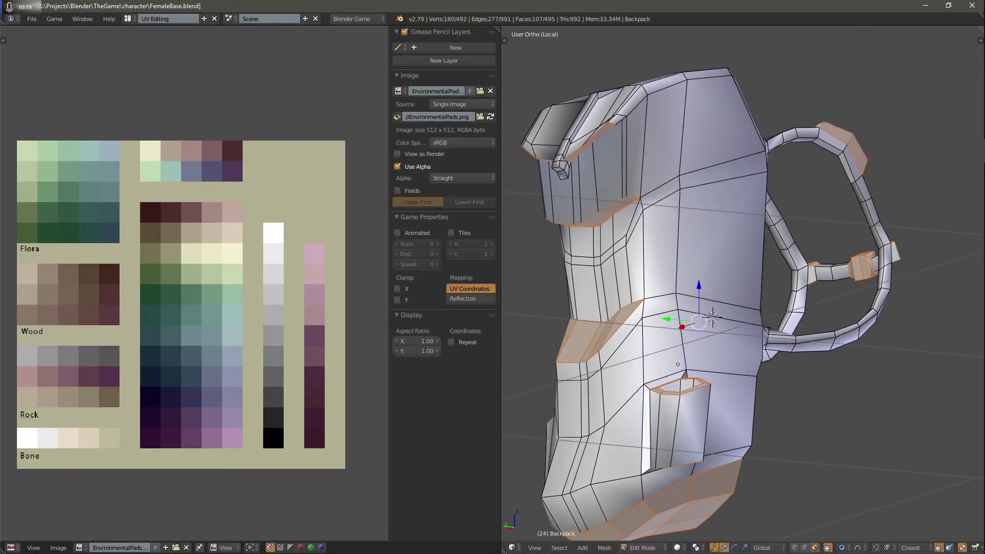
right_click(617, 119, "alt+shift")
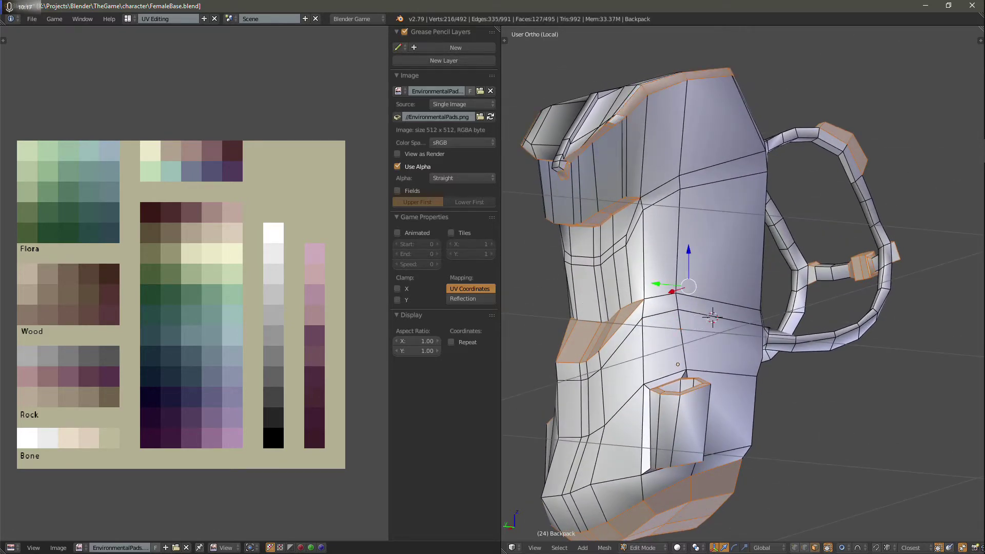
Remove the end faces of the lid's central fastening strap from the selection.
middle_click_drag(744, 267, 980, 274)
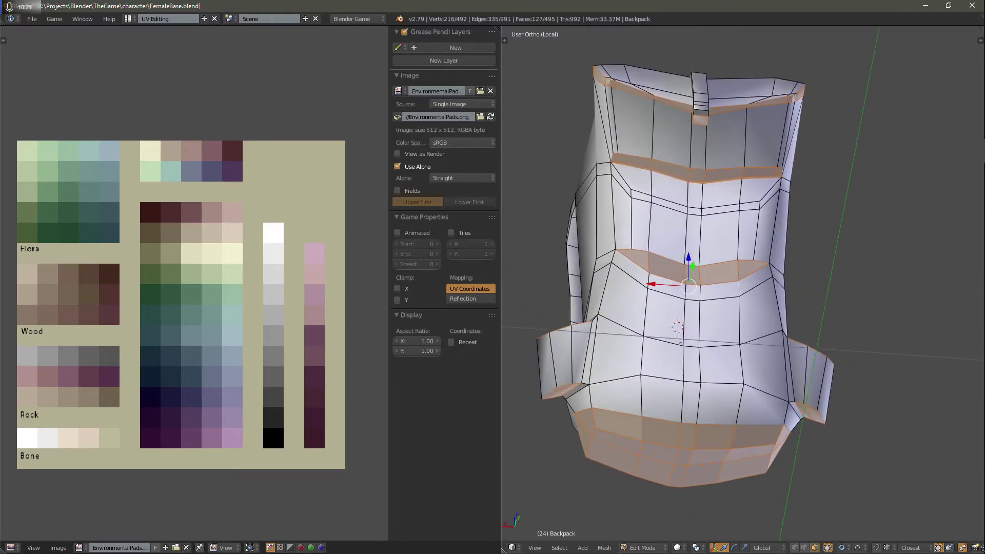
scroll(743, 283, "up", 2)
middle_click_drag(745, 206, 738, 487, "shift")
middle_click_drag(738, 437, 787, 447)
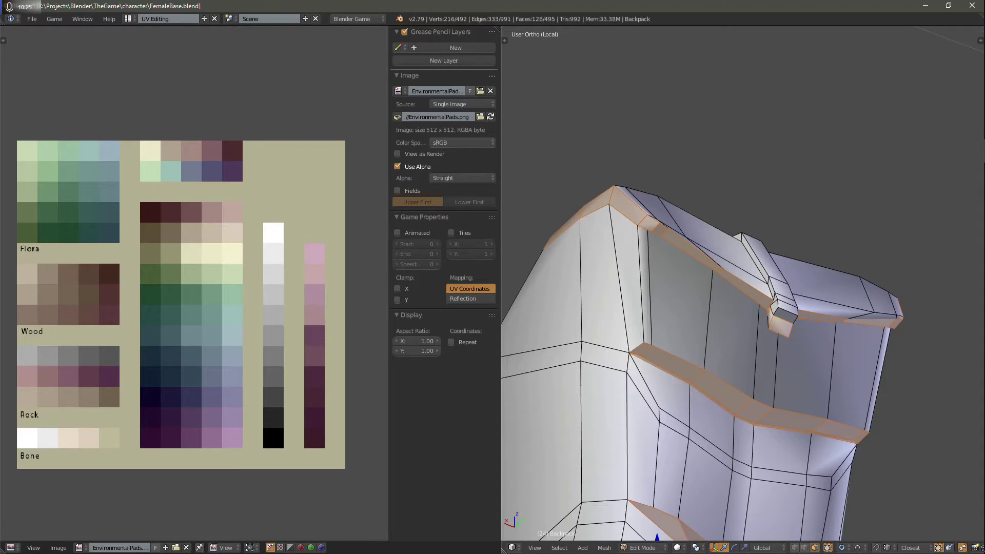
right_click(780, 327, "shift")
middle_click_drag(783, 328, 699, 324)
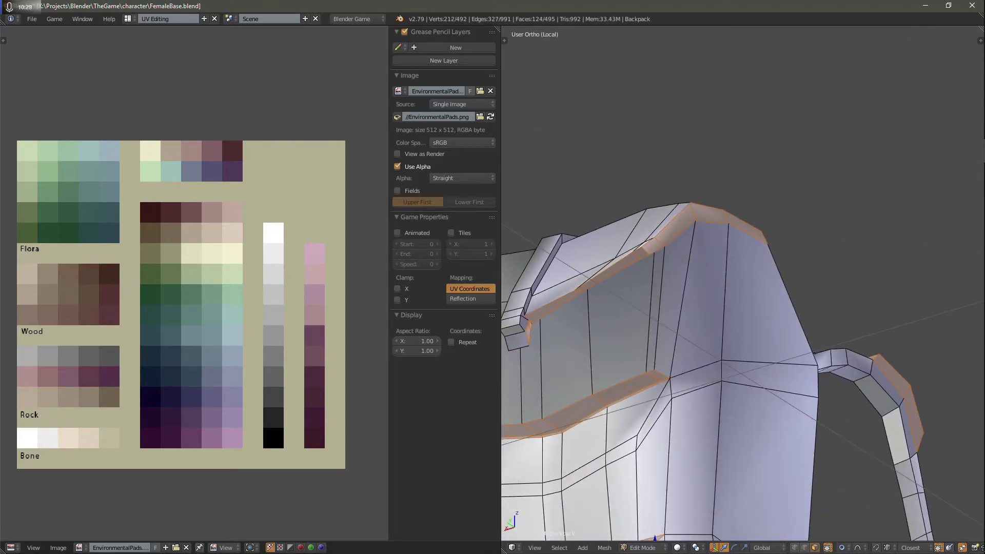
right_click(528, 335, "shift")
middle_click_drag(642, 329, 776, 339)
scroll(710, 353, "down", 3)
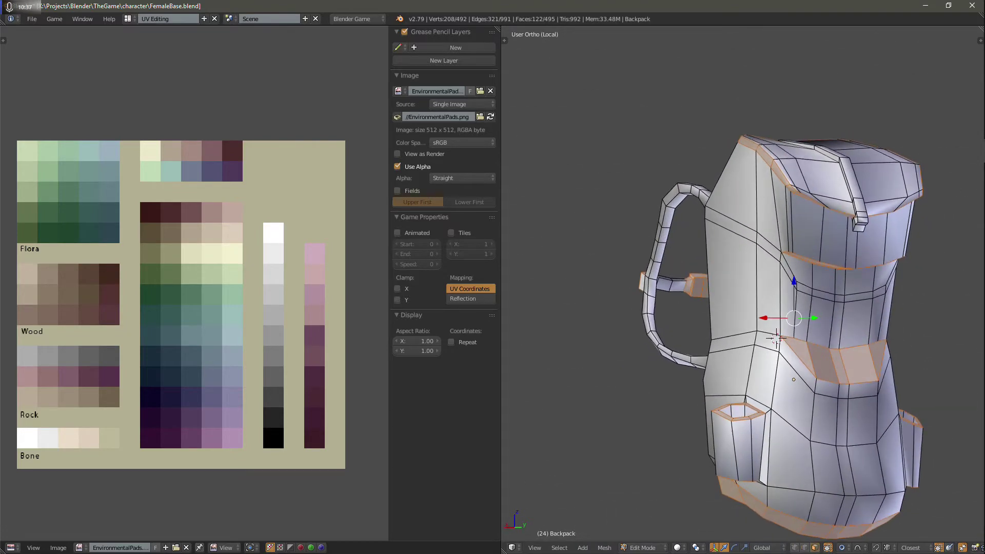
right_click(806, 289, "alt+shift")
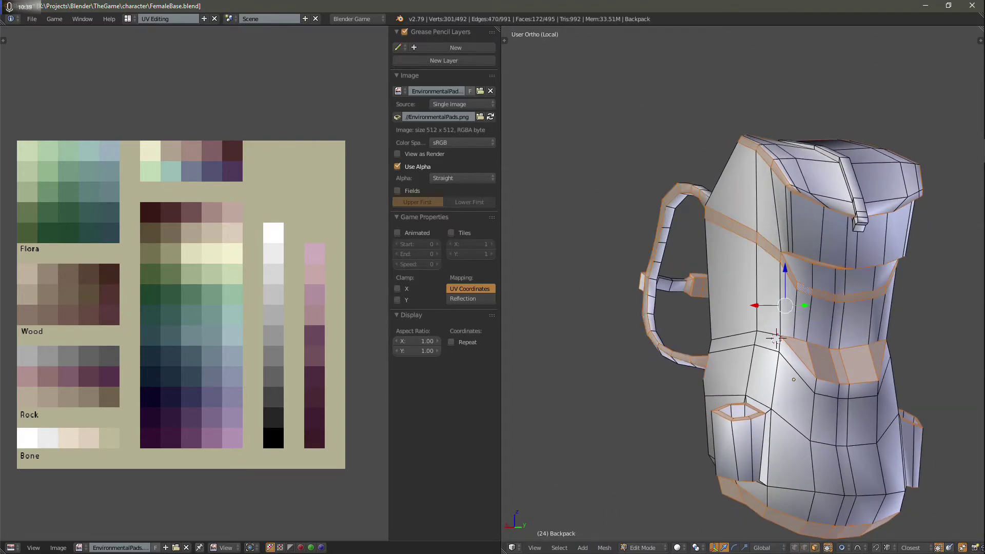
middle_click_drag(776, 339, 883, 329)
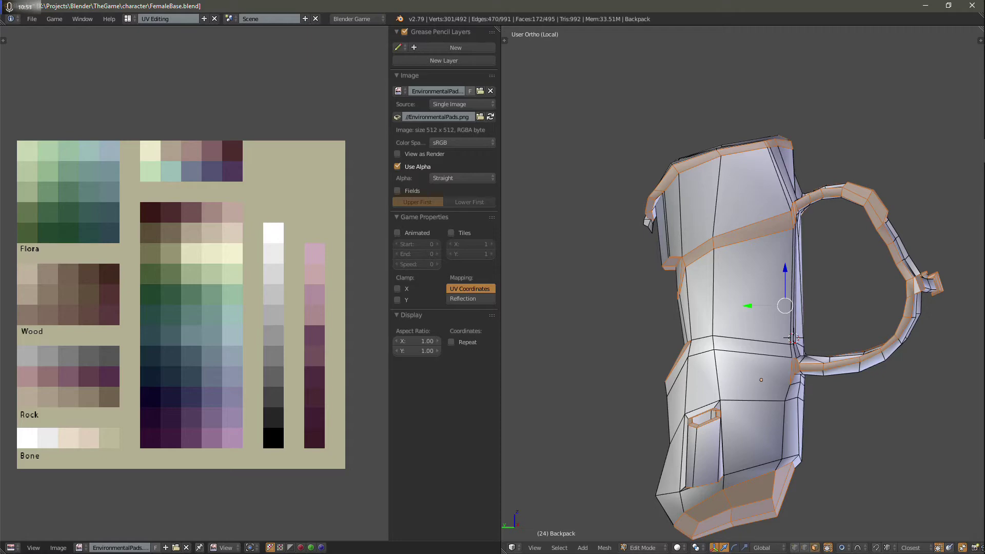
key("ctrl+z")
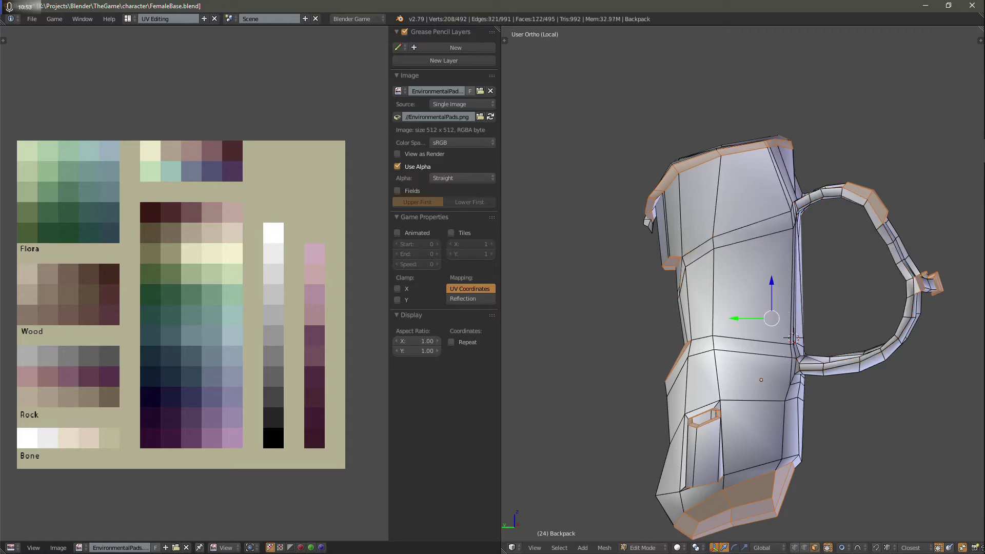
Add the faces of the narrow upper band along one side of the backpack to the selection.
right_click(753, 231, "shift")
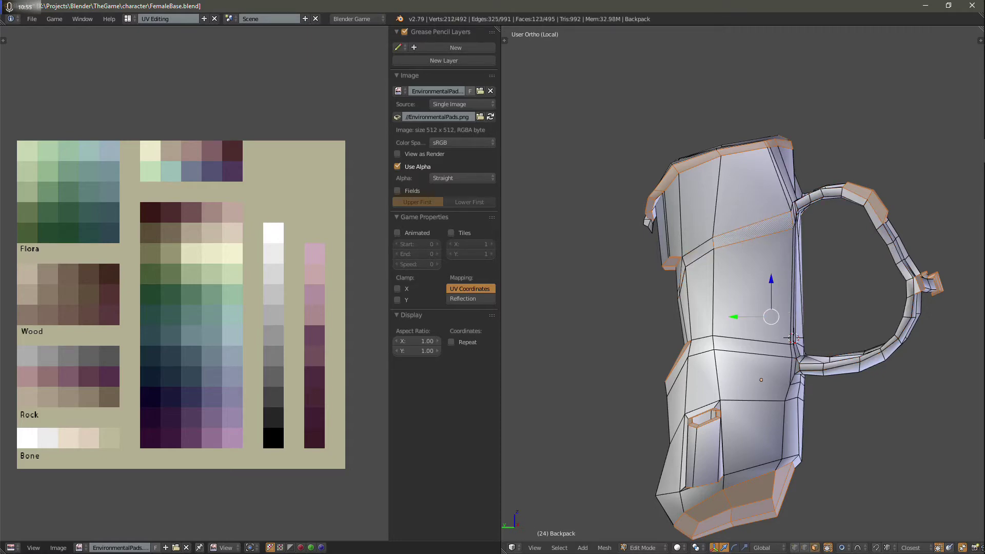
middle_click_drag(754, 231, 820, 230)
right_click(734, 234, "shift")
right_click(737, 259, "shift")
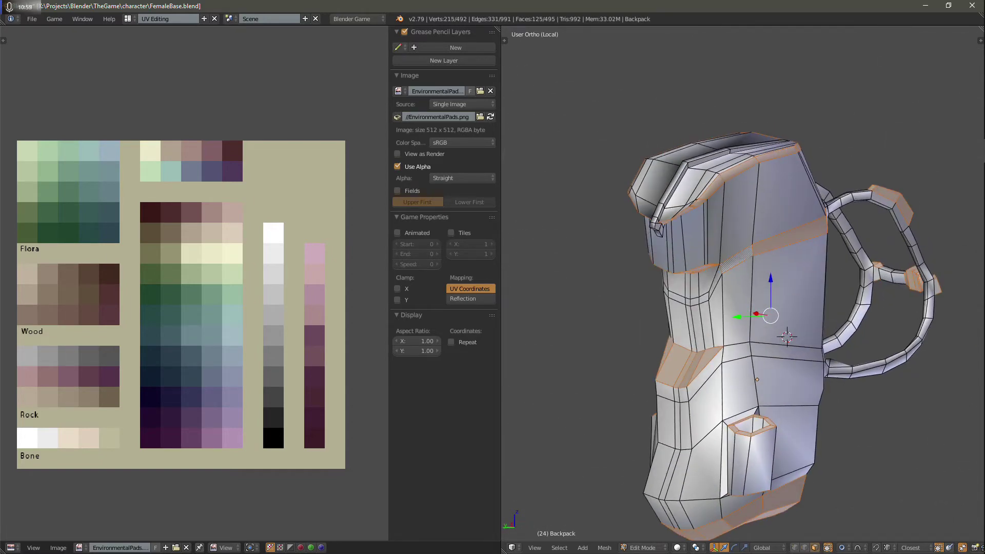
Continue the band selection around the corner and across the backpack's outer face, just below the upper pocket.
right_click(717, 282, "shift")
right_click(706, 296, "shift")
right_click(696, 299, "shift")
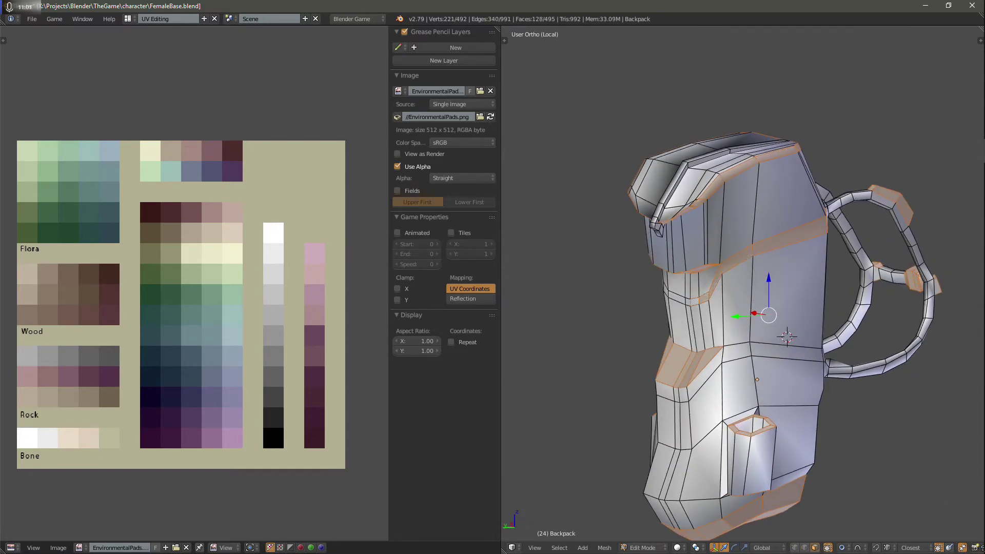
right_click(686, 299, "shift")
right_click(674, 297, "shift")
right_click(667, 293, "shift")
Add the band's corner and side faces on the opposite side of the backpack to the selection.
middle_click_drag(668, 293, 834, 299)
right_click(803, 292, "shift")
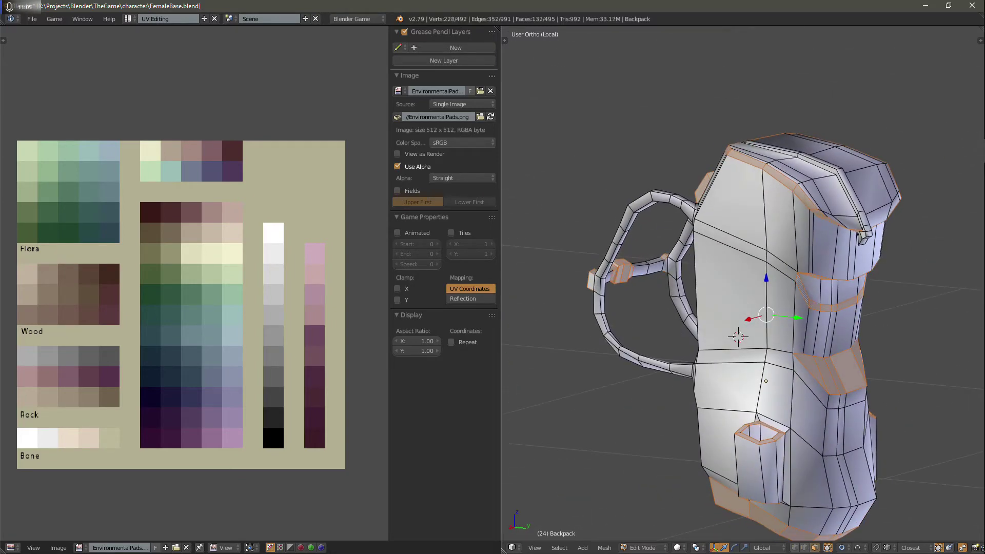
right_click(782, 267, "shift")
right_click(734, 243, "shift")
middle_click_drag(734, 243, 803, 246)
right_click(796, 264, "shift")
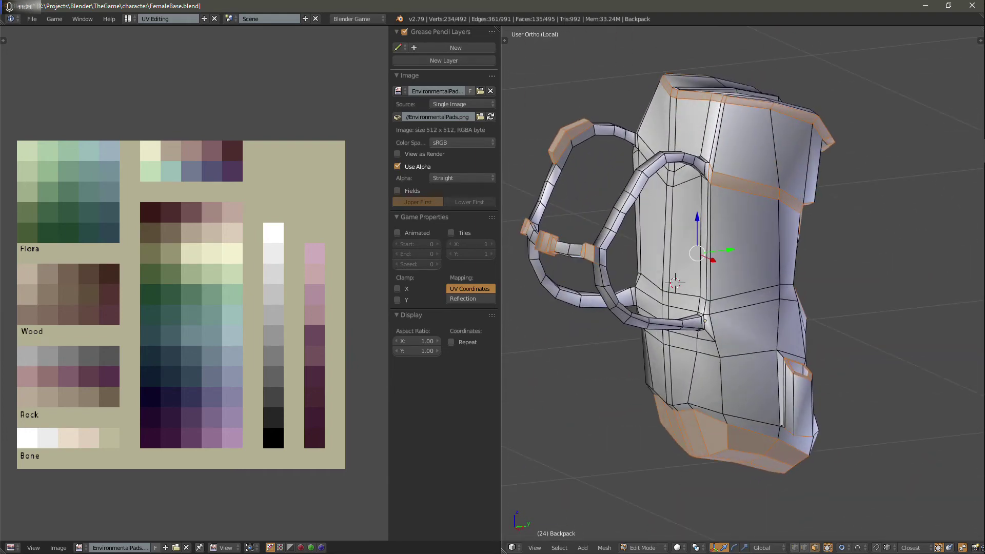
Reset the UVs of the selected accent faces and scale them down to about 0.05.
key("u")
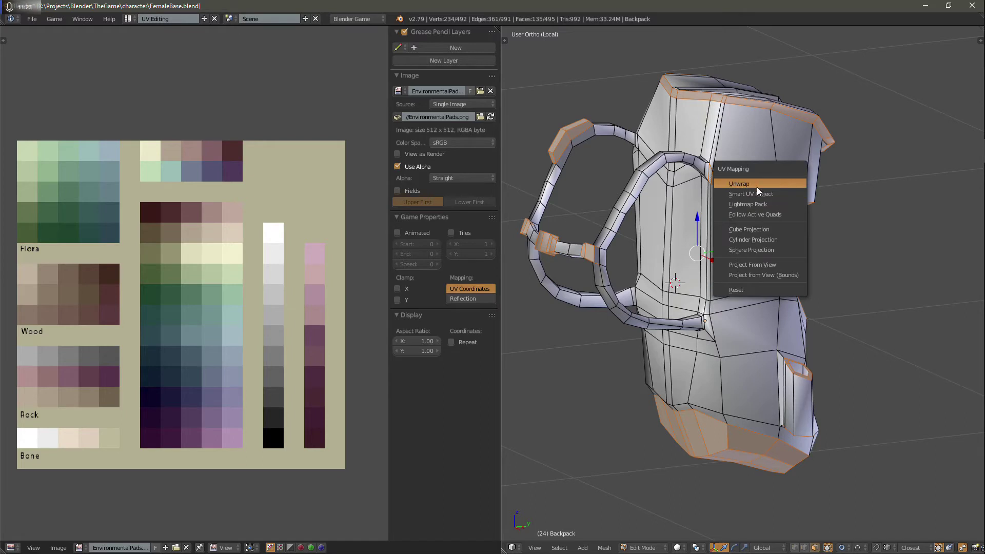
left_click(764, 290)
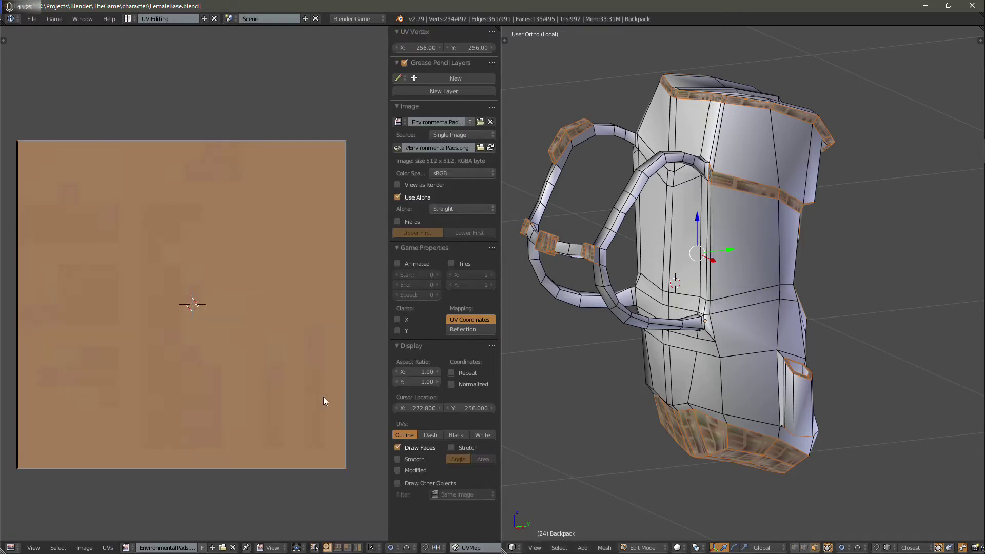
key("s")
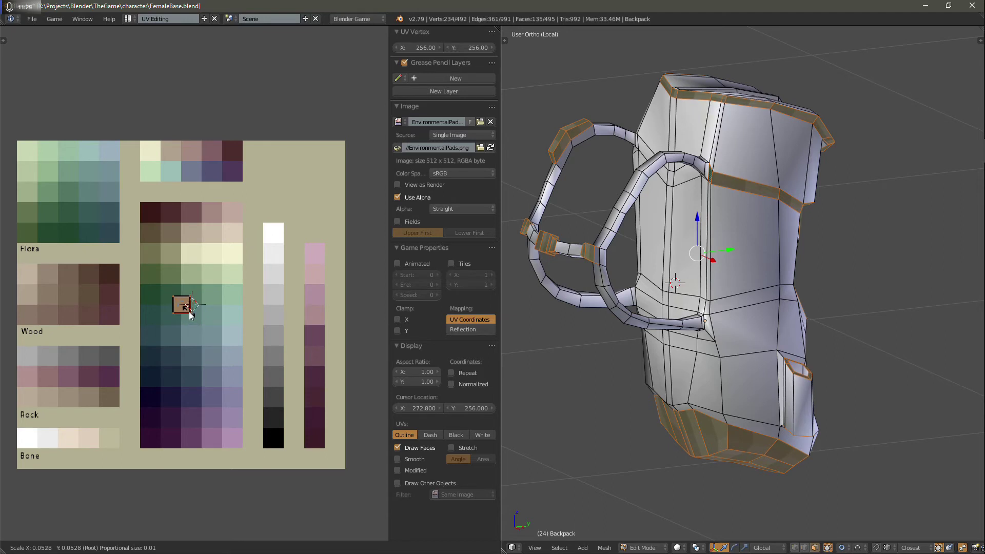
left_click(189, 325)
Move the accent faces' UVs onto the dark navy swatch in the palette's second column.
key("g")
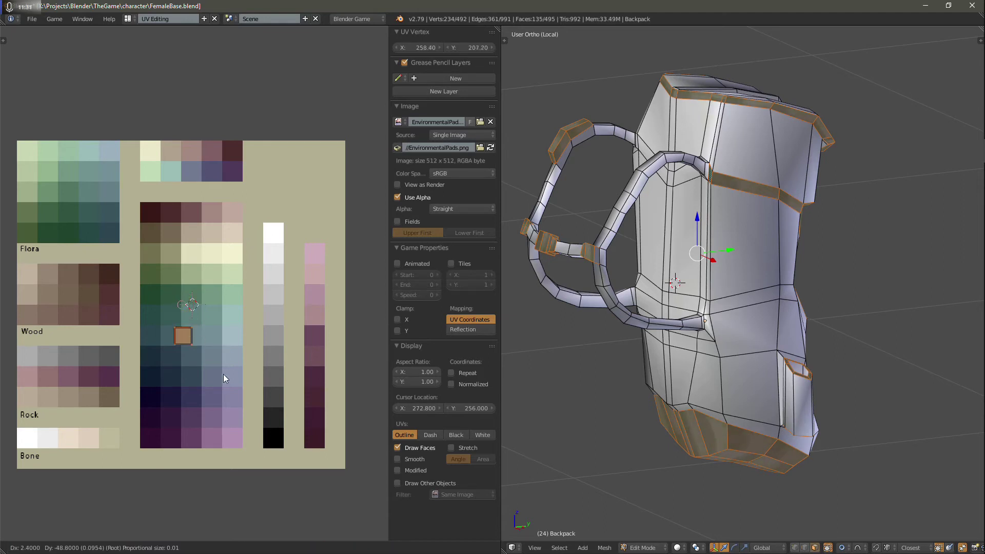
left_click(210, 395)
left_click(209, 395)
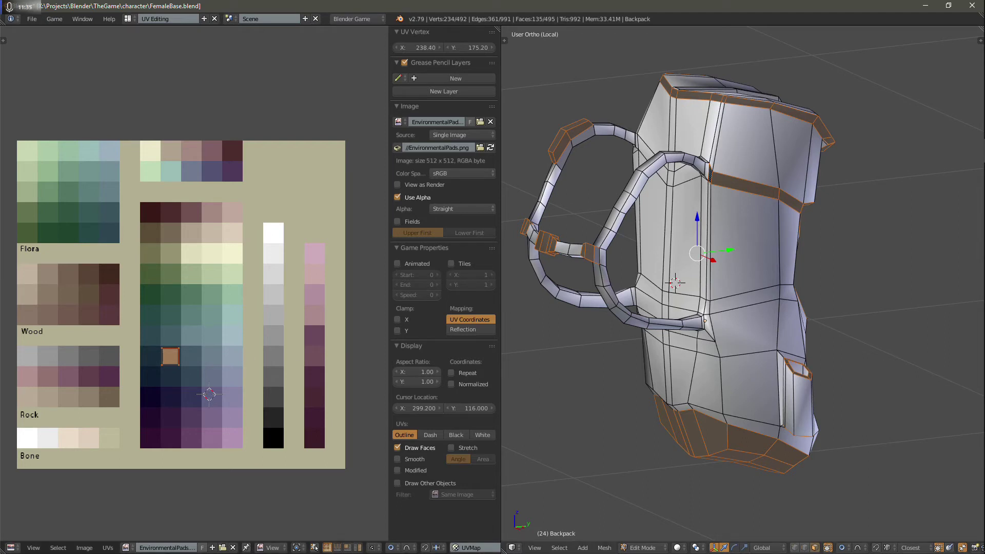
Invert the selection to the rest of the backpack and reset the UVs of those faces.
key("ctrl+i")
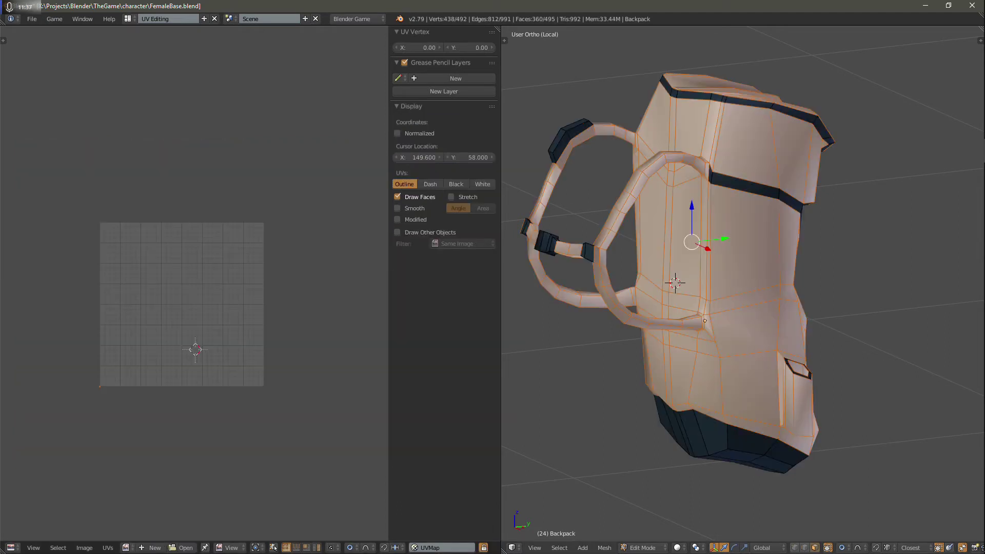
key("u")
left_click(761, 364)
key("u")
left_click(750, 376)
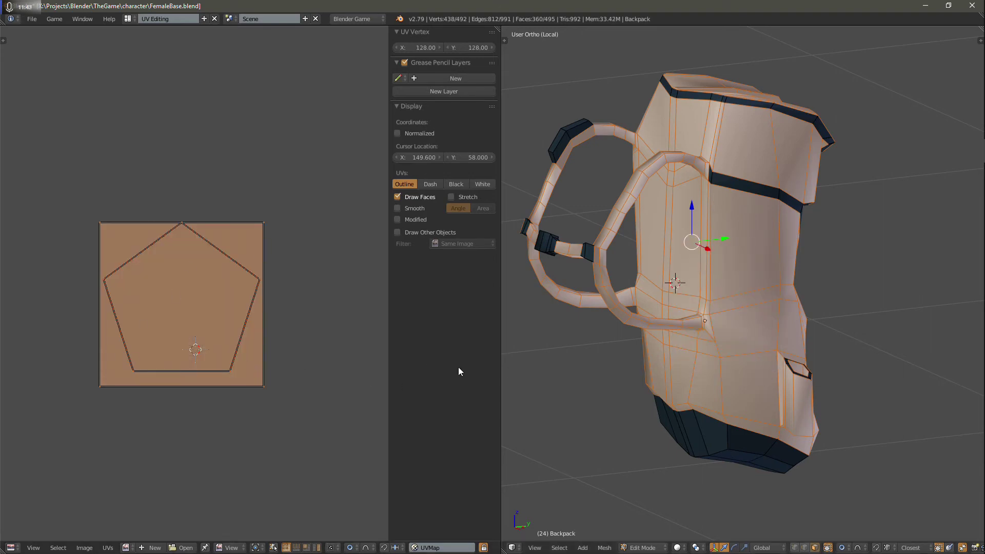
Scale the main body UVs down to about 0.18 and assign the EnvironmentalPads.png image to them.
middle_click_drag(719, 333, 511, 315)
key("s")
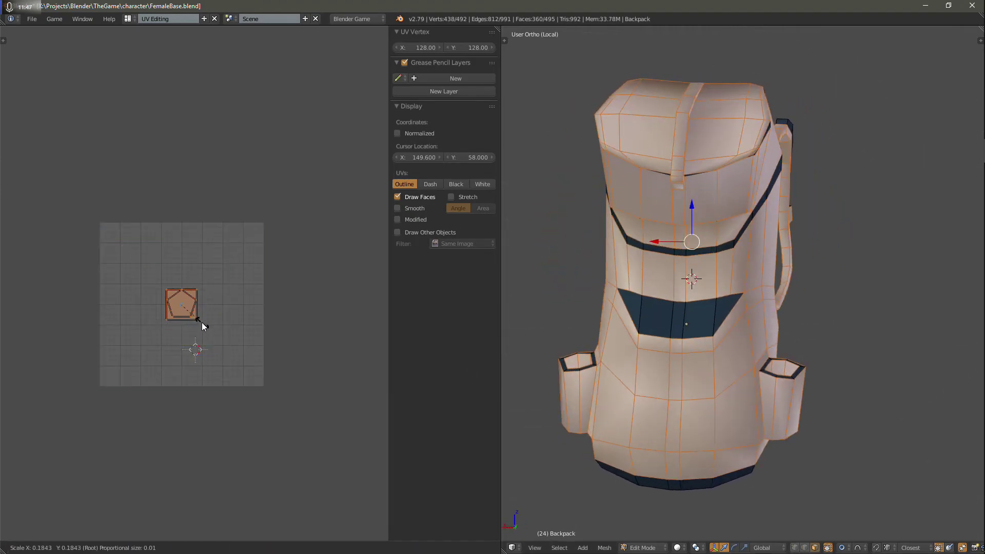
left_click(203, 327)
left_click(128, 548)
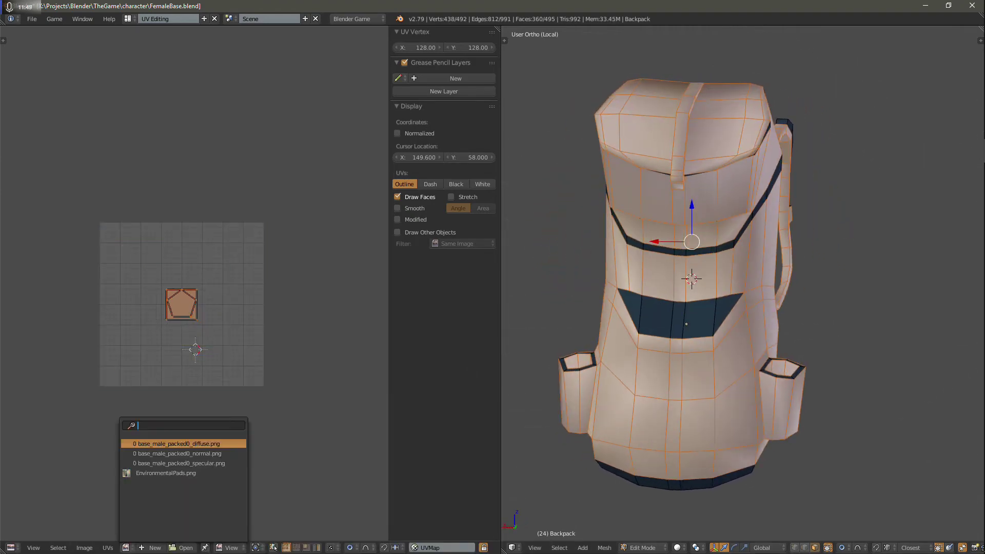
left_click(159, 474)
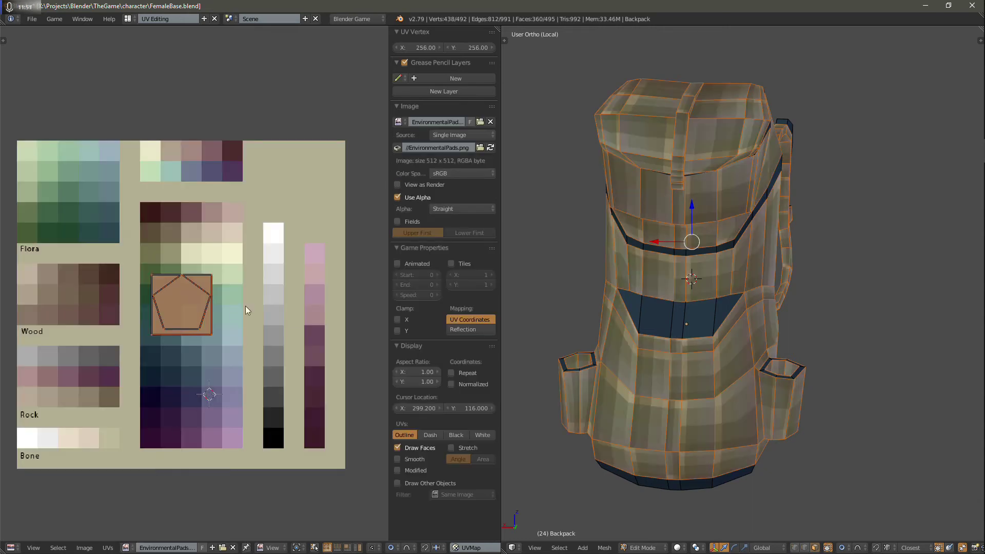
Shrink the main body UVs to fit one swatch and place them on the olive swatch in the palette's second column.
key("s")
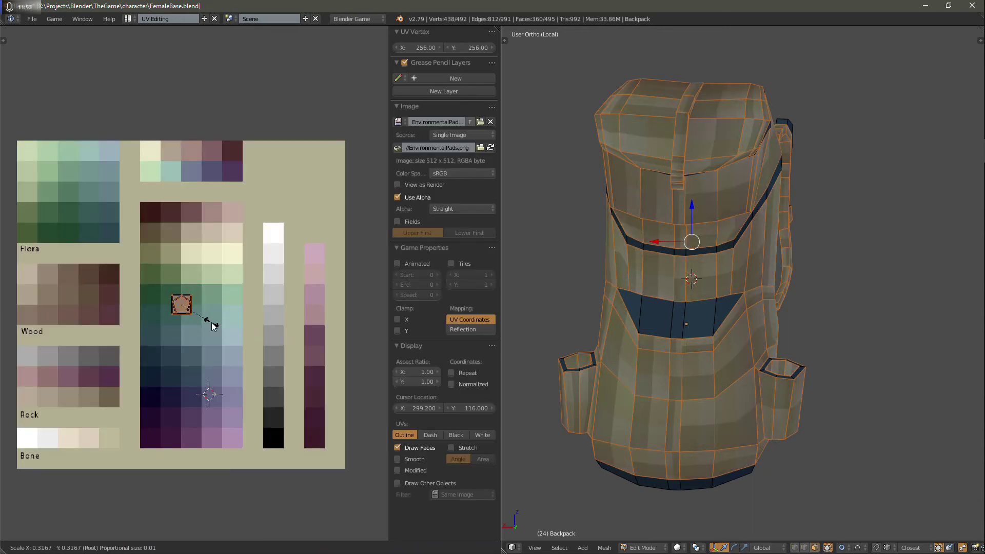
left_click(212, 326)
key("g")
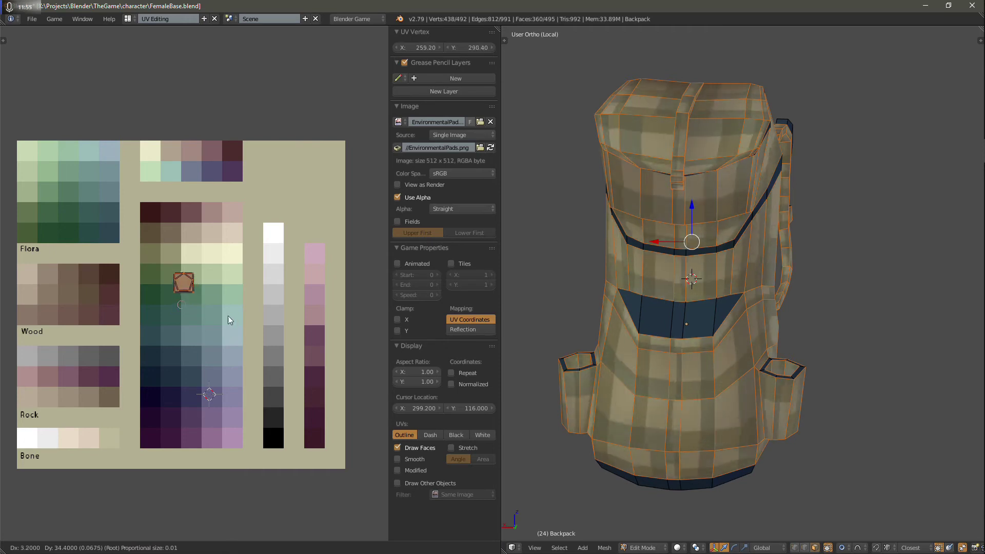
left_click(217, 292)
key("s")
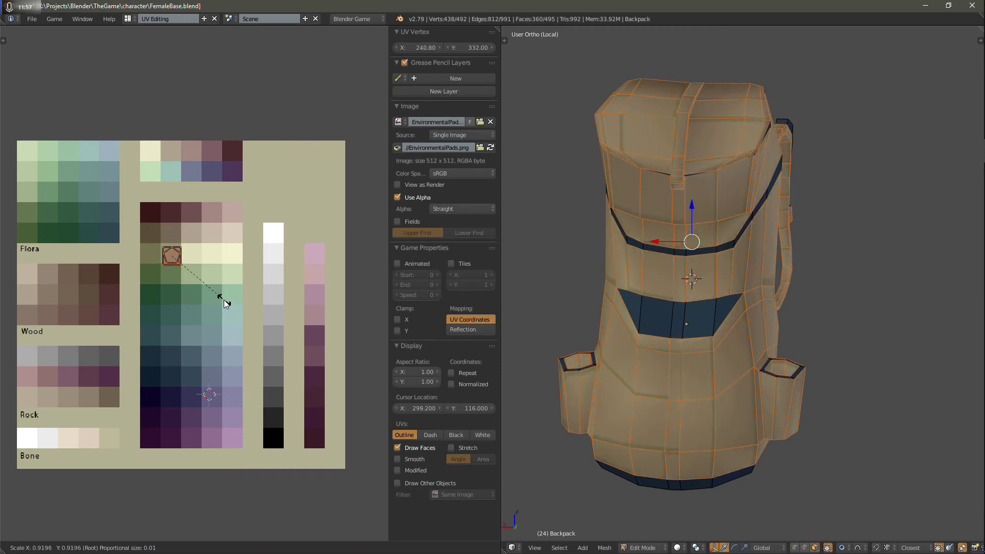
left_click(220, 297)
key("g")
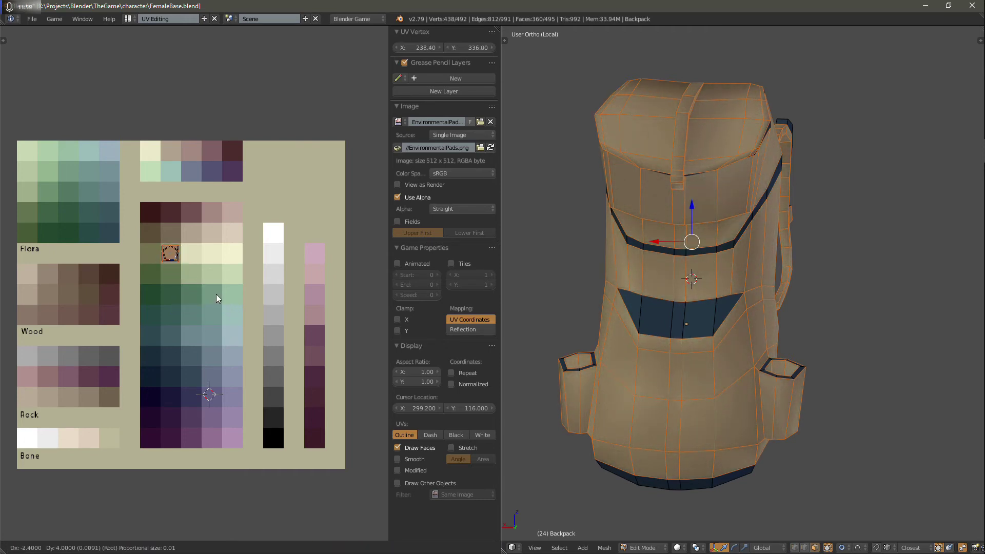
left_click(217, 294)
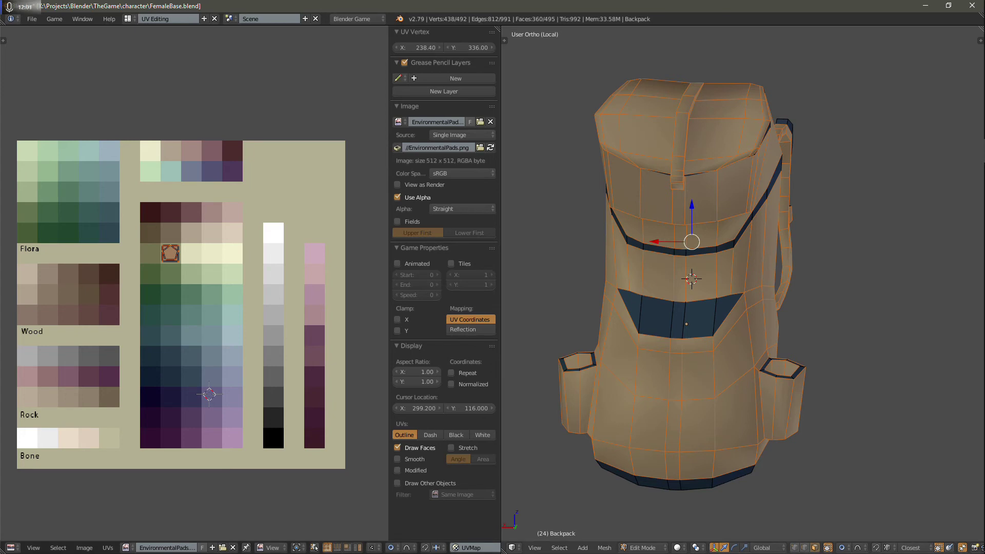
Leave Edit Mode on the backpack and exit local view to show the whole character.
key("Tab")
middle_click_drag(747, 408, 687, 379)
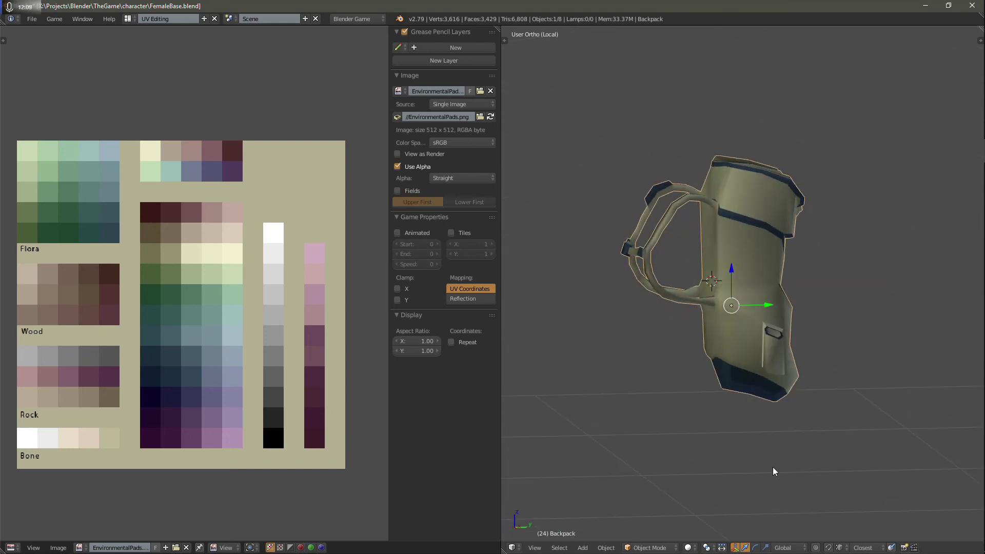
key("KP_Divide")
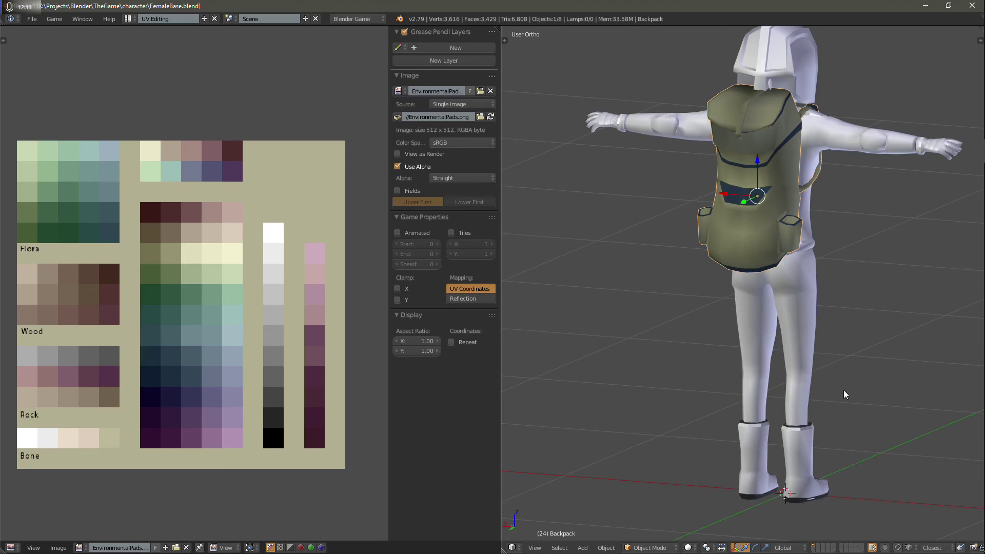
Open the space suit jacket in Edit Mode and select all of its faces.
middle_click_drag(844, 395, 775, 324)
scroll(775, 324, "up", 1)
scroll(723, 373, "up", 1)
middle_click_drag(722, 354, 840, 352, "shift")
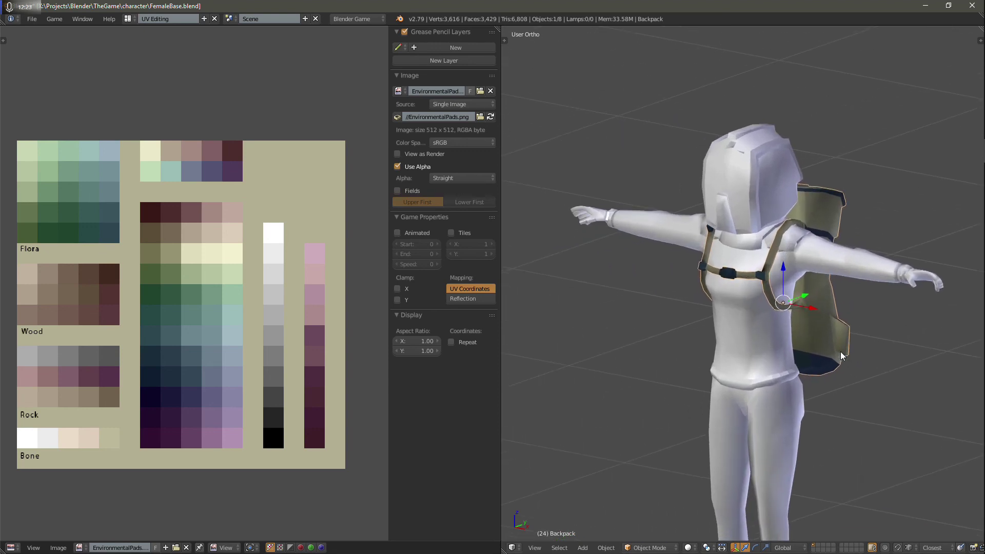
right_click(764, 347)
key("Tab")
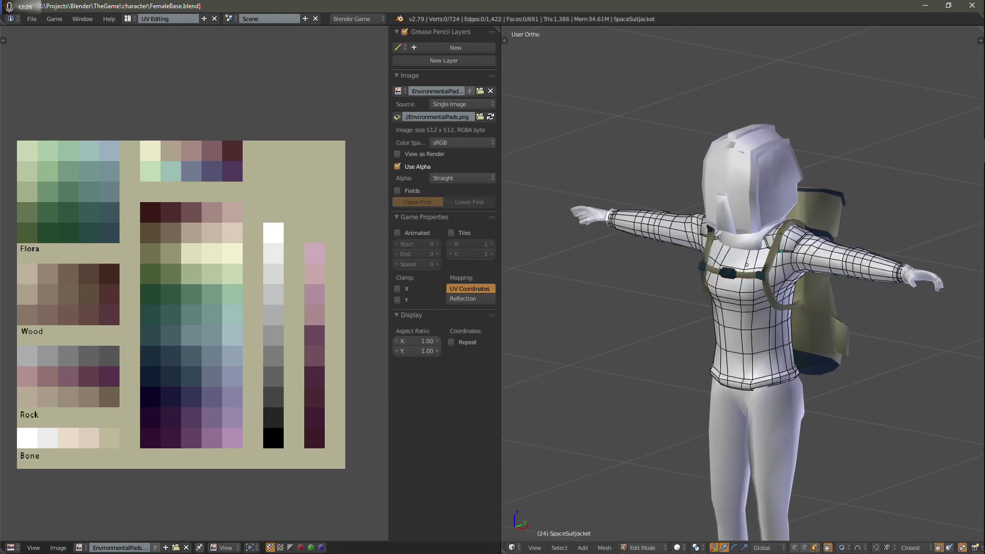
key("a")
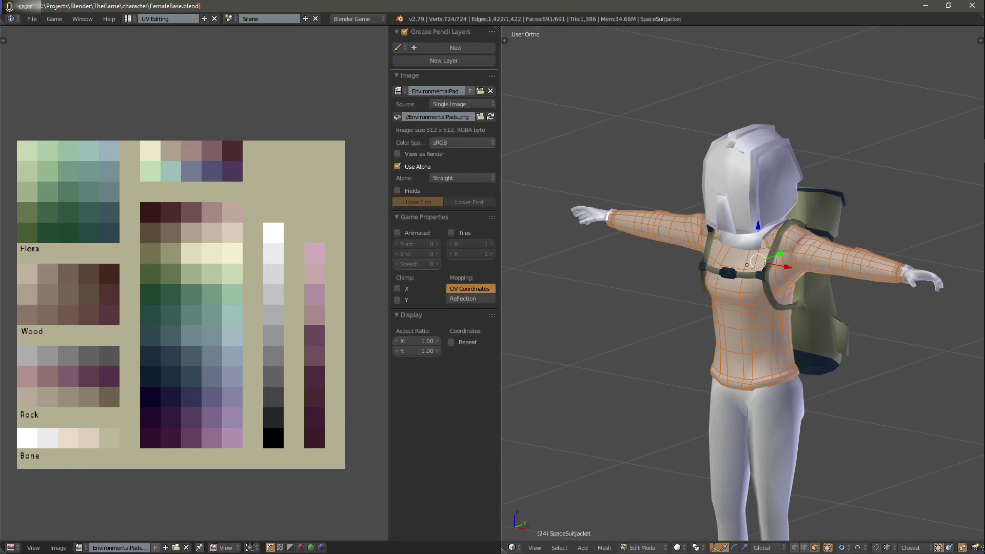